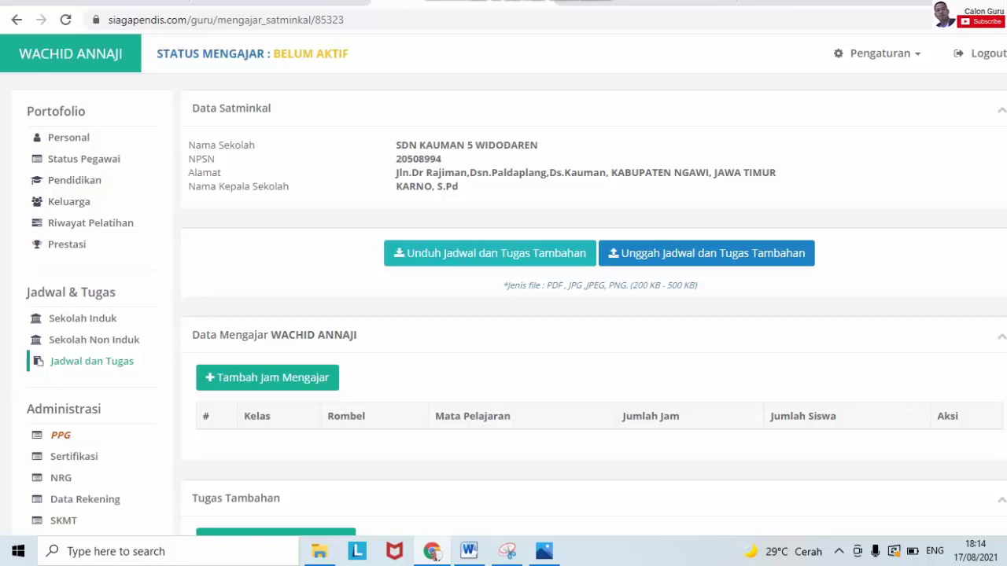
Examine the Jadwal dan Tugas page and the schedule PDF's teaching and additional duties tables down to the signature block
{"action": "scroll", "coordinate": [504, 315], "scroll_direction": "down", "scroll_amount": 4}
{"action": "scroll", "coordinate": [504, 315], "scroll_direction": "up", "scroll_amount": 5}
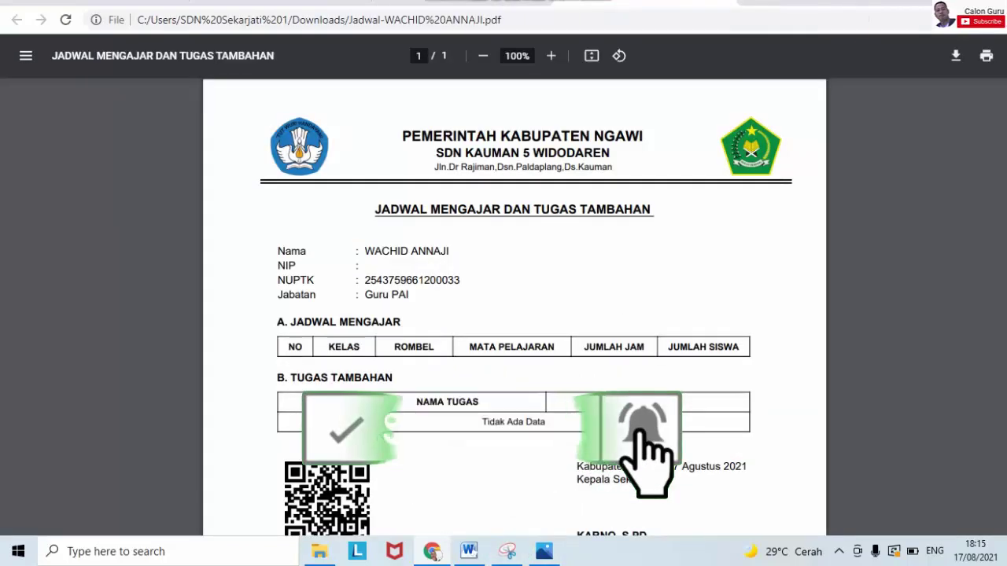
{"action": "scroll", "coordinate": [515, 315], "scroll_direction": "down", "scroll_amount": 3}
{"action": "scroll", "coordinate": [515, 315], "scroll_direction": "up", "scroll_amount": 3}
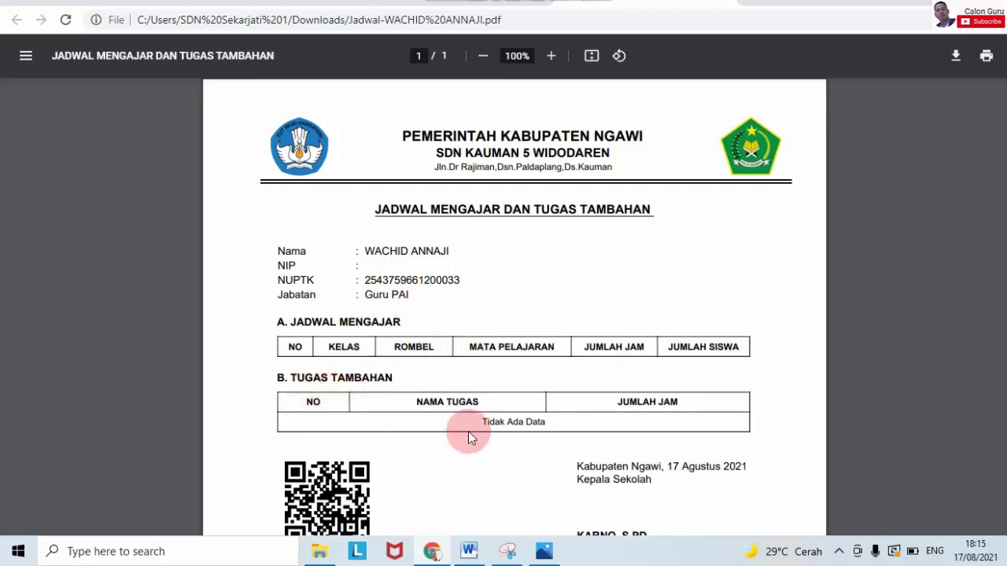
{"action": "scroll", "coordinate": [515, 315], "scroll_direction": "down", "scroll_amount": 4}
{"action": "scroll", "coordinate": [515, 314], "scroll_direction": "up", "scroll_amount": 4}
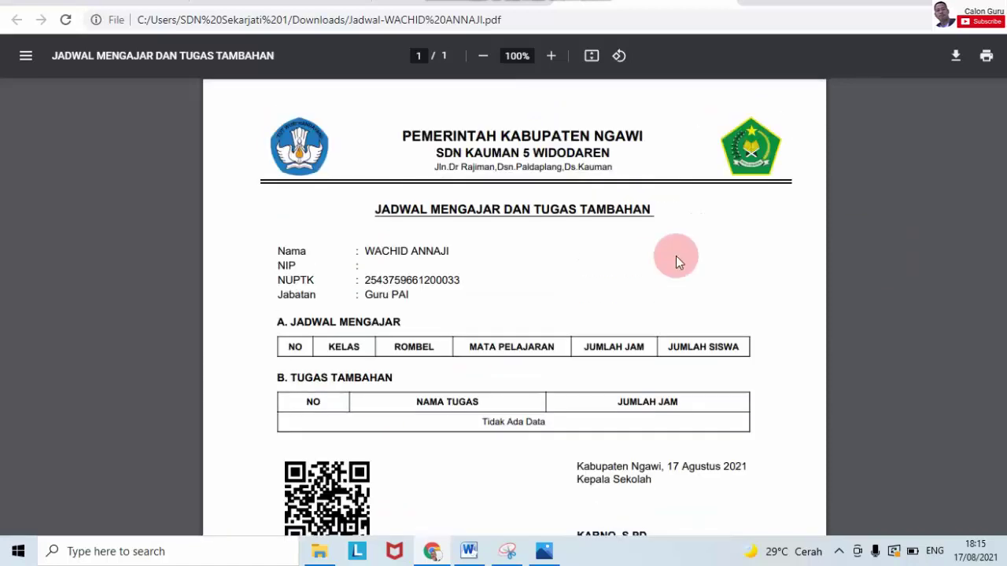
Switch to Photos, enlarge the signed schedule photo and examine its letterhead, teaching hours and additional duties
{"action": "left_click", "coordinate": [545, 553]}
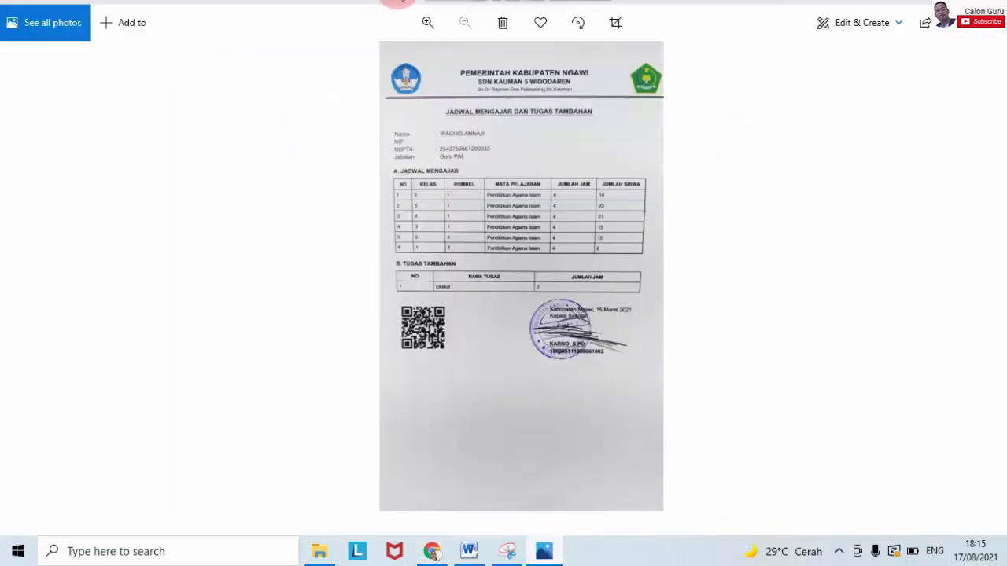
{"action": "left_click", "coordinate": [426, 24]}
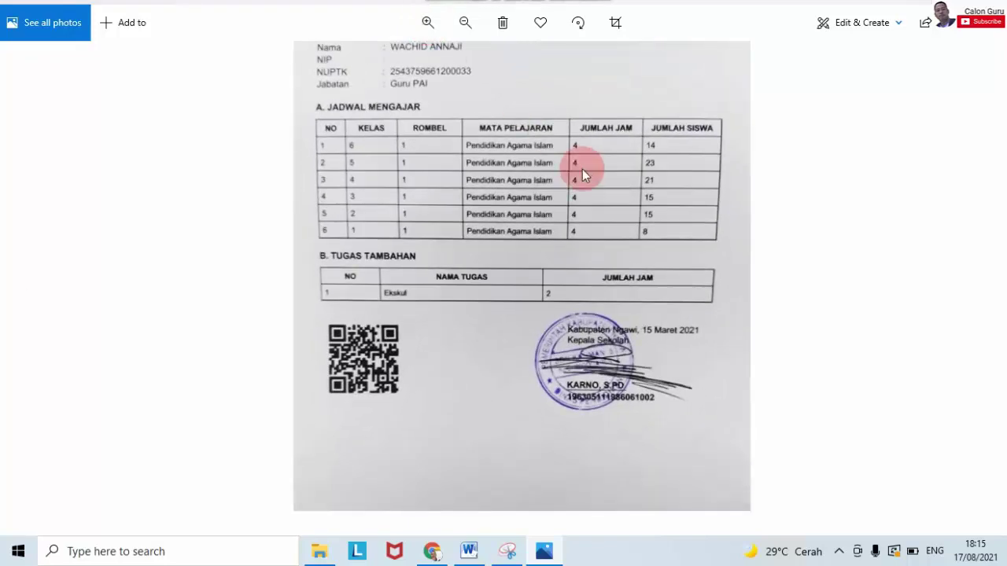
{"action": "left_click_drag", "start_coordinate": [589, 169], "coordinate": [540, 413]}
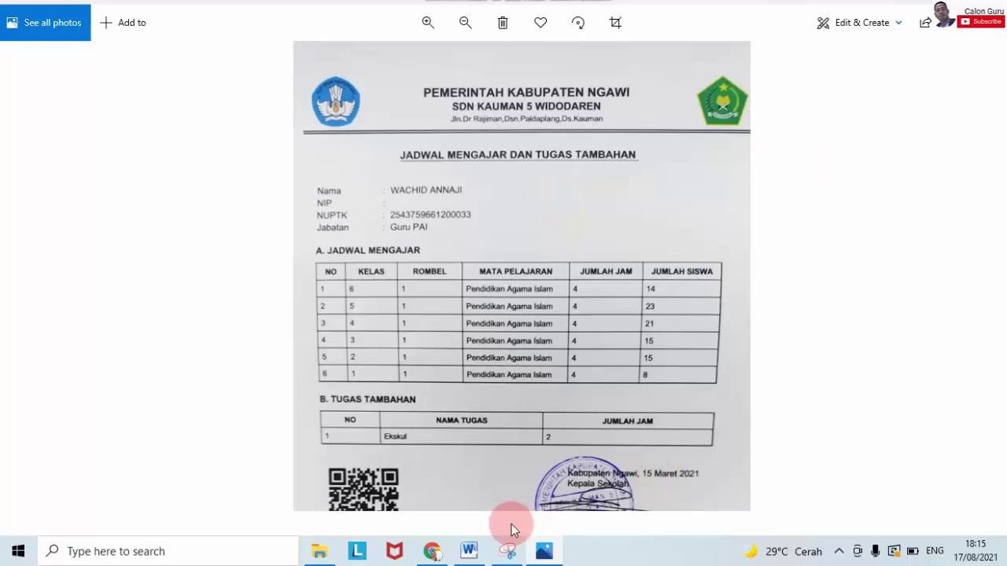
{"action": "mouse_move", "coordinate": [430, 550]}
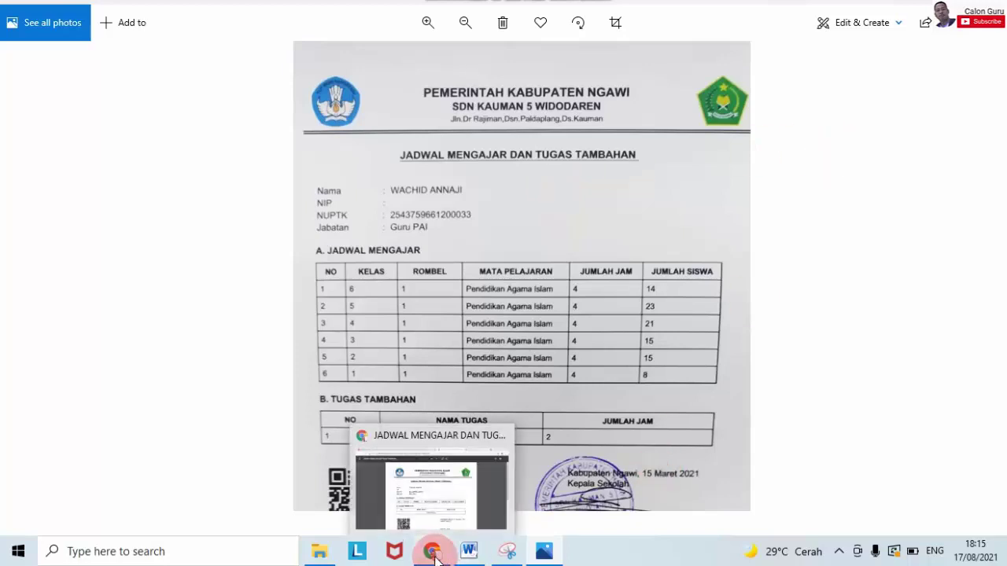
Return to the browser and view the Calon Guru YouTube channel's video list
{"action": "left_click", "coordinate": [452, 493]}
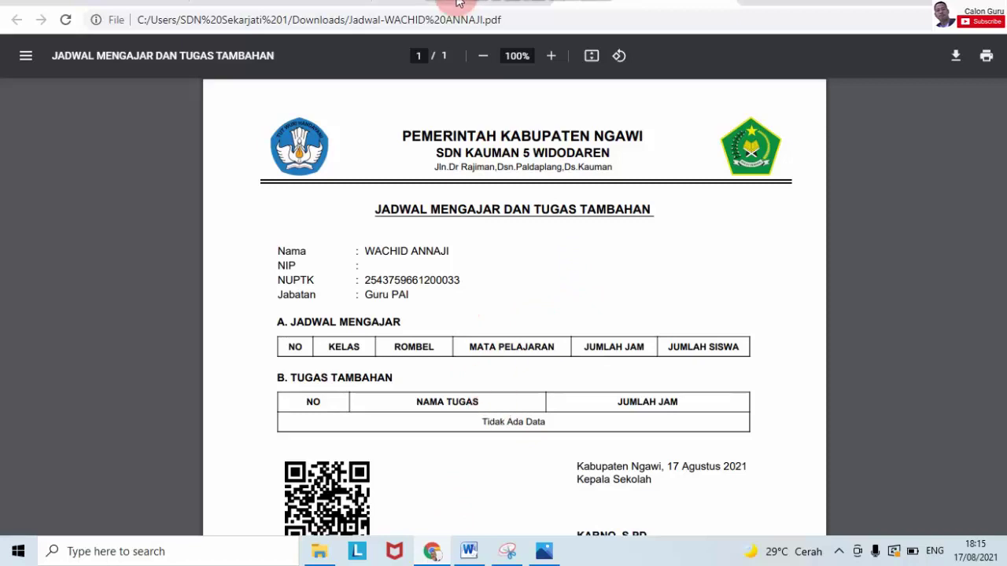
{"action": "left_click", "coordinate": [457, 4]}
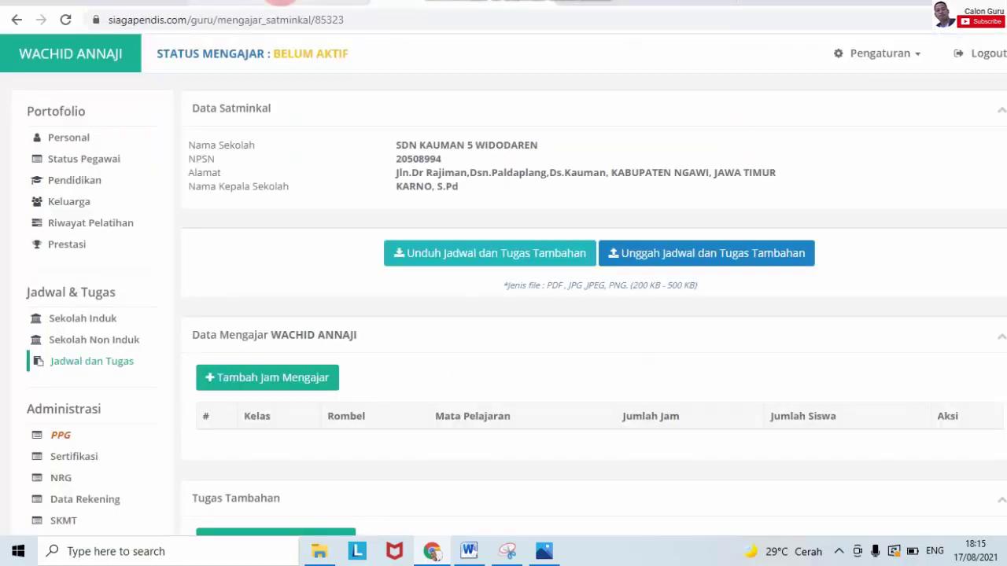
{"action": "left_click", "coordinate": [149, 3]}
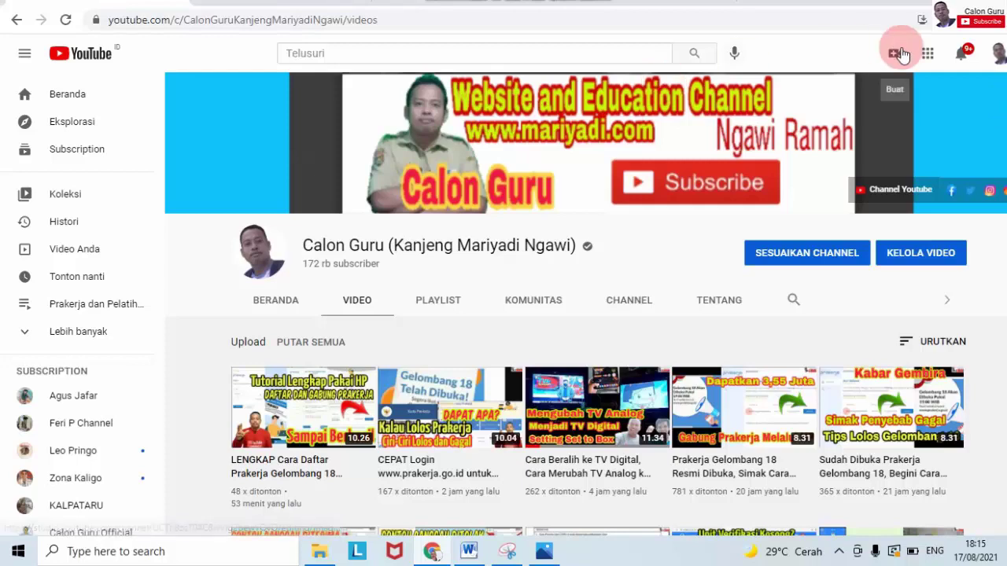
Search Google for "siaga pendis" in a new browser tab
{"action": "key", "text": "ctrl+t"}
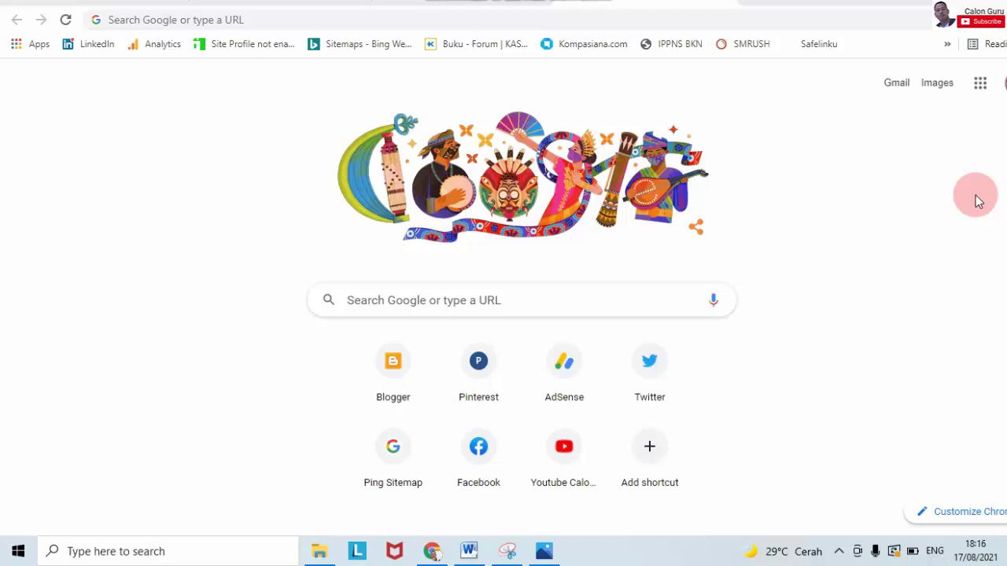
{"action": "left_click", "coordinate": [563, 25]}
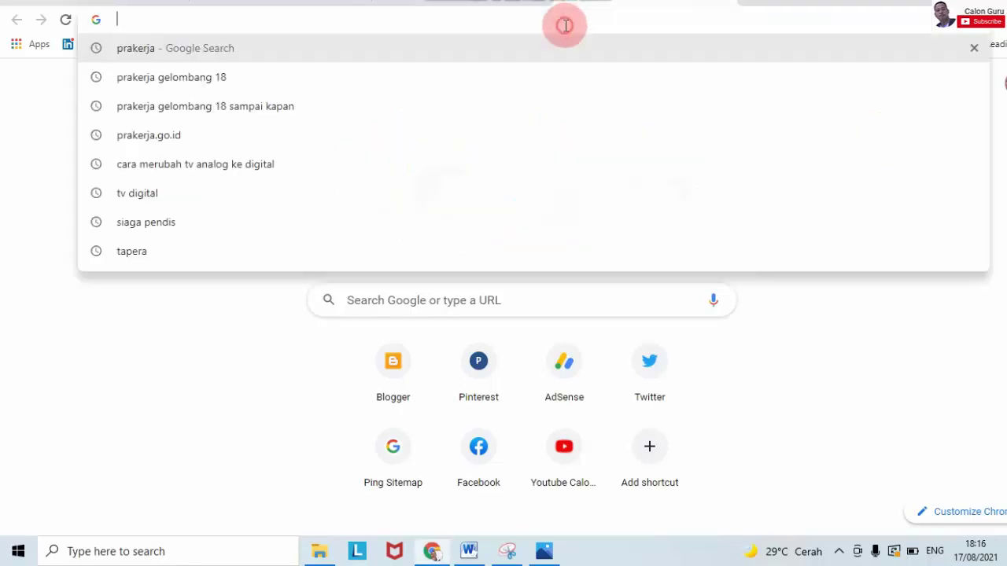
{"action": "type", "text": "SIA"}
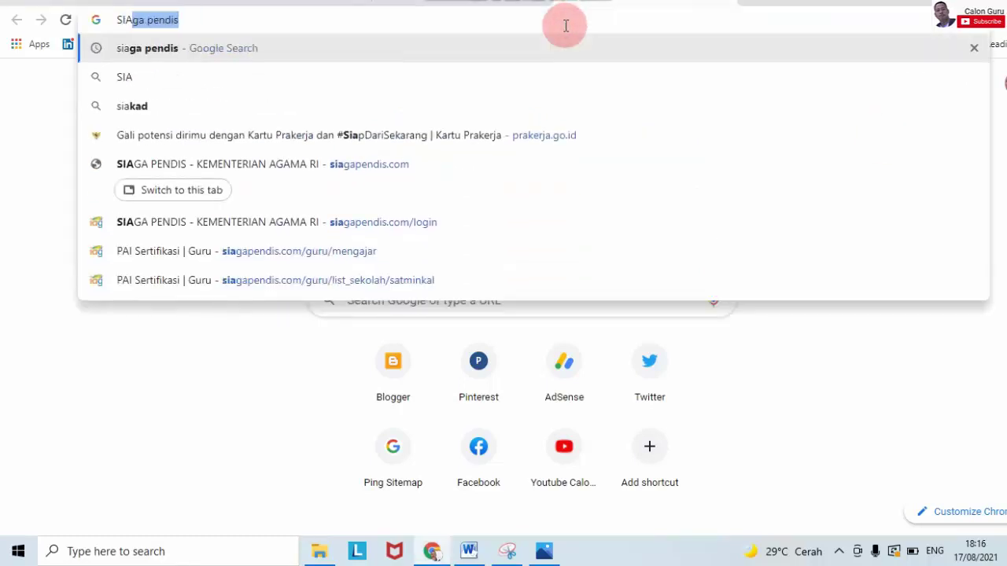
{"action": "key", "text": "Right"}
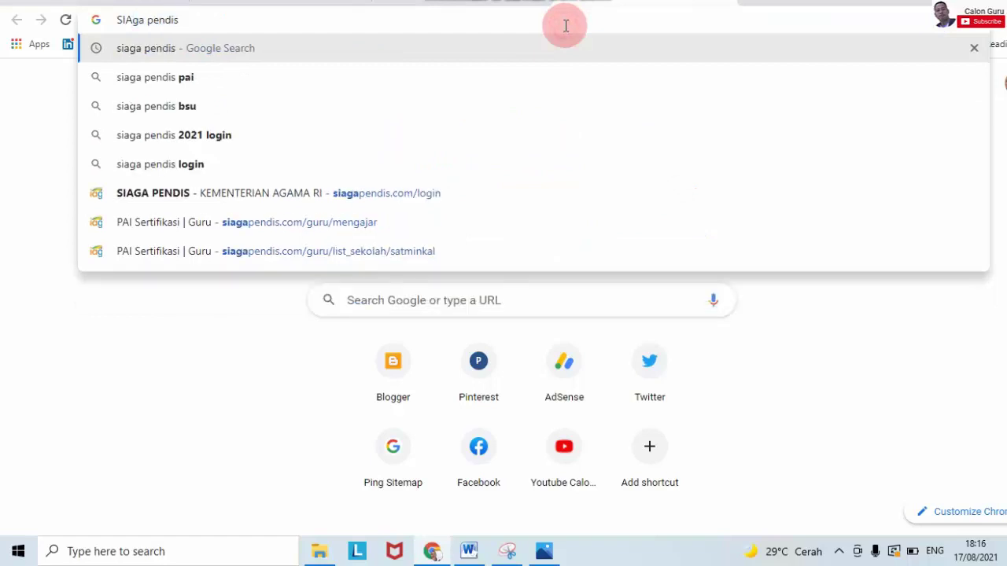
{"action": "key", "text": "Return"}
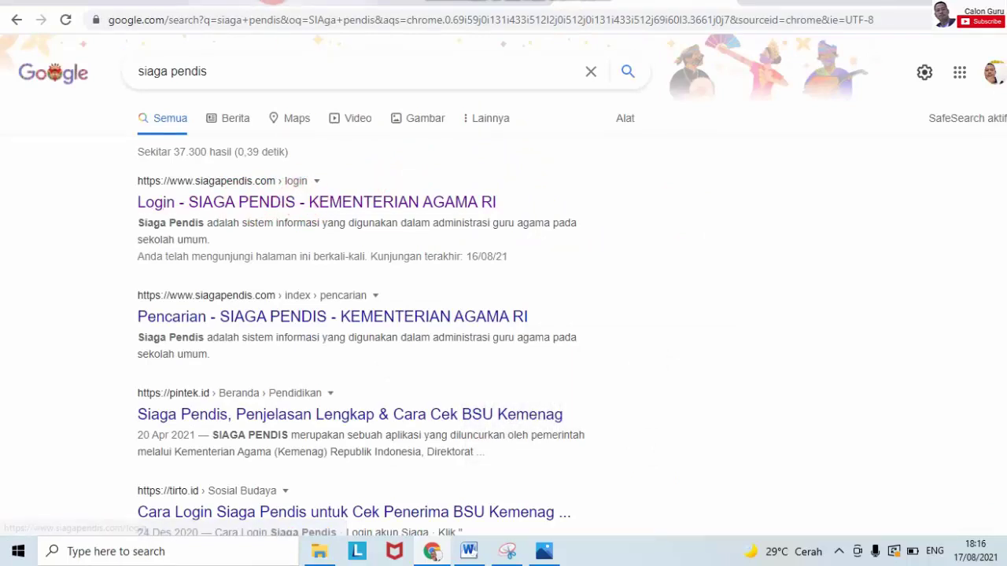
Go to the login page from the already open siagapendis.com homepage and sign in with the saved teacher account credentials
{"action": "left_click", "coordinate": [276, 1]}
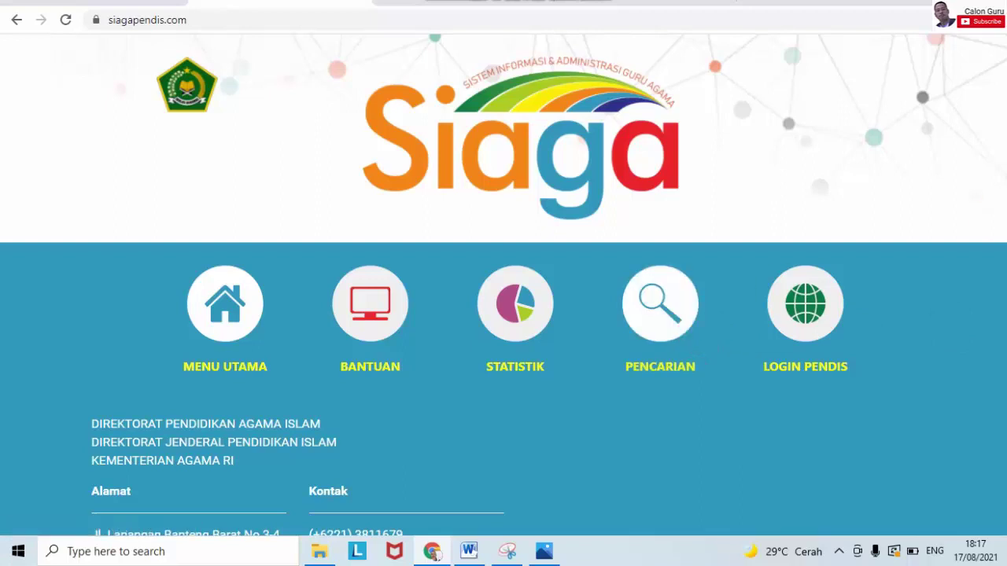
{"action": "scroll", "coordinate": [504, 314], "scroll_direction": "down", "scroll_amount": 1}
{"action": "scroll", "coordinate": [504, 315], "scroll_direction": "up", "scroll_amount": 1}
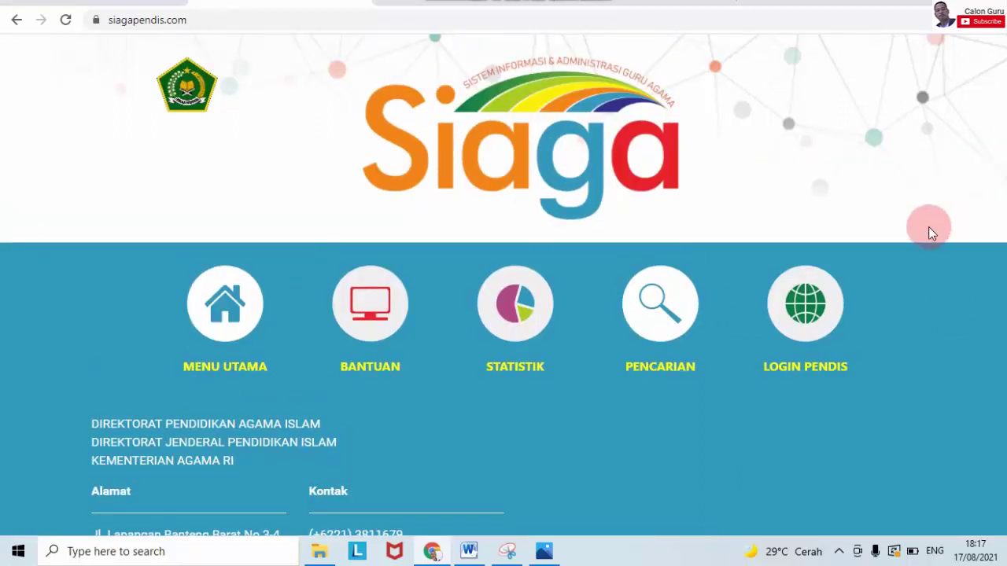
{"action": "left_click", "coordinate": [810, 312]}
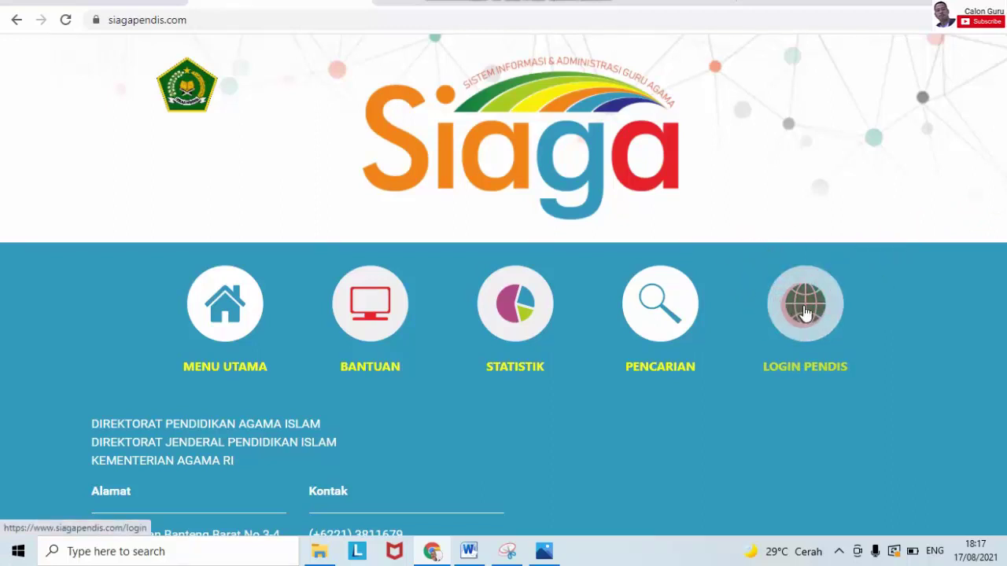
{"action": "left_click", "coordinate": [806, 313]}
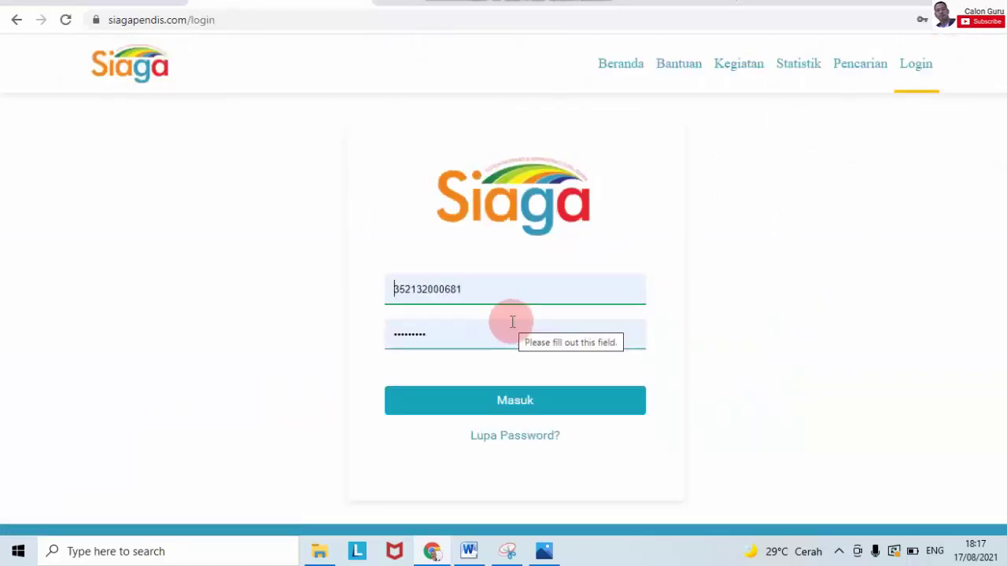
{"action": "left_click", "coordinate": [518, 404]}
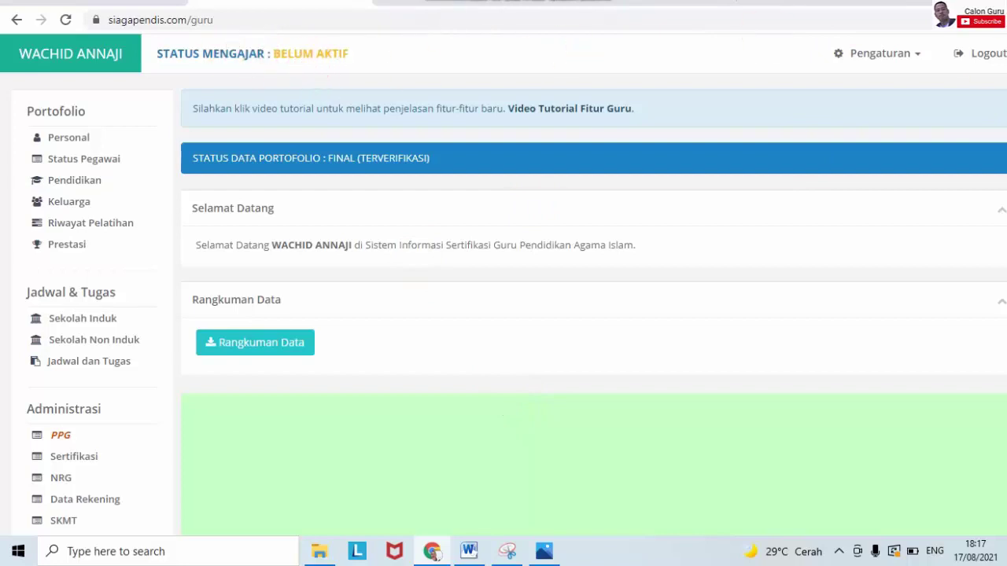
Open the Sekolah Induk page and review the current Satminkal entry and the Kemendikbud reference data
{"action": "scroll", "coordinate": [590, 315], "scroll_direction": "down", "scroll_amount": 1}
{"action": "scroll", "coordinate": [590, 315], "scroll_direction": "up", "scroll_amount": 1}
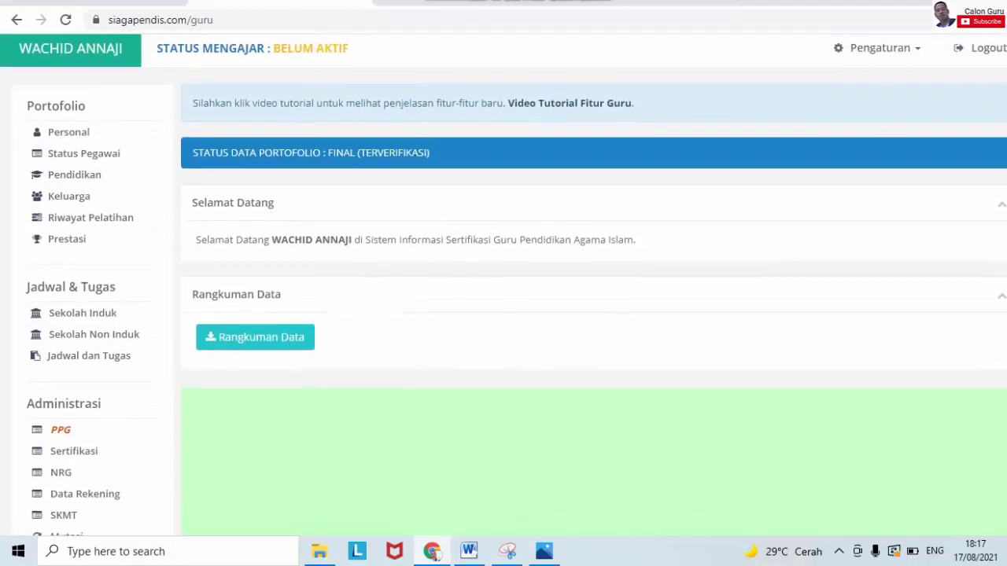
{"action": "scroll", "coordinate": [590, 314], "scroll_direction": "down", "scroll_amount": 1}
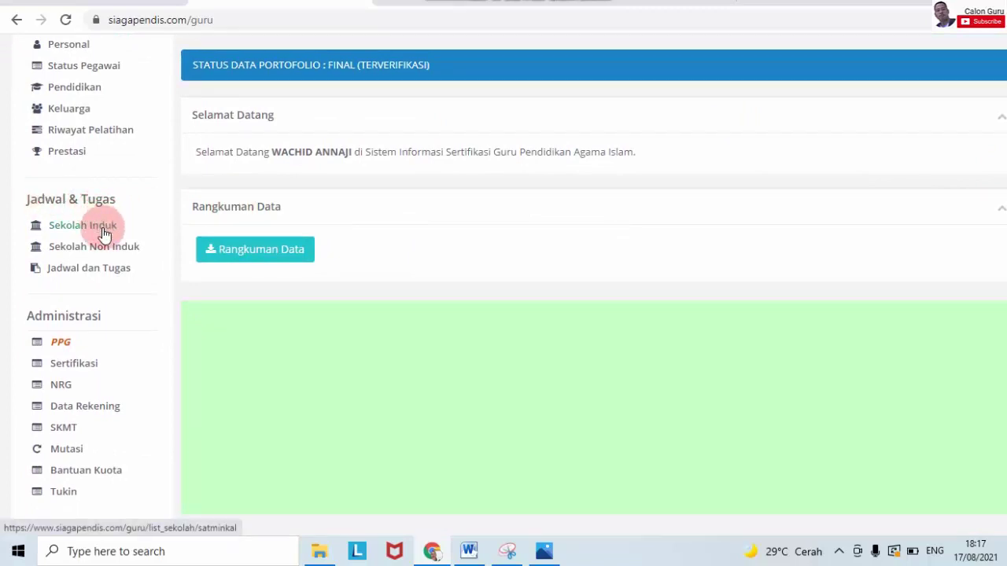
{"action": "left_click", "coordinate": [100, 231]}
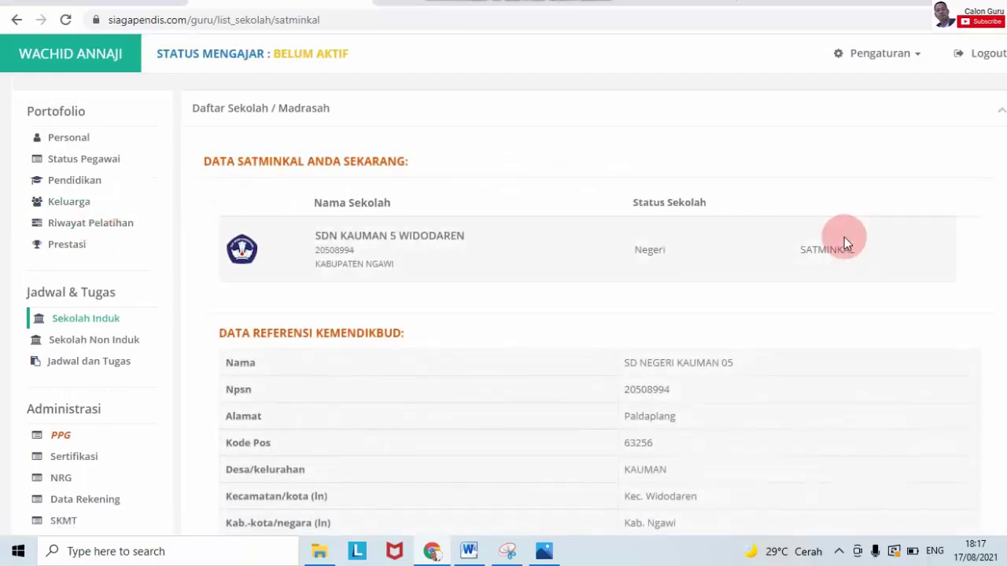
{"action": "scroll", "coordinate": [844, 237], "scroll_direction": "down", "scroll_amount": 3}
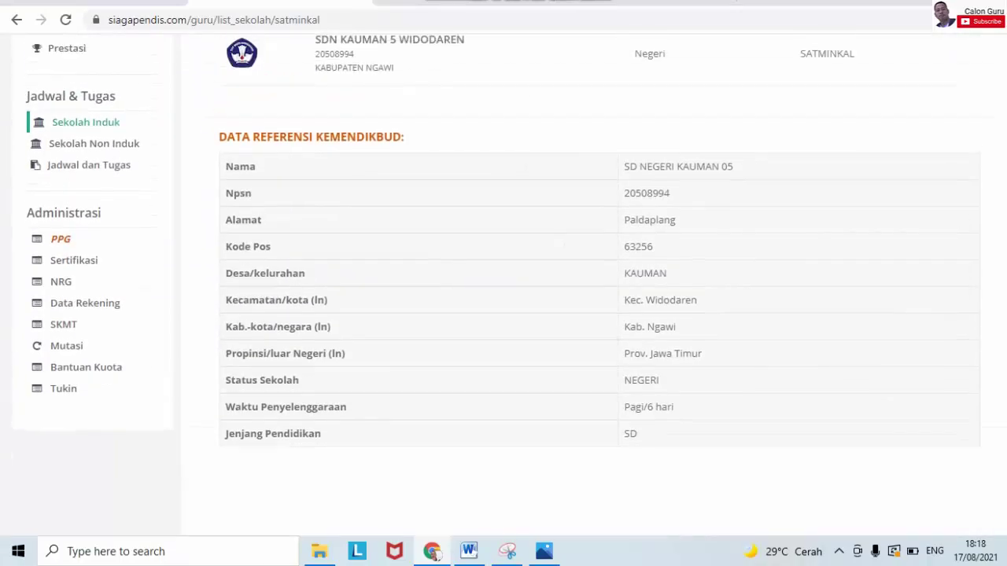
{"action": "scroll", "coordinate": [503, 287], "scroll_direction": "up", "scroll_amount": 3}
Open the Jadwal dan Tugas completion page for SDN Kauman 5 Widodaren
{"action": "left_click", "coordinate": [114, 367]}
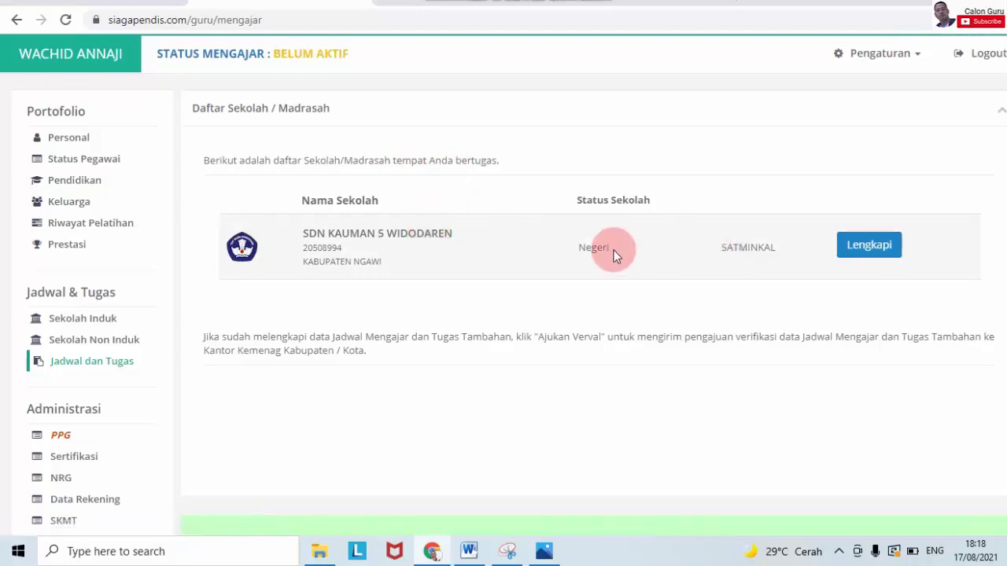
{"action": "left_click", "coordinate": [887, 247]}
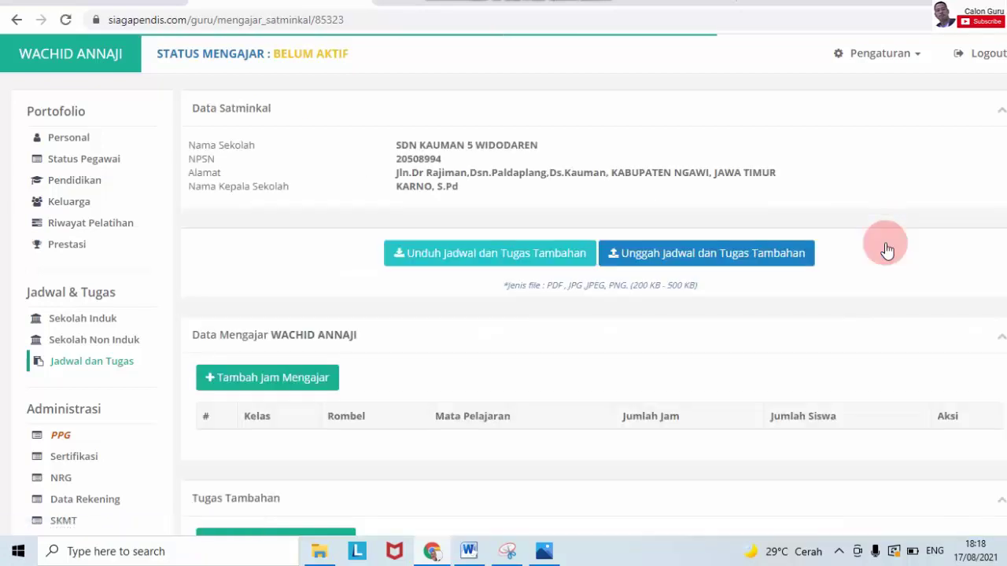
{"action": "scroll", "coordinate": [503, 315], "scroll_direction": "down", "scroll_amount": 1}
{"action": "scroll", "coordinate": [503, 315], "scroll_direction": "up", "scroll_amount": 1}
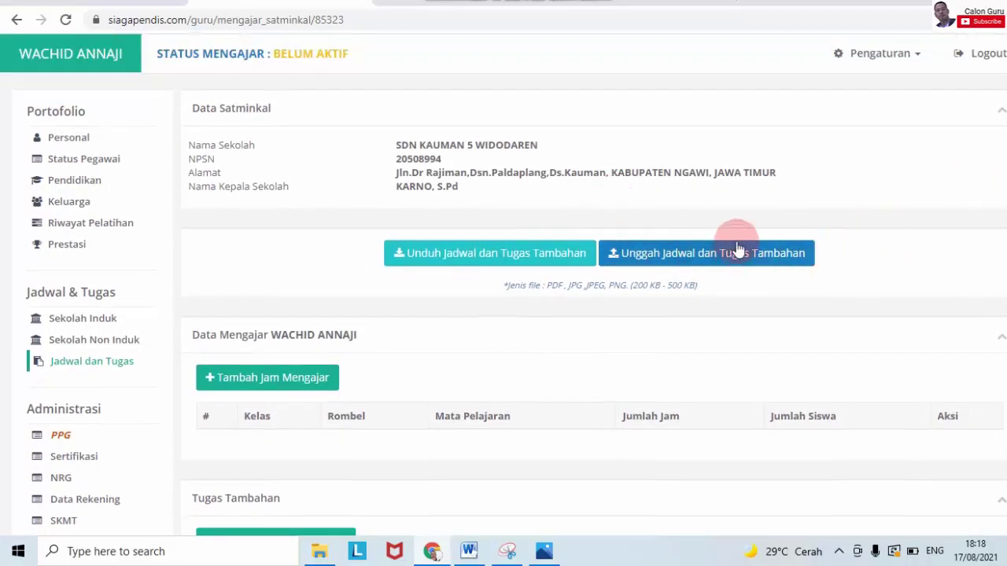
Review the Jadwal Mengajar dan Tugas Tambahan PDF through its signature block and compare it with the signed schedule photo in Photos
{"action": "mouse_move", "coordinate": [542, 549]}
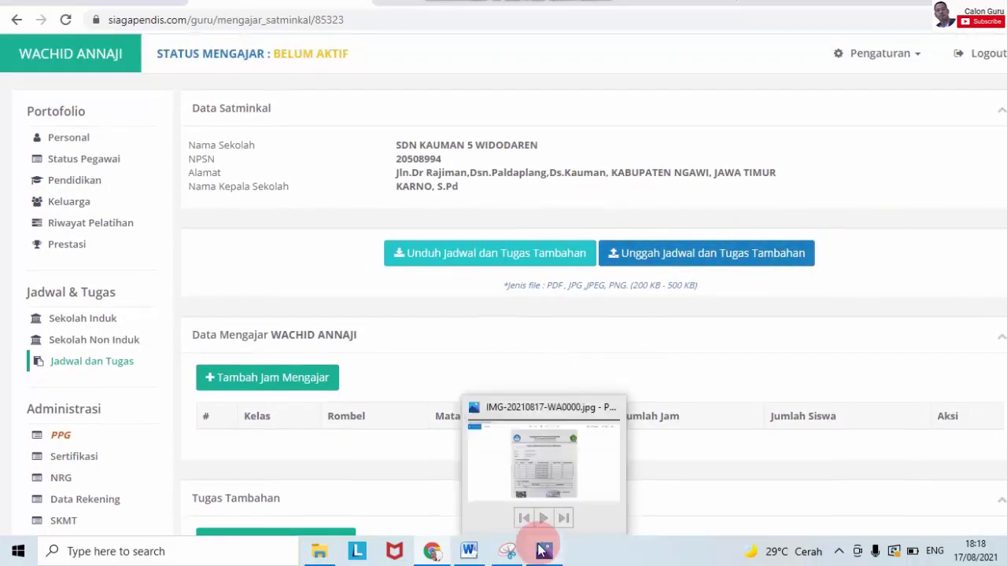
{"action": "mouse_move", "coordinate": [524, 454]}
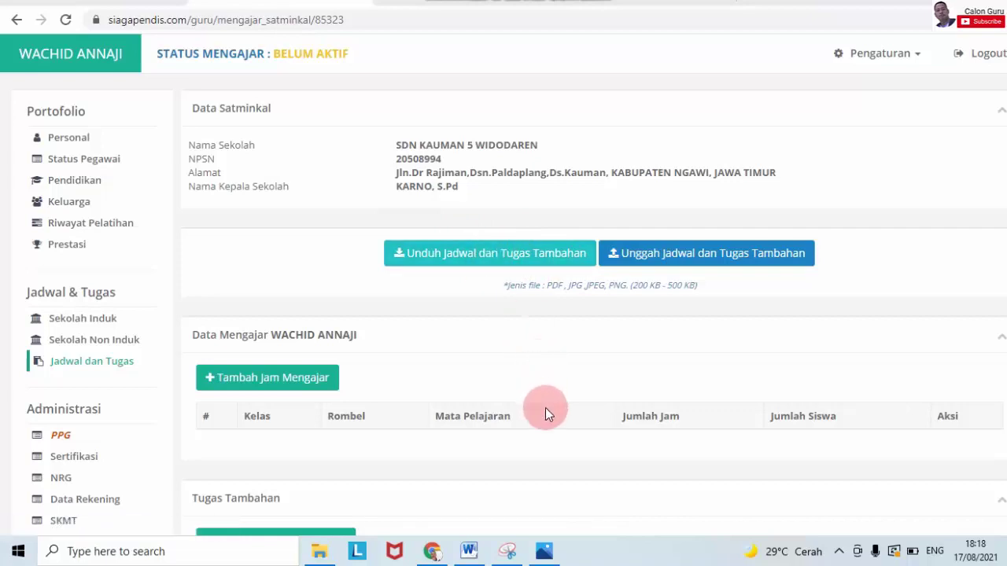
{"action": "left_click", "coordinate": [578, 254]}
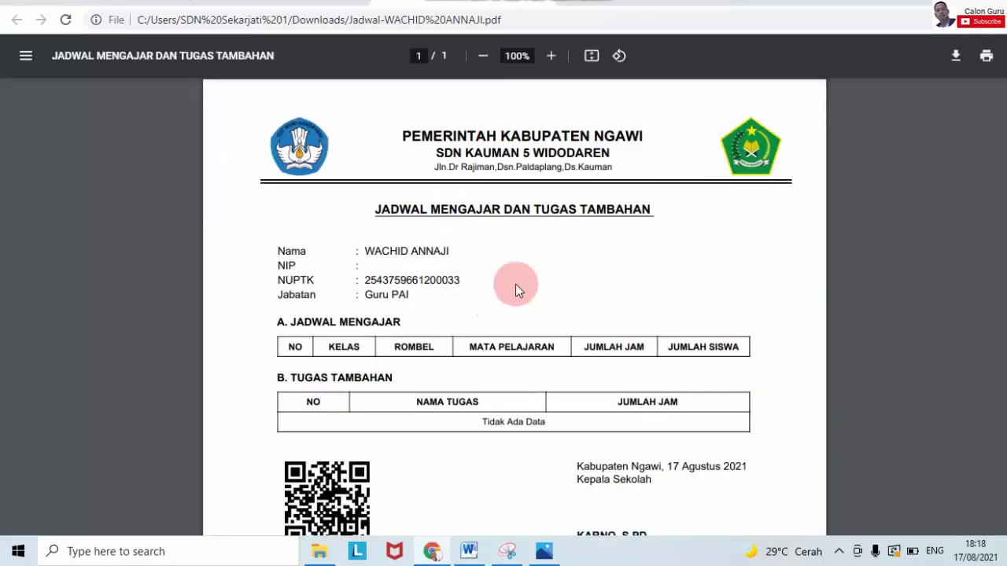
{"action": "scroll", "coordinate": [515, 307], "scroll_direction": "down", "scroll_amount": 2}
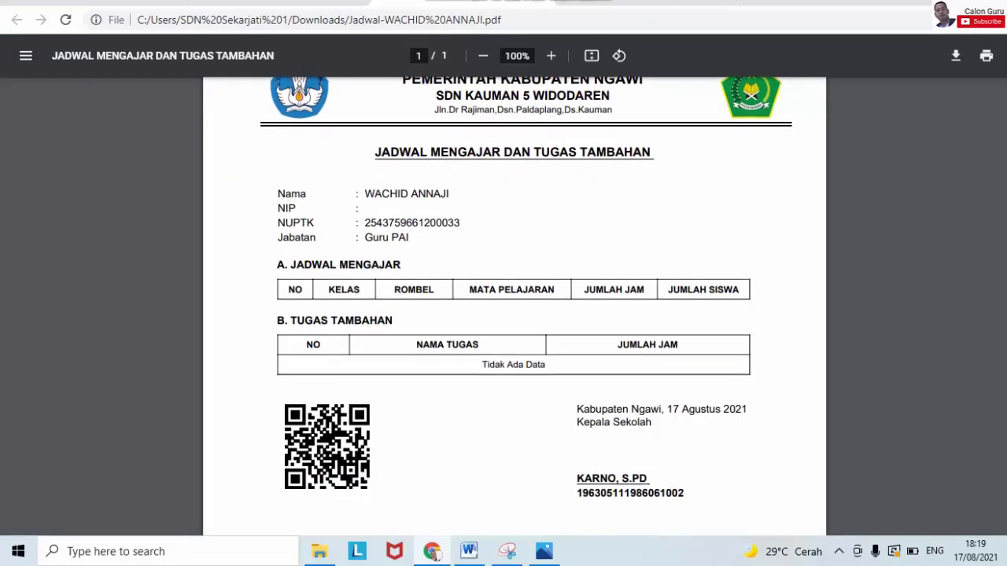
{"action": "scroll", "coordinate": [514, 307], "scroll_direction": "down", "scroll_amount": 2}
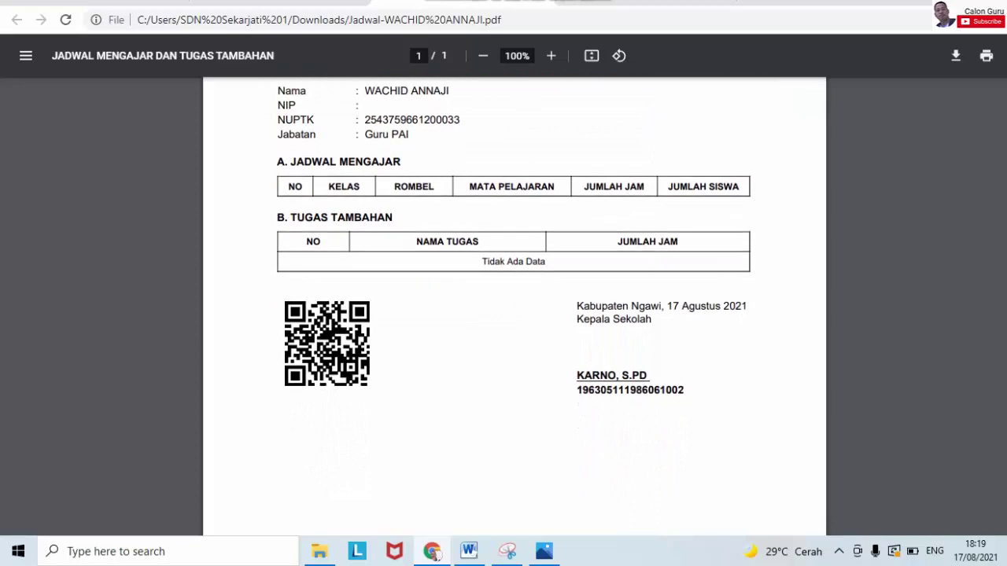
{"action": "scroll", "coordinate": [514, 307], "scroll_direction": "up", "scroll_amount": 2}
{"action": "scroll", "coordinate": [514, 307], "scroll_direction": "up", "scroll_amount": 2}
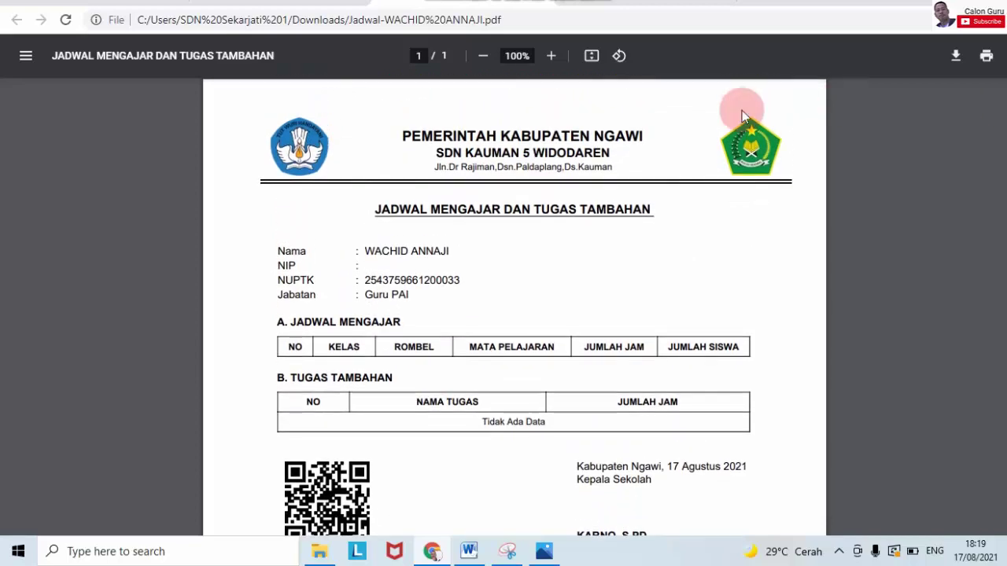
{"action": "scroll", "coordinate": [664, 292], "scroll_direction": "down", "scroll_amount": 3}
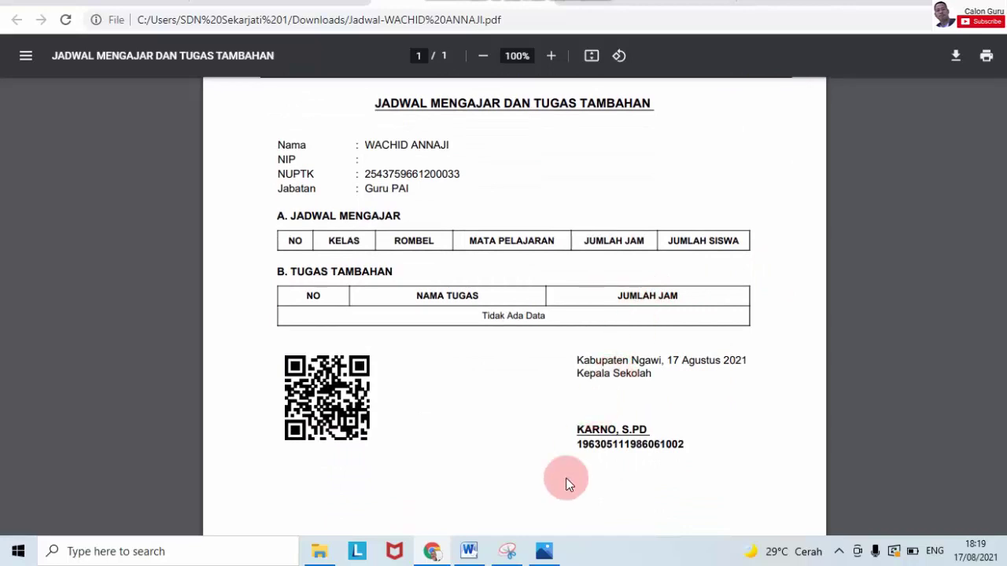
{"action": "left_click", "coordinate": [544, 553]}
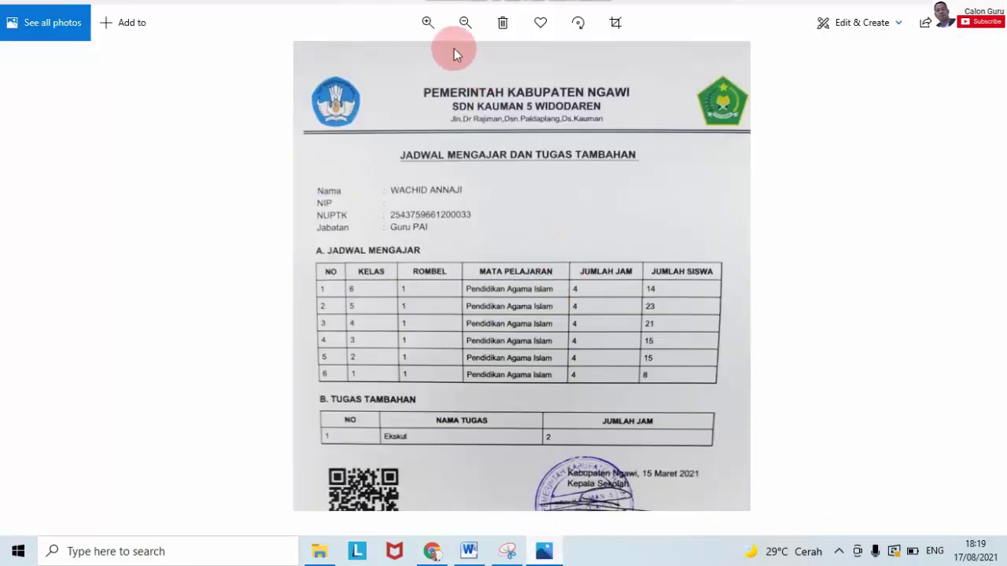
Examine the teaching table, additional duties and stamped signature block on the enlarged photo of the signed schedule
{"action": "left_click", "coordinate": [437, 27]}
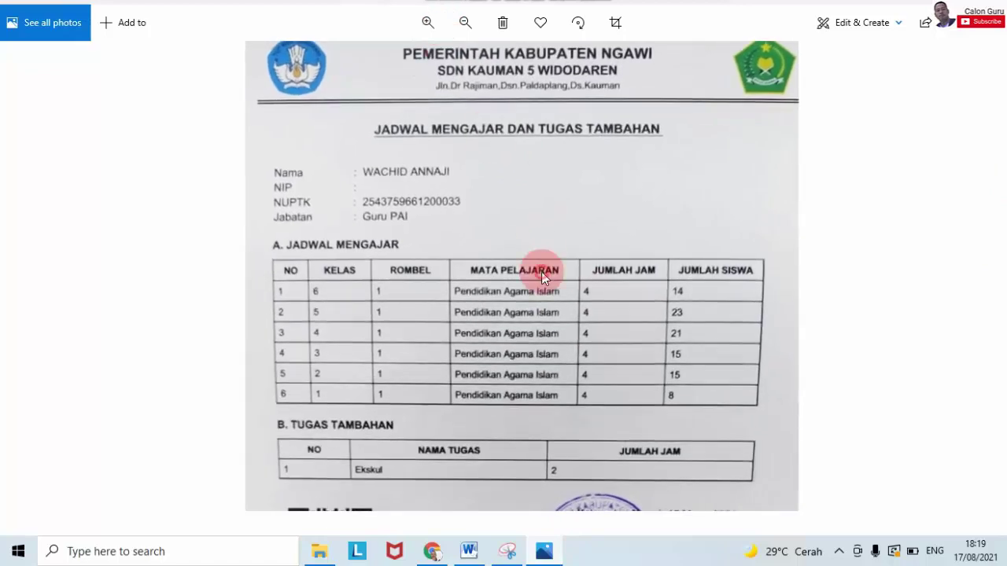
{"action": "mouse_move", "coordinate": [539, 265]}
{"action": "left_mouse_down"}
{"action": "mouse_move", "coordinate": [542, 324]}
{"action": "mouse_move", "coordinate": [547, 140]}
{"action": "left_mouse_up"}
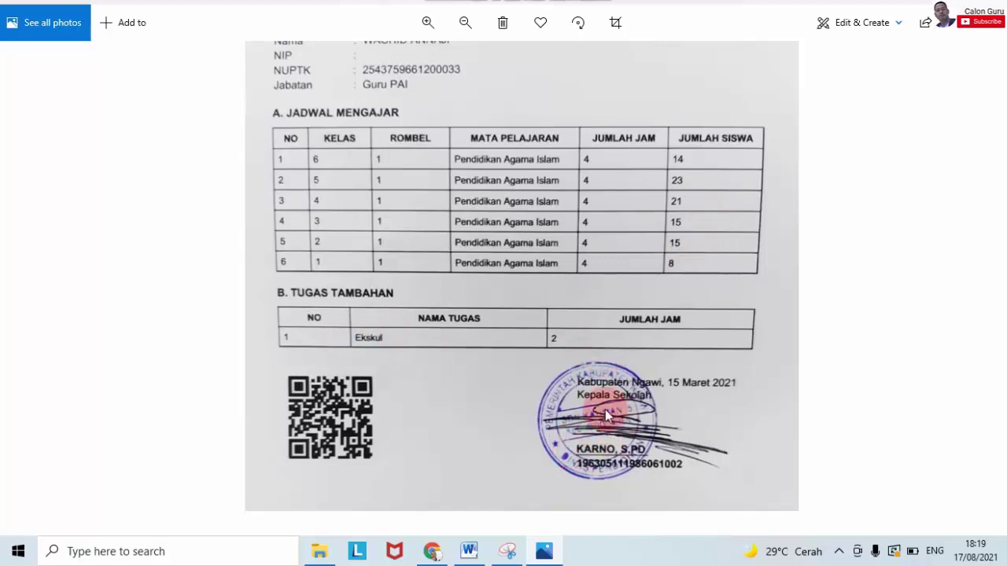
{"action": "left_click_drag", "start_coordinate": [773, 276], "coordinate": [774, 478]}
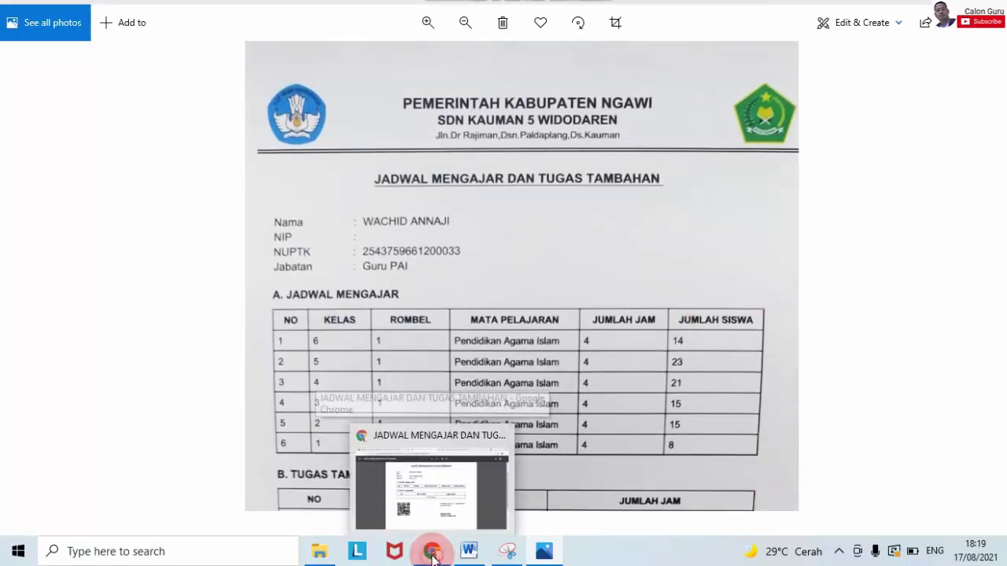
Switch to the SIAGA Jadwal dan Tugas page in Chrome and review its Data Mengajar and Tugas Tambahan sections
{"action": "left_click", "coordinate": [433, 553]}
{"action": "left_click", "coordinate": [315, 2]}
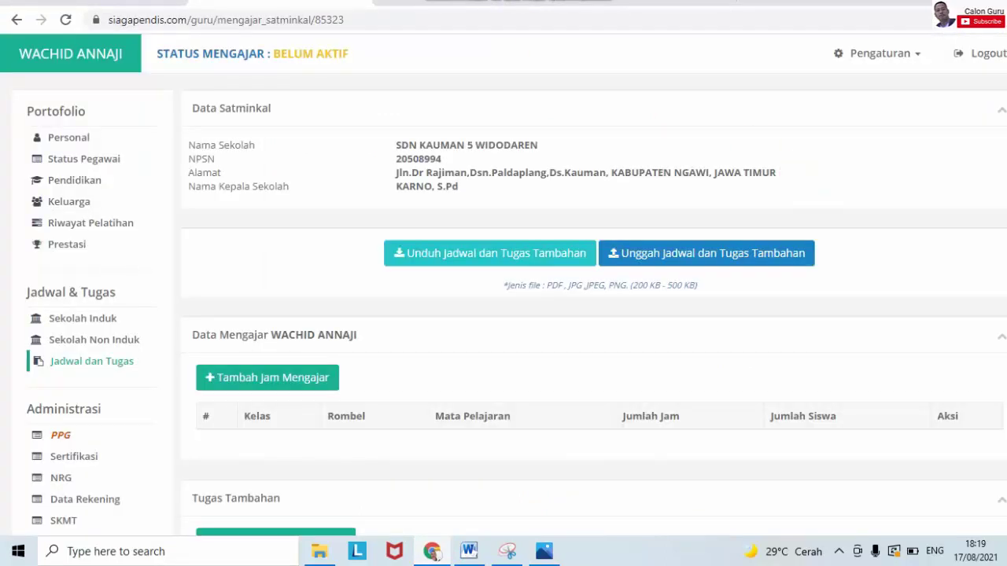
{"action": "scroll", "coordinate": [723, 148], "scroll_direction": "down", "scroll_amount": 3}
{"action": "scroll", "coordinate": [722, 148], "scroll_direction": "up", "scroll_amount": 3}
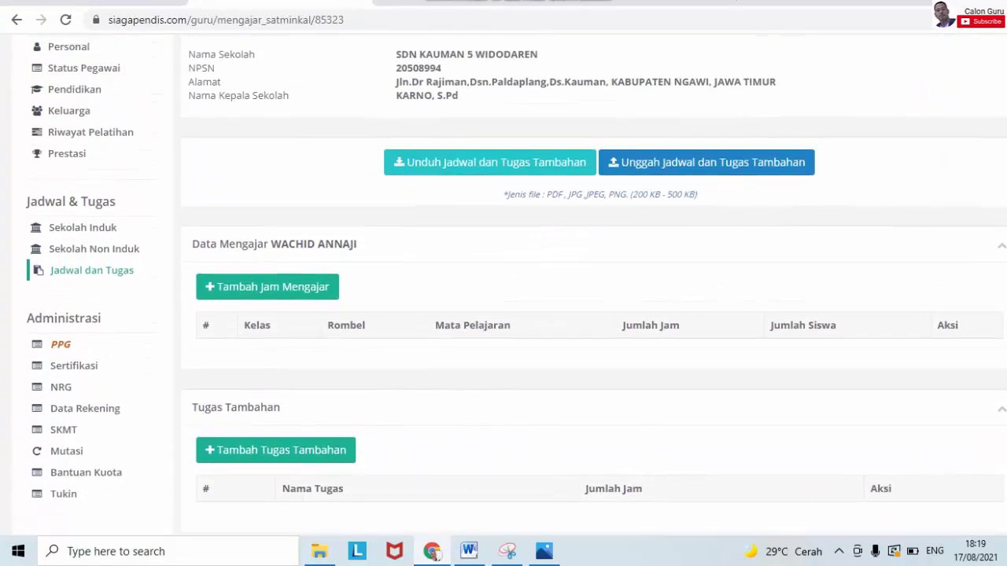
{"action": "scroll", "coordinate": [722, 148], "scroll_direction": "down", "scroll_amount": 1}
{"action": "scroll", "coordinate": [983, 209], "scroll_direction": "down", "scroll_amount": 3}
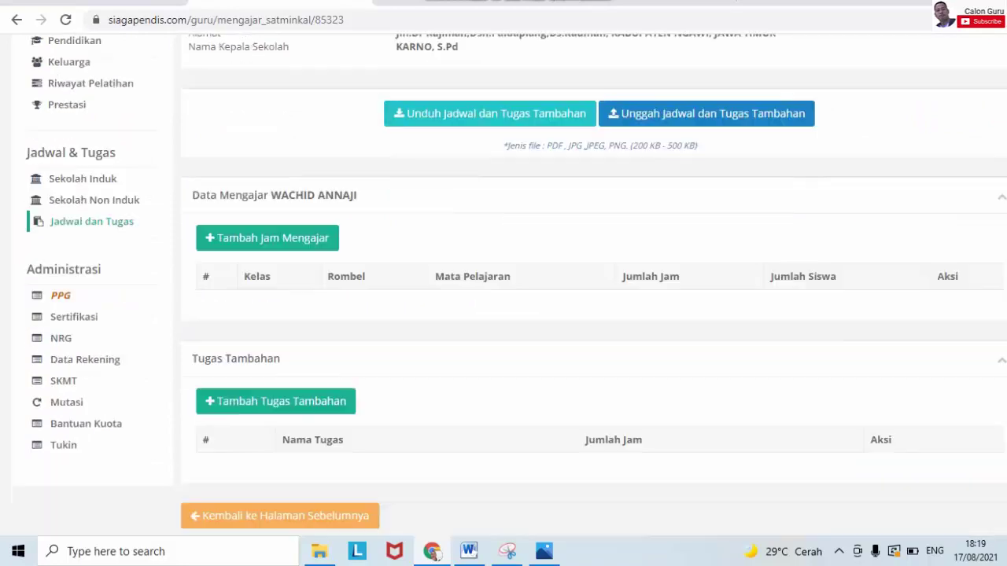
{"action": "scroll", "coordinate": [594, 283], "scroll_direction": "up", "scroll_amount": 3}
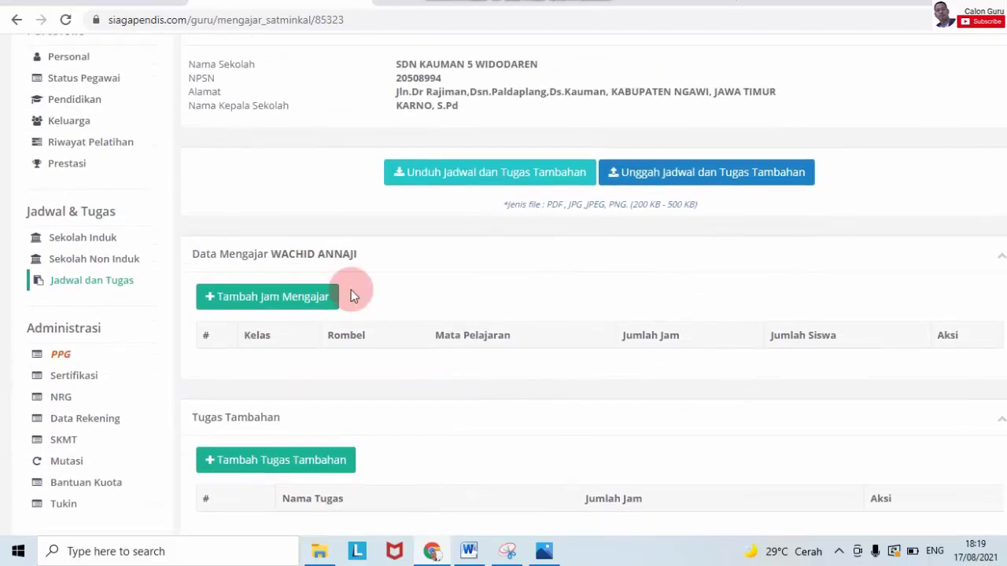
Start a new teaching hours entry under Data Mengajar and set its class to Kelas 1
{"action": "left_click", "coordinate": [230, 305]}
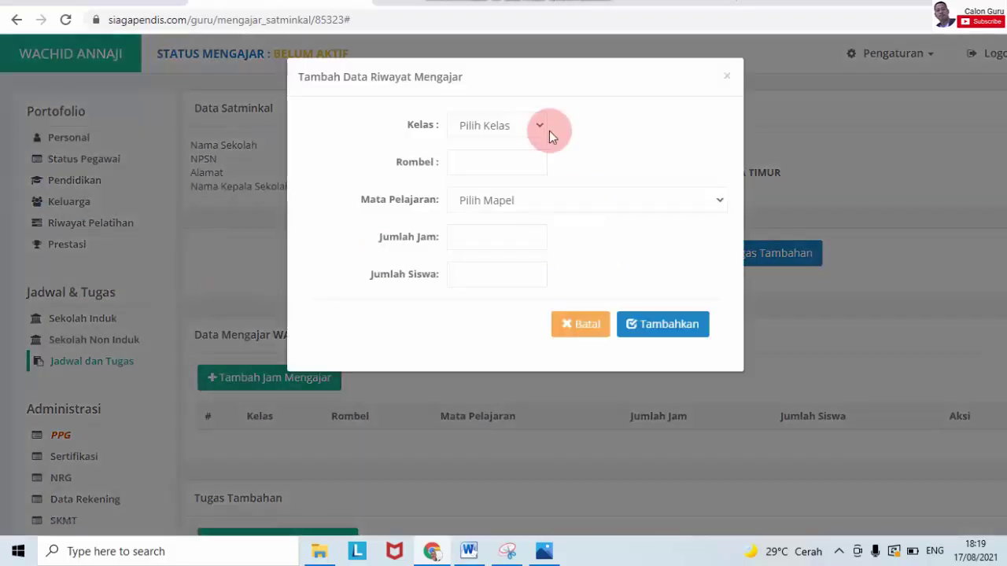
{"action": "mouse_move", "coordinate": [544, 551]}
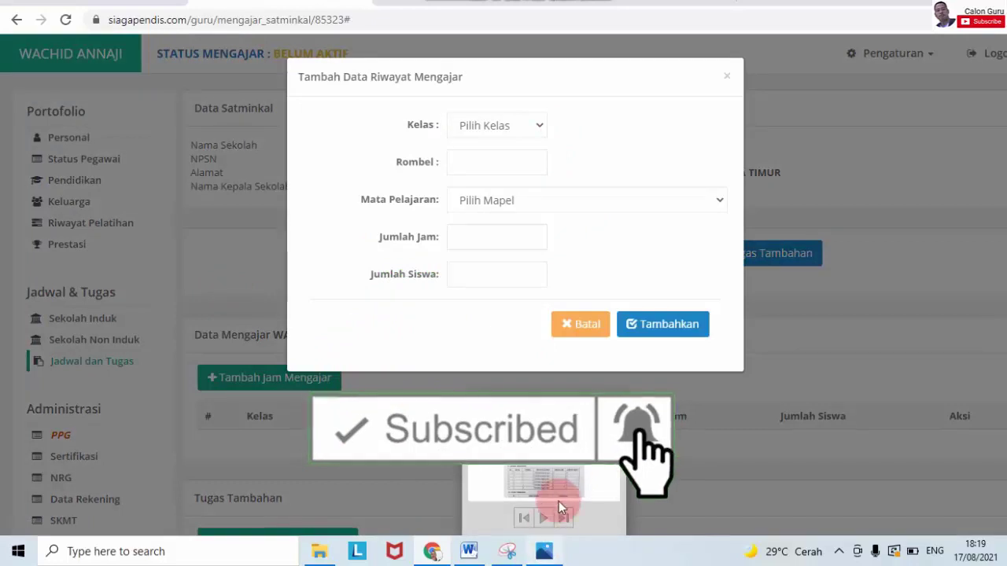
{"action": "mouse_move", "coordinate": [558, 492]}
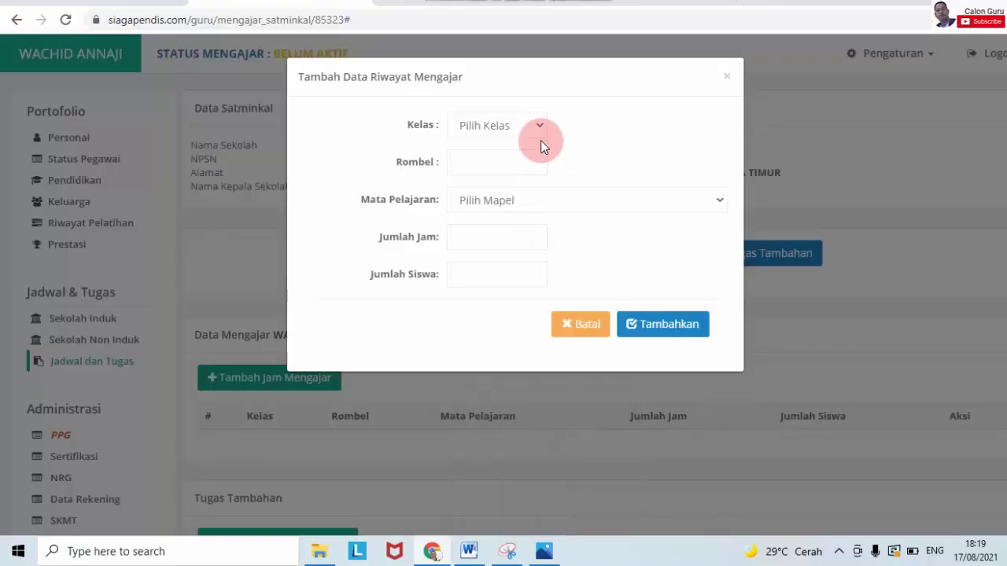
{"action": "left_click", "coordinate": [540, 129]}
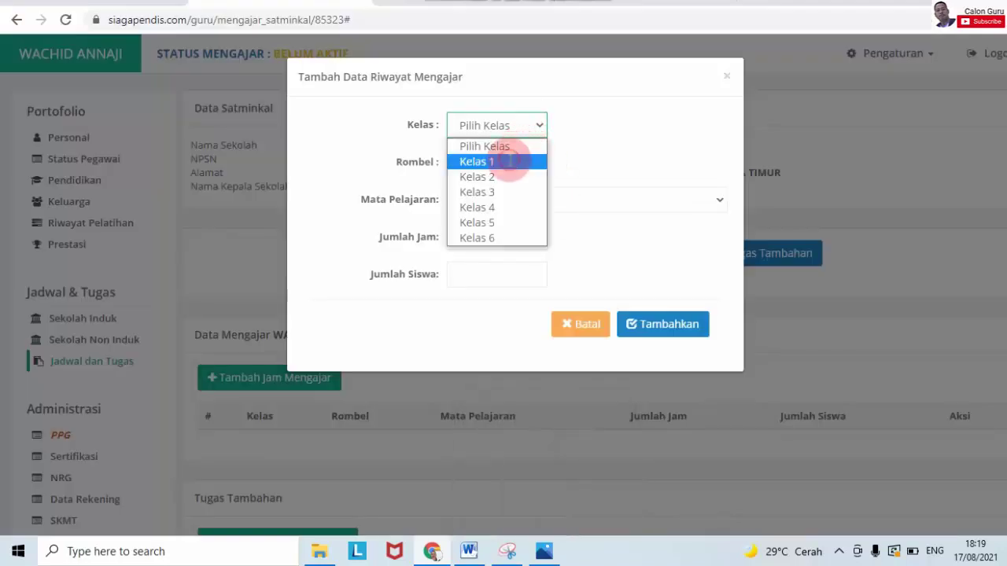
{"action": "left_click", "coordinate": [510, 161]}
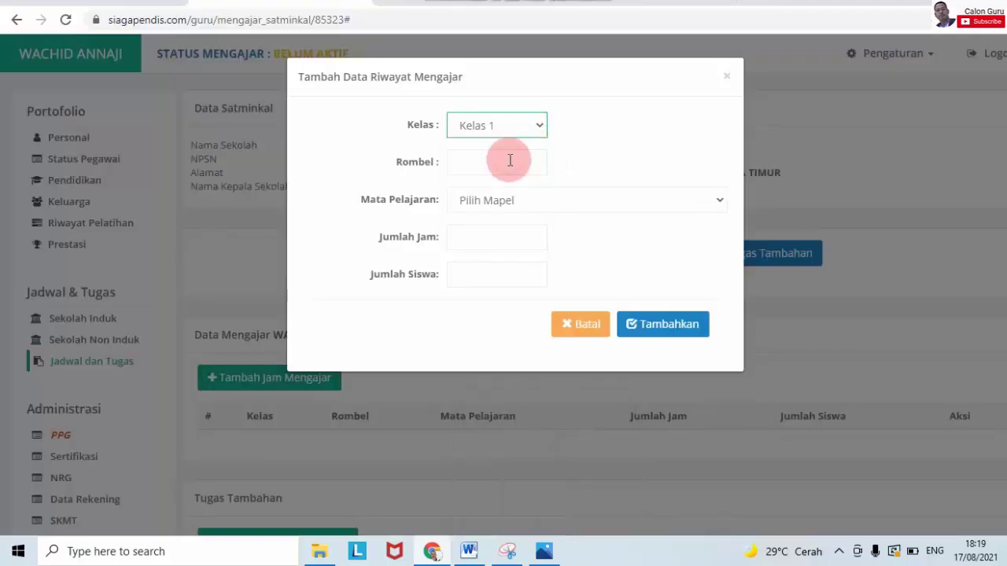
Consult the signed schedule photo, and set Rombel to 1 and Mata Pelajaran to Pendidikan Agama Islam for the Kelas 1 entry
{"action": "left_click", "coordinate": [543, 553]}
{"action": "scroll", "coordinate": [679, 480], "scroll_direction": "down", "scroll_amount": 3}
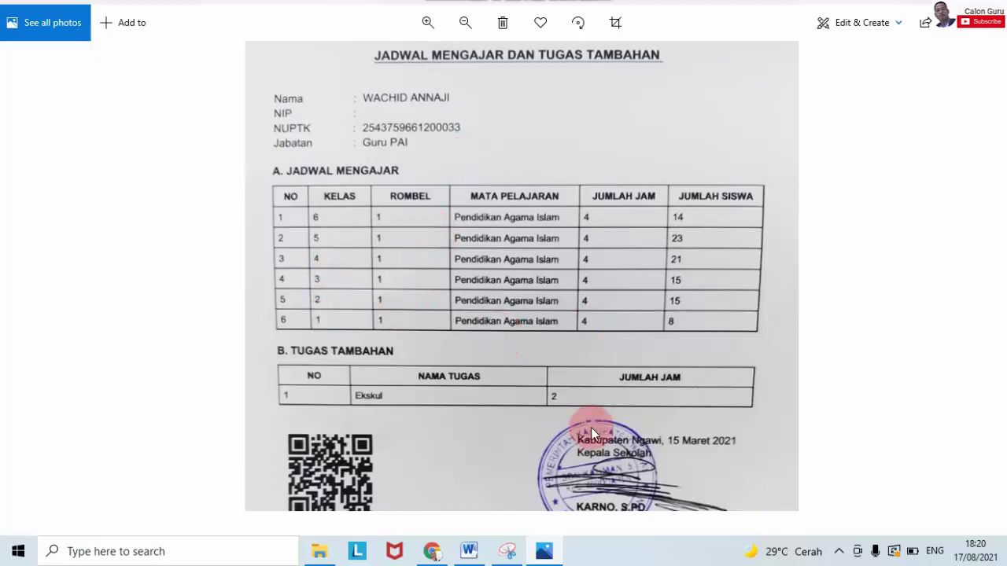
{"action": "left_click", "coordinate": [431, 552]}
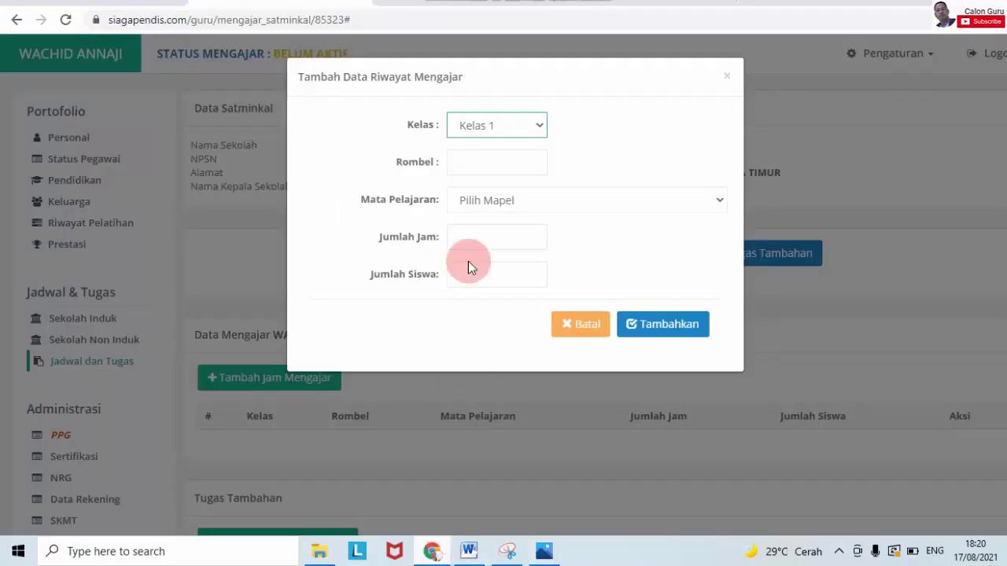
{"action": "left_click", "coordinate": [472, 169]}
{"action": "type", "text": "1"}
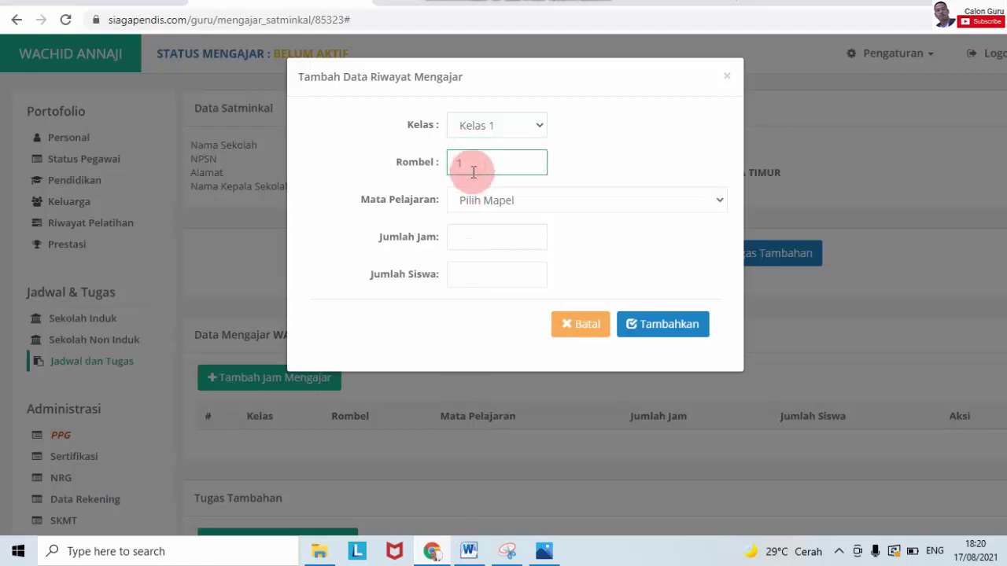
{"action": "left_click", "coordinate": [723, 205]}
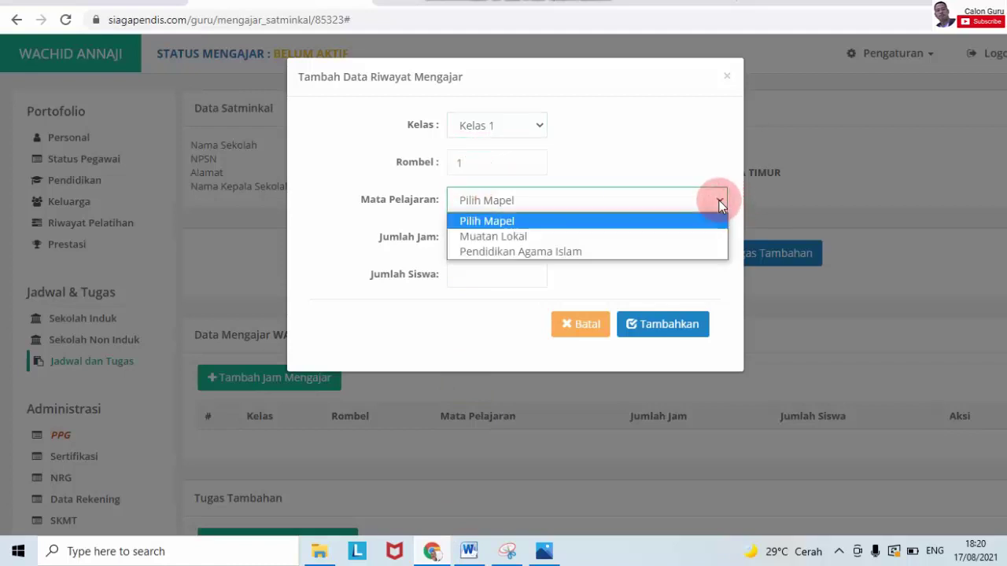
{"action": "left_click", "coordinate": [686, 250]}
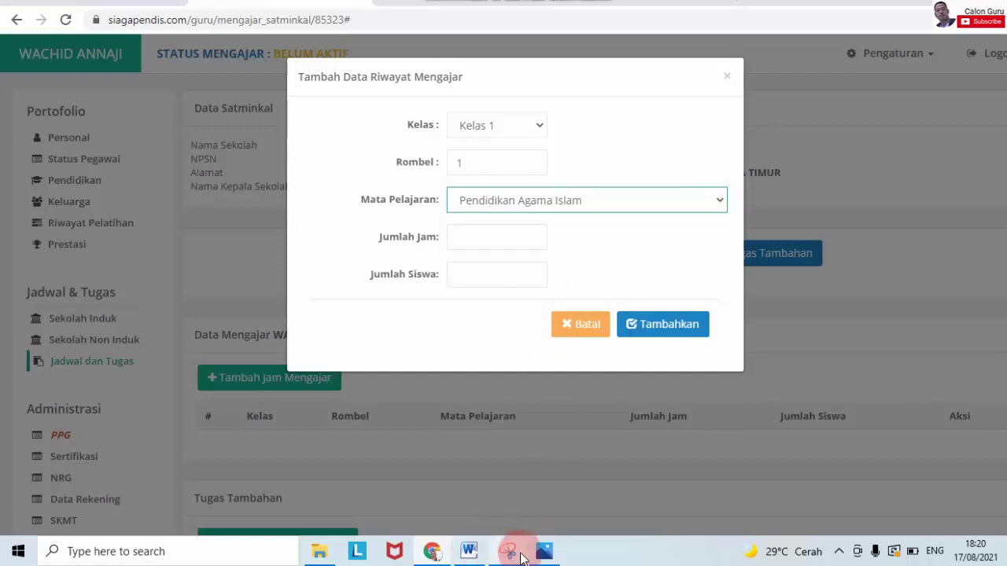
Set Jumlah Jam to 4 and Jumlah Siswa to 8 according to the schedule photo, and add the Kelas 1 entry
{"action": "mouse_move", "coordinate": [543, 551]}
{"action": "mouse_move", "coordinate": [536, 480]}
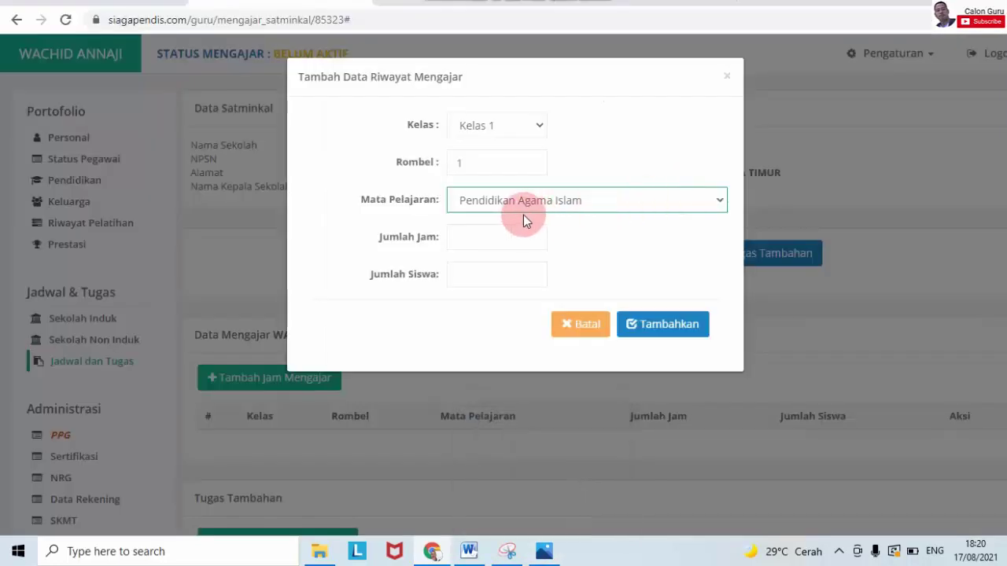
{"action": "left_click", "coordinate": [508, 230]}
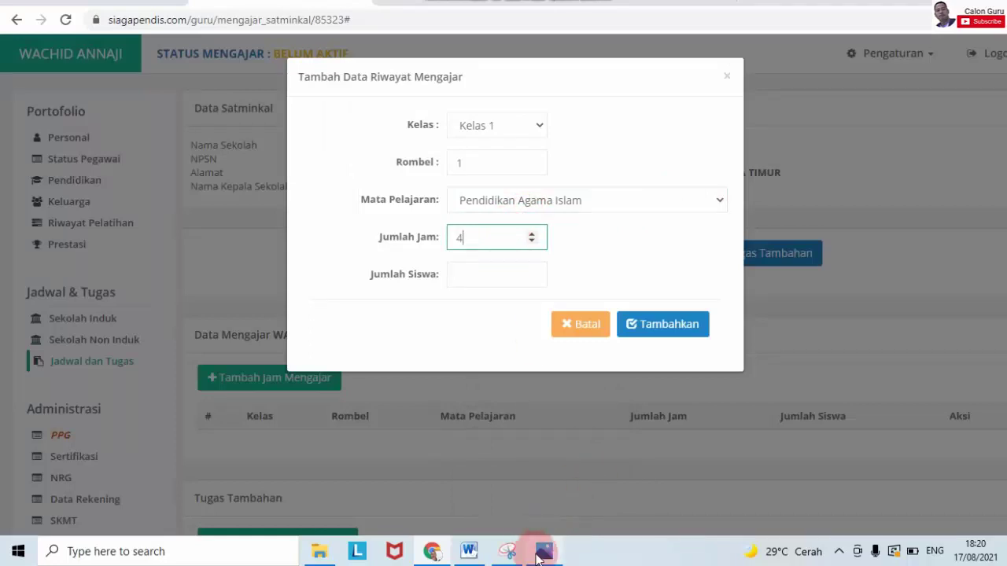
{"action": "mouse_move", "coordinate": [579, 483]}
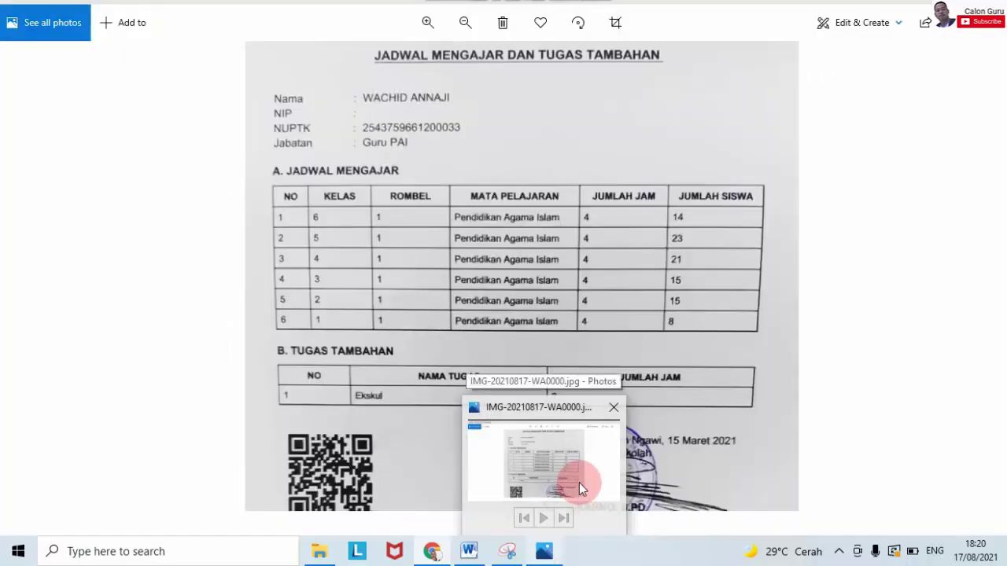
{"action": "type", "text": "4"}
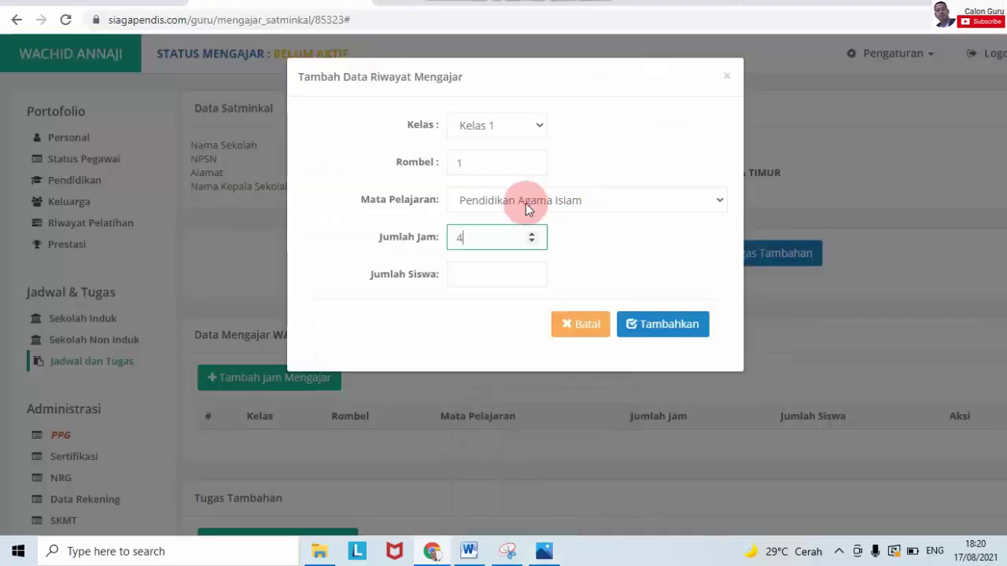
{"action": "left_click", "coordinate": [494, 274]}
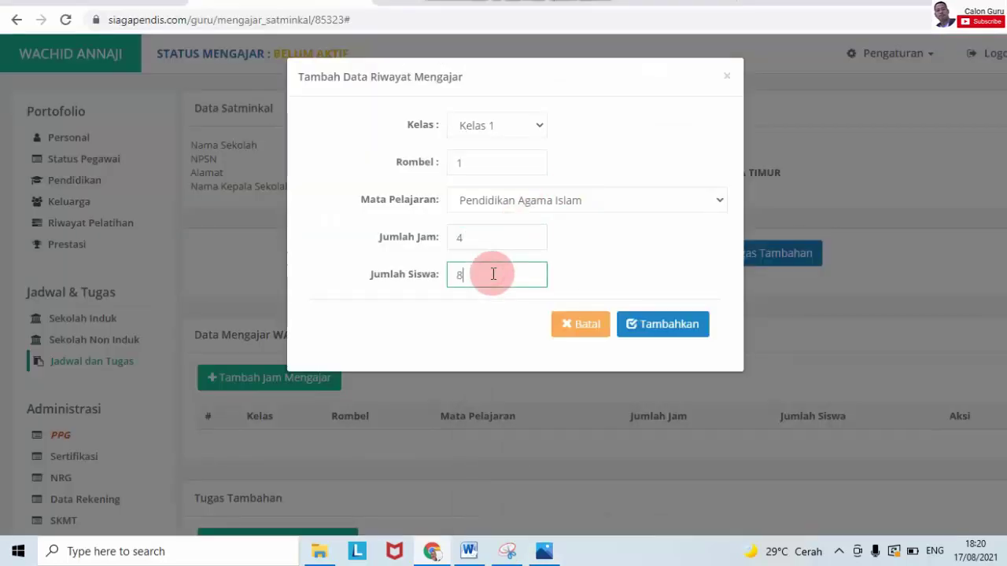
{"action": "left_click", "coordinate": [678, 325]}
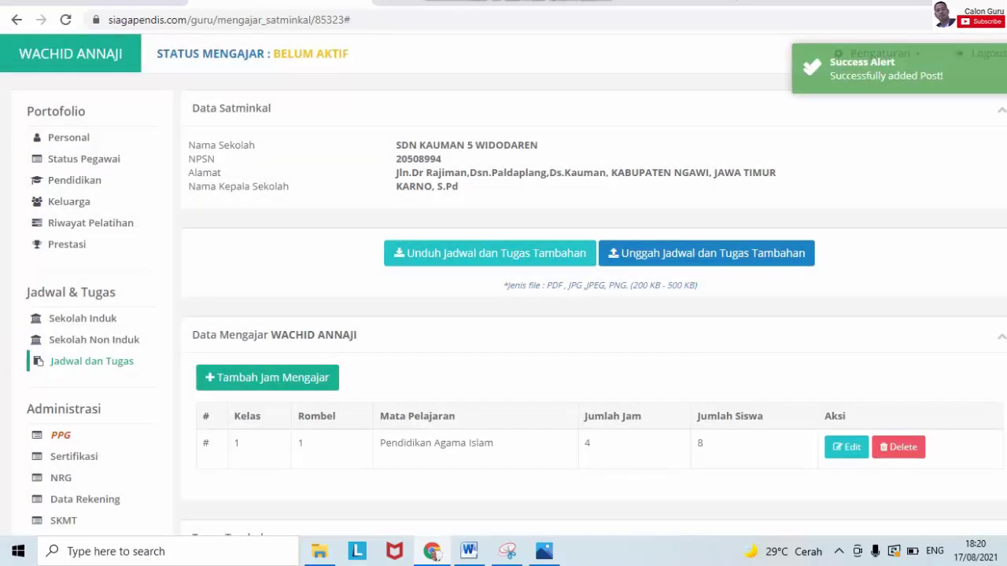
Start another teaching hours entry with class Kelas 2 and Rombel 1
{"action": "scroll", "coordinate": [597, 228], "scroll_direction": "down", "scroll_amount": 2}
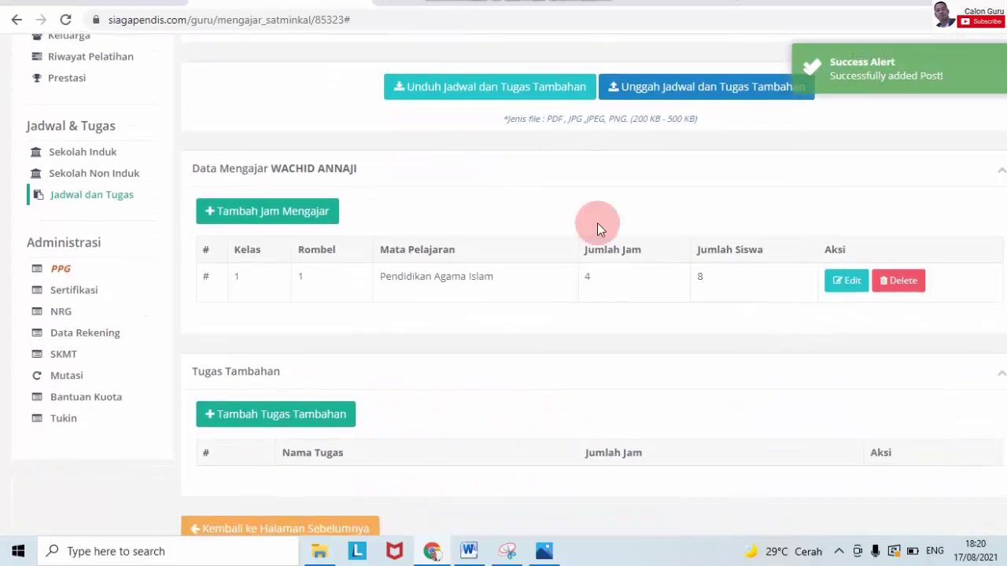
{"action": "left_click", "coordinate": [266, 220]}
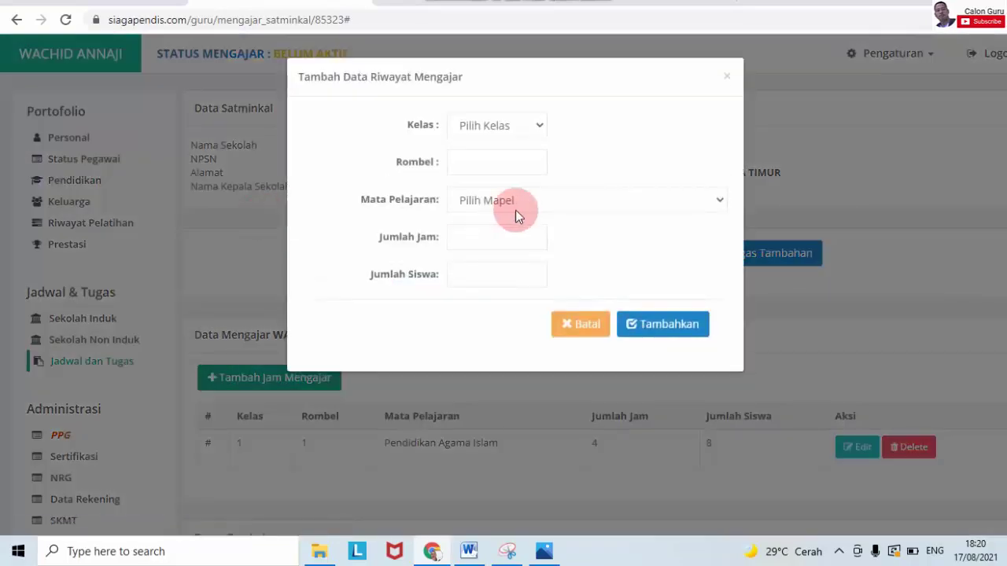
{"action": "left_click", "coordinate": [516, 128]}
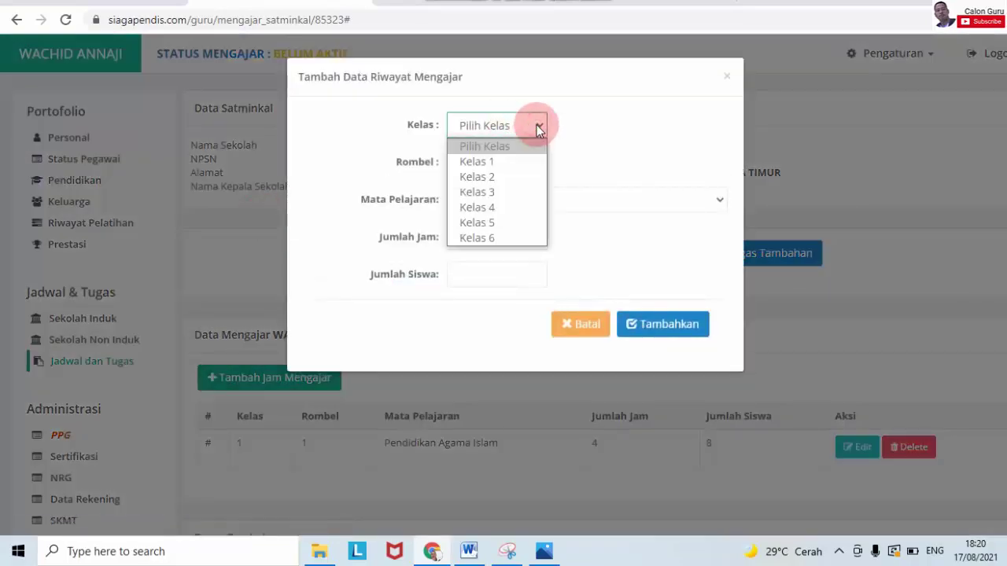
{"action": "left_click", "coordinate": [498, 177]}
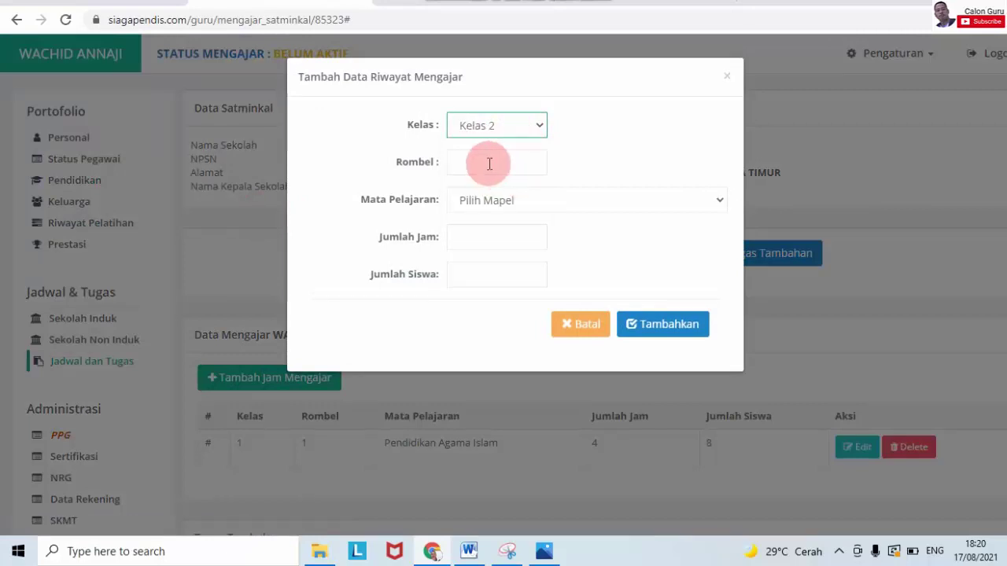
{"action": "left_click", "coordinate": [488, 162]}
{"action": "type", "text": "1"}
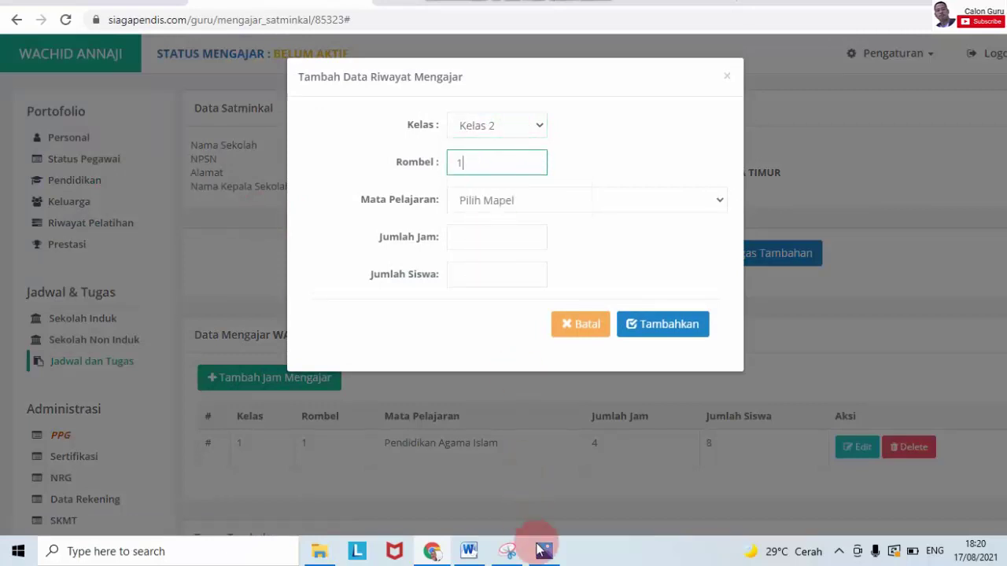
Complete the Kelas 2 entry with Pendidikan Agama Islam, 4 hours and 15 students as in the schedule photo, and add it
{"action": "mouse_move", "coordinate": [549, 435]}
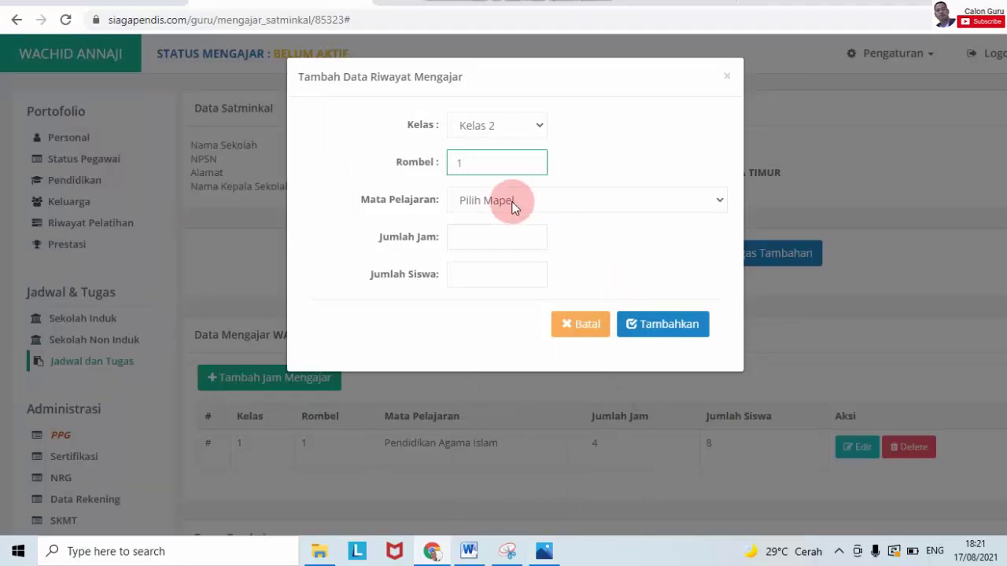
{"action": "left_click", "coordinate": [498, 236]}
{"action": "left_click", "coordinate": [495, 267]}
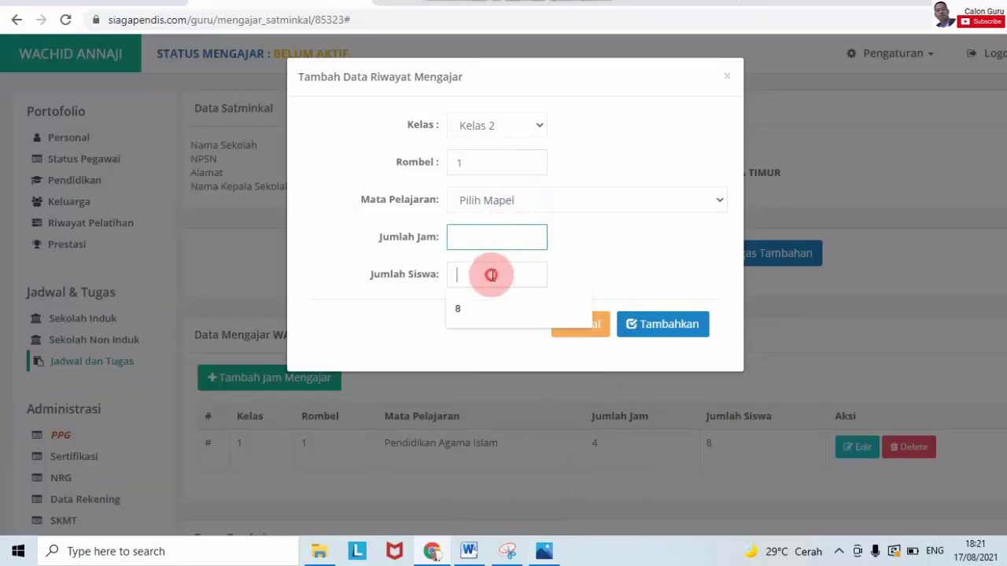
{"action": "type", "text": "15"}
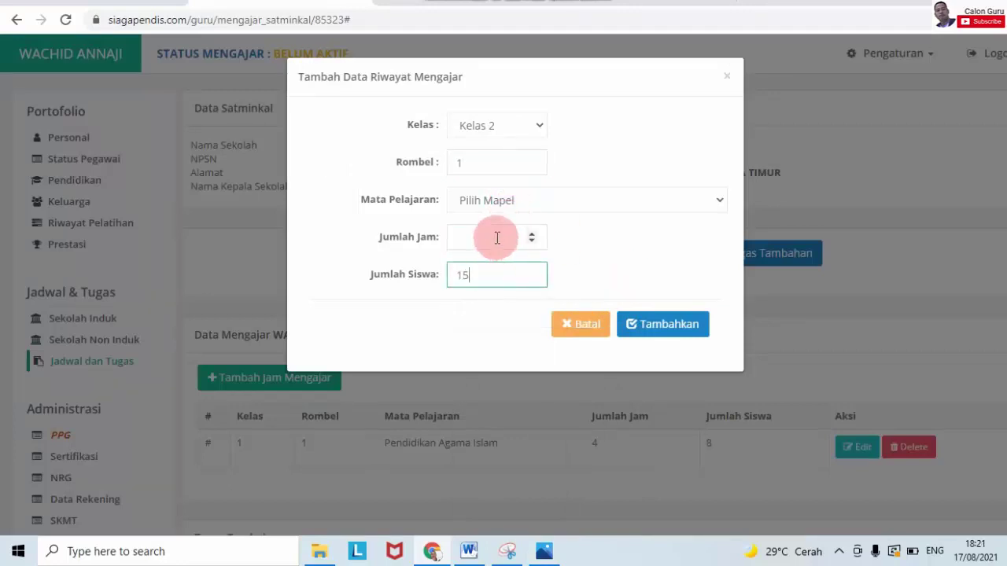
{"action": "left_click", "coordinate": [497, 238]}
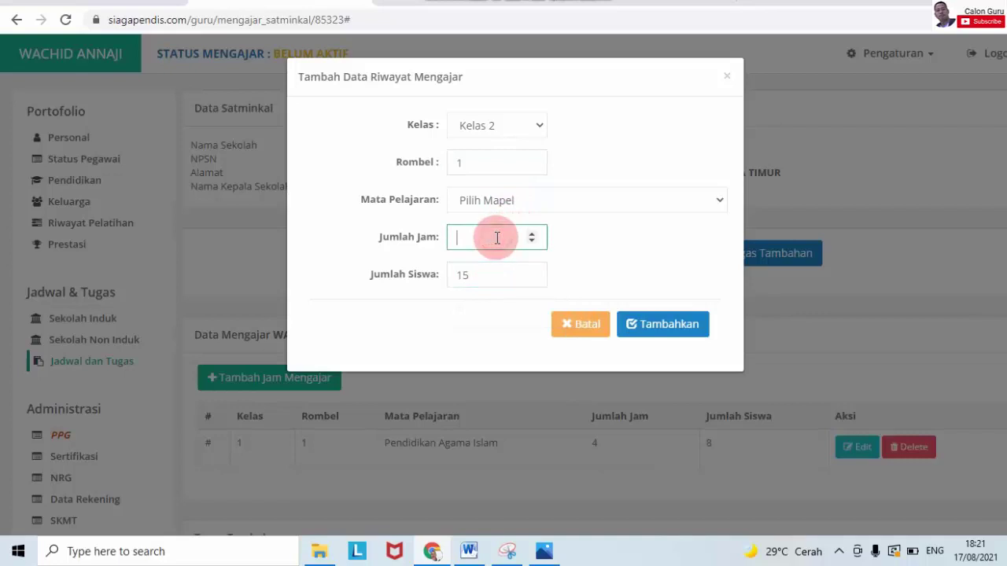
{"action": "left_click", "coordinate": [719, 200]}
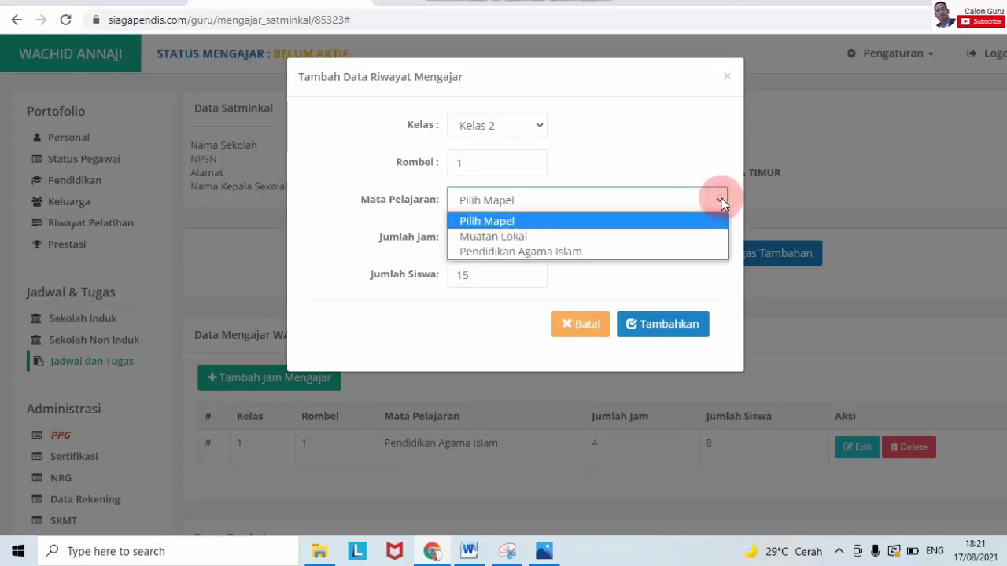
{"action": "left_click", "coordinate": [651, 253]}
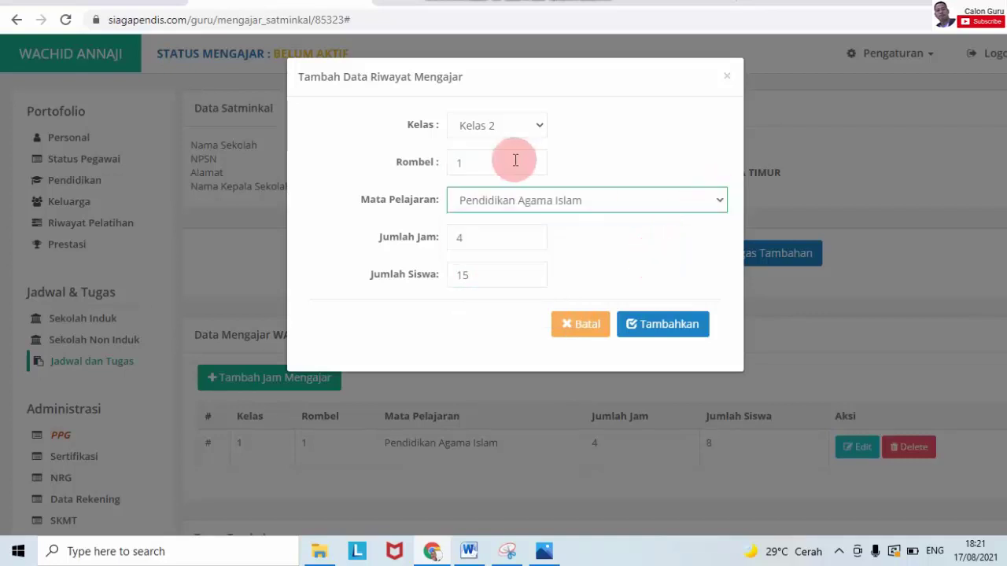
{"action": "left_click", "coordinate": [647, 325]}
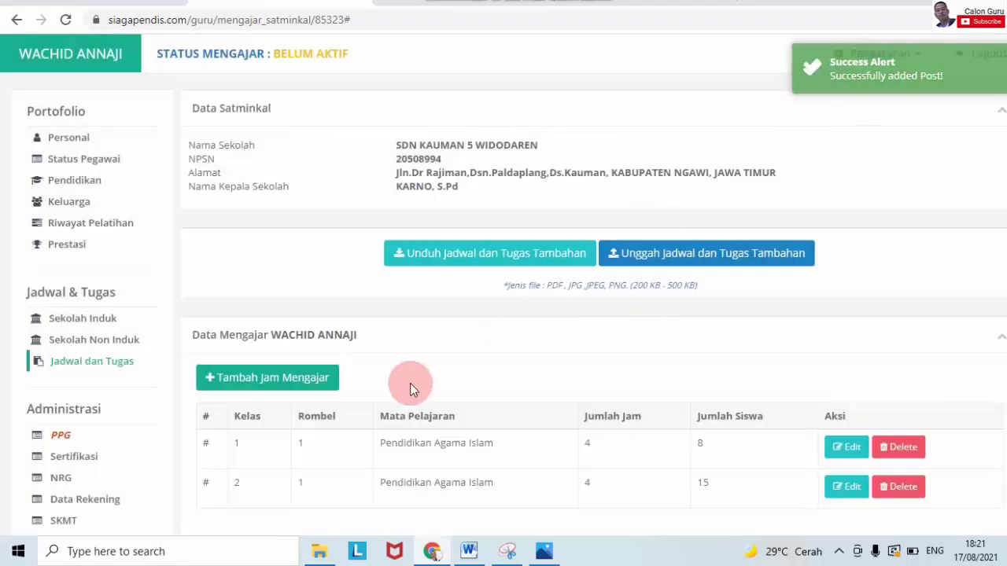
Start another teaching hours entry with class Kelas 3, Rombel 1 and subject Pendidikan Agama Islam
{"action": "left_click", "coordinate": [275, 379]}
{"action": "left_click", "coordinate": [536, 124]}
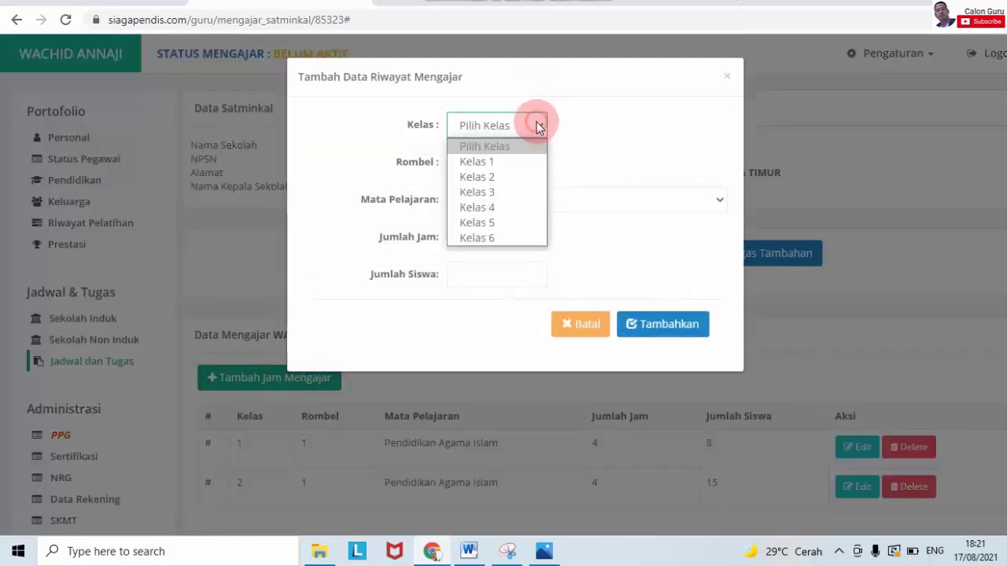
{"action": "left_click", "coordinate": [508, 192]}
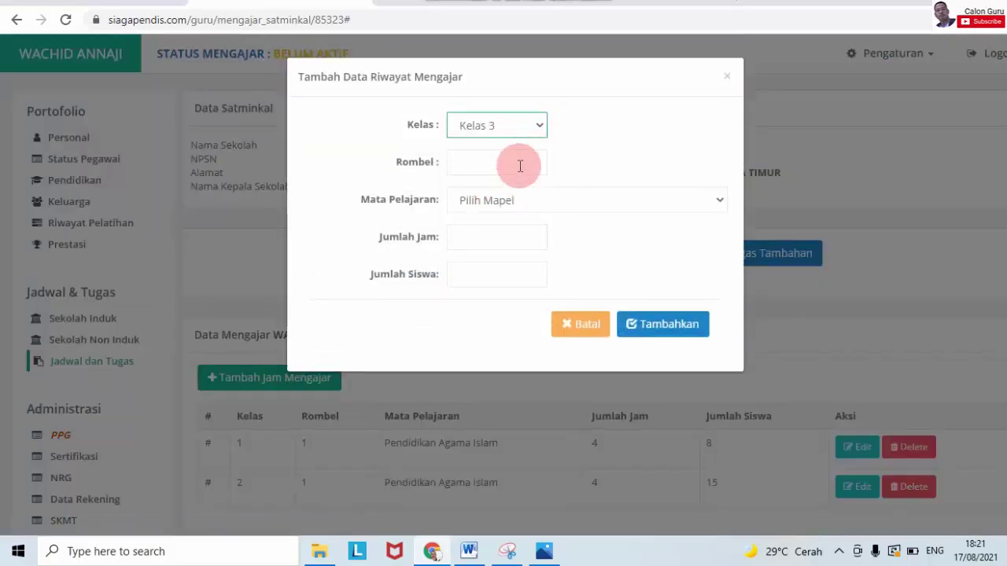
{"action": "left_click", "coordinate": [519, 165]}
{"action": "type", "text": "1"}
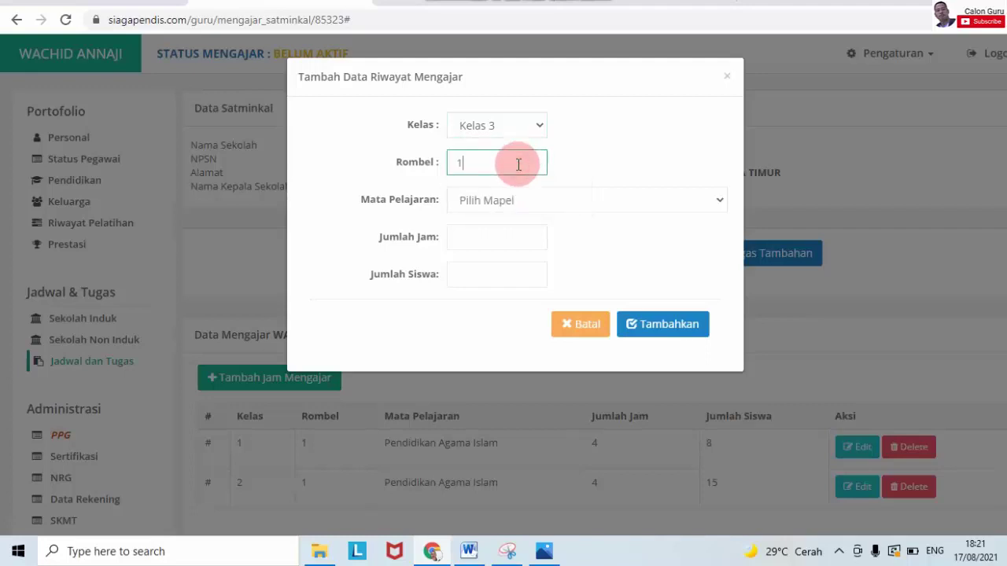
{"action": "left_click", "coordinate": [542, 197]}
{"action": "left_click", "coordinate": [524, 249]}
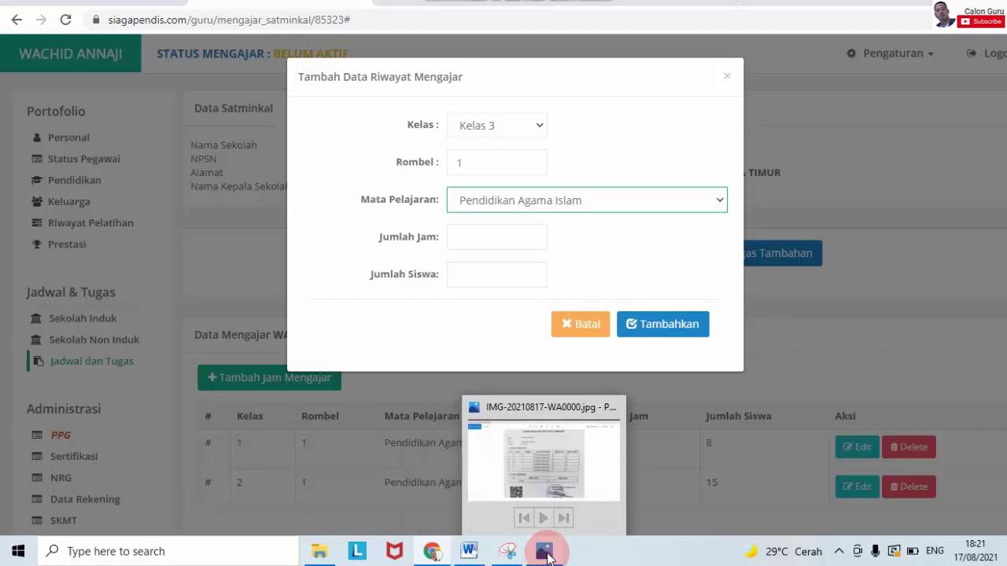
Set Jumlah Jam to 4 and Jumlah Siswa to 15 for the Kelas 3 entry according to the schedule photo, and add it
{"action": "mouse_move", "coordinate": [535, 461]}
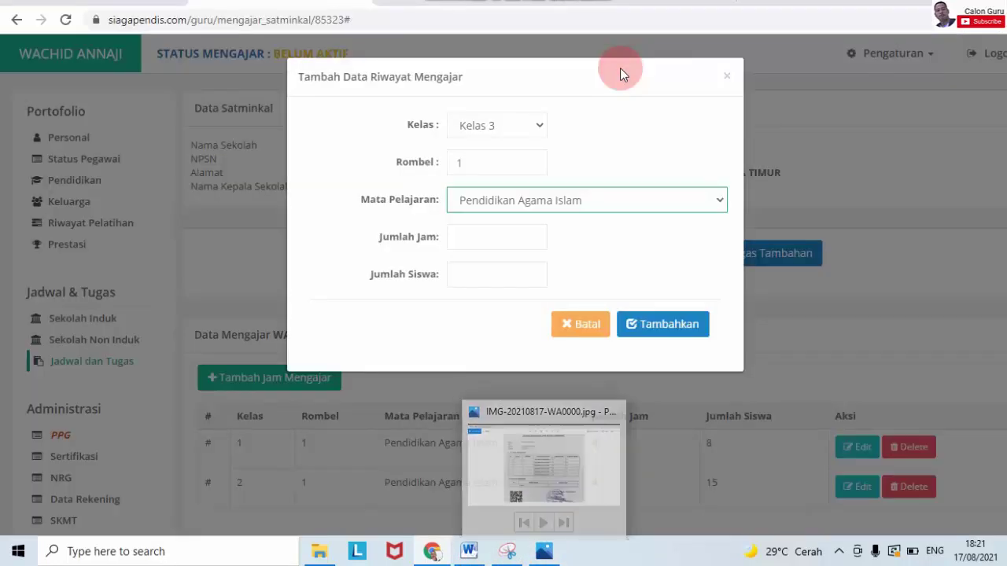
{"action": "left_click", "coordinate": [520, 236]}
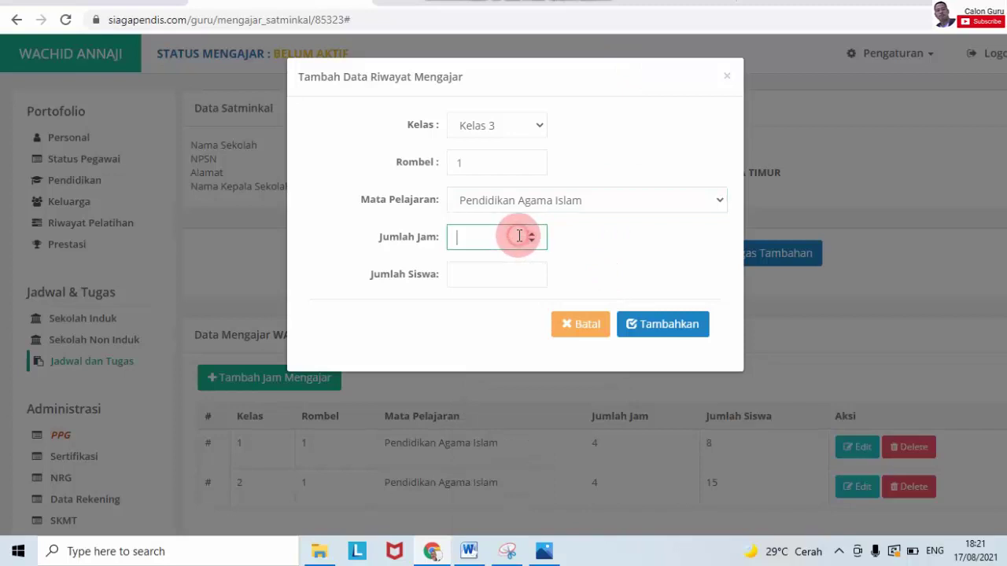
{"action": "left_click", "coordinate": [510, 284]}
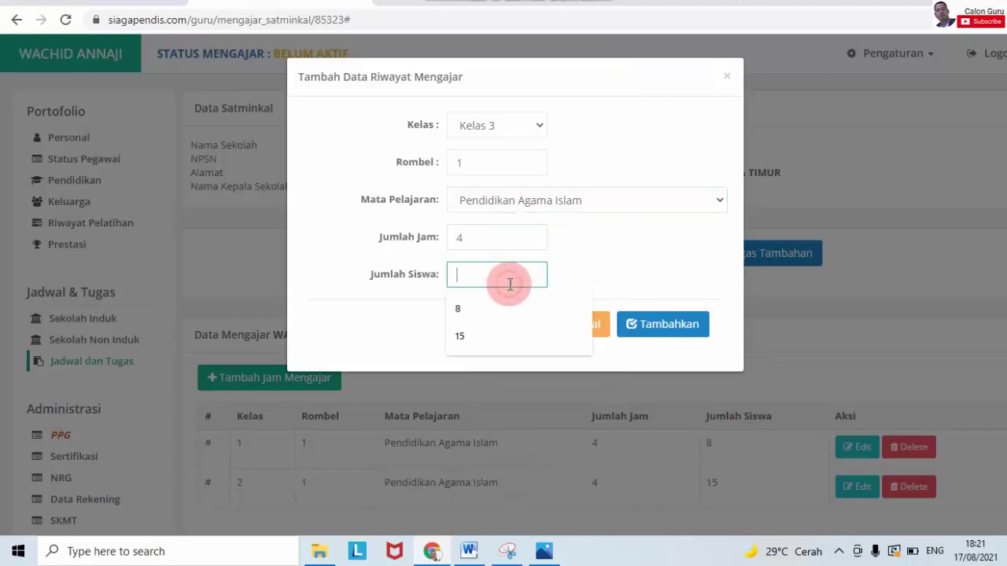
{"action": "type", "text": "15"}
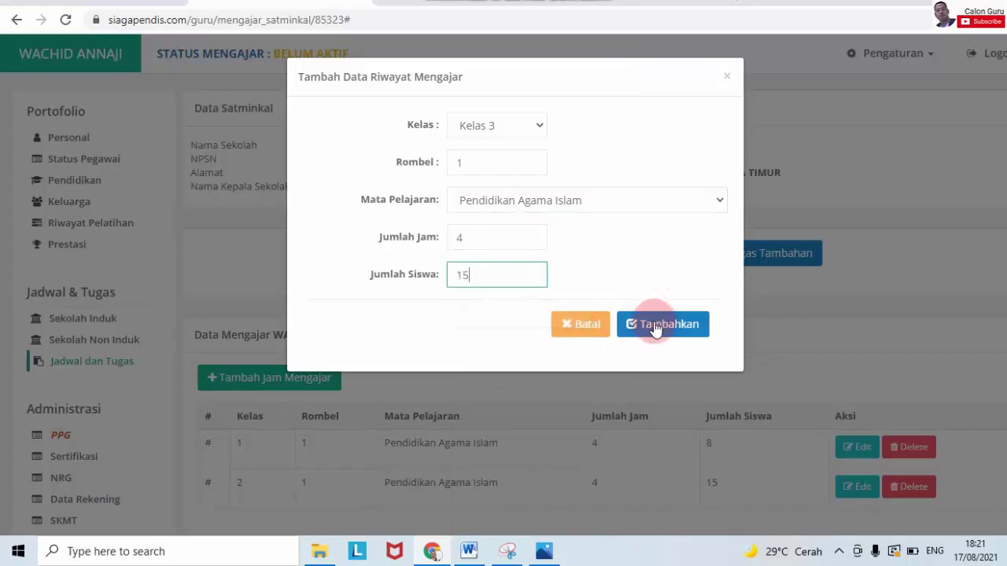
{"action": "left_click", "coordinate": [652, 325]}
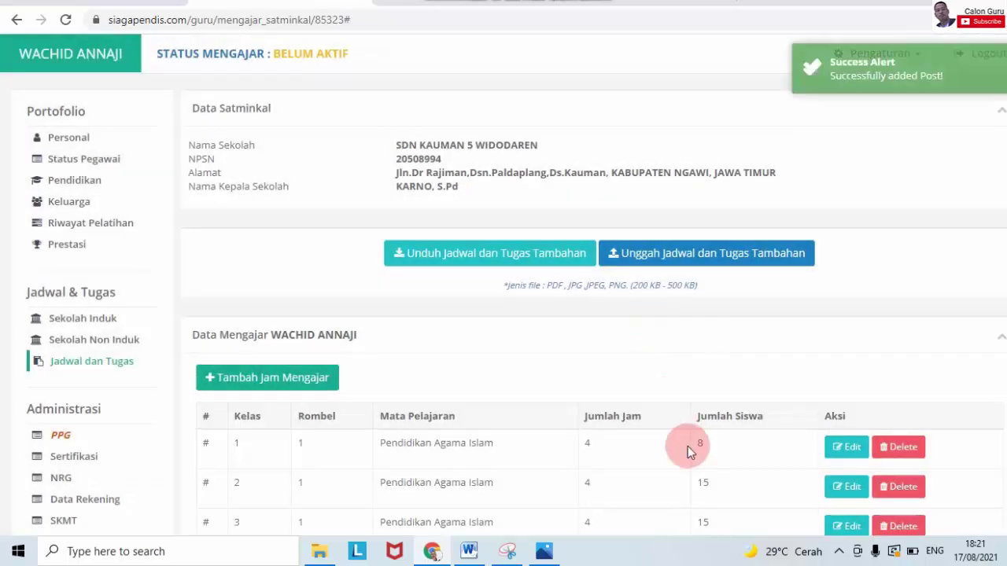
{"action": "mouse_move", "coordinate": [550, 476]}
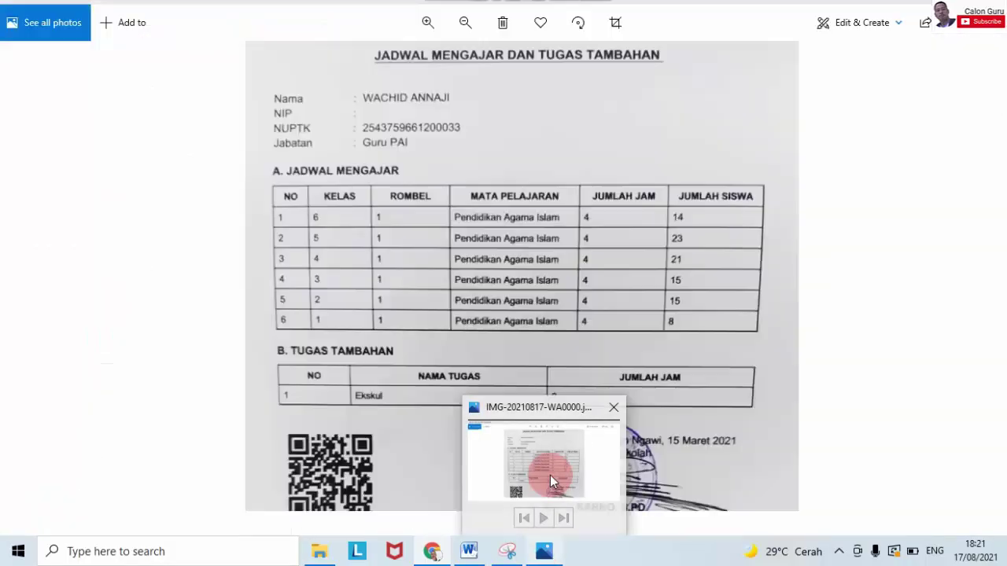
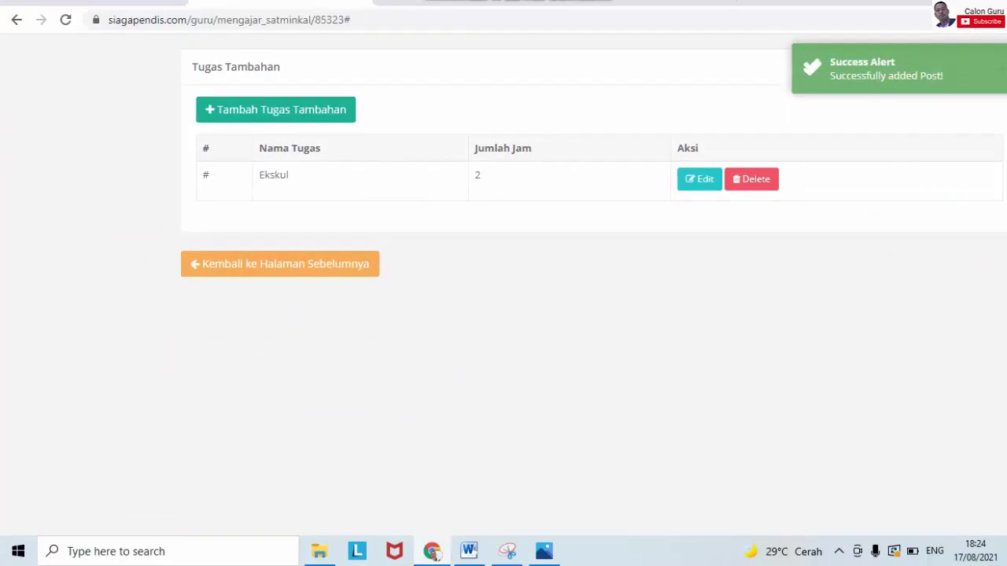
Review the filled-in teaching data and the file type and size requirements for uploading the schedule
{"action": "key", "text": "Home"}
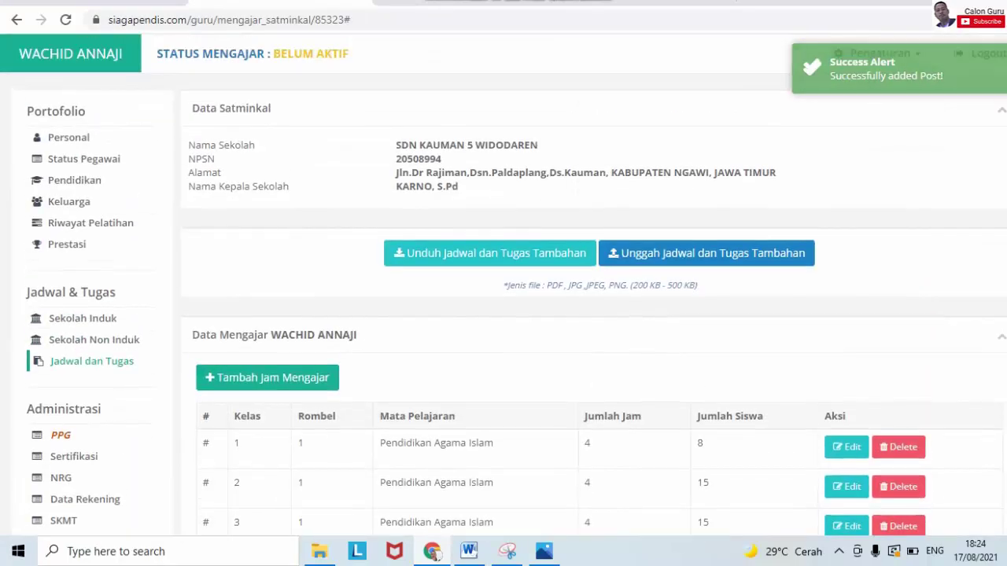
{"action": "scroll", "coordinate": [504, 283], "scroll_direction": "down", "scroll_amount": 1}
{"action": "scroll", "coordinate": [503, 283], "scroll_direction": "up", "scroll_amount": 1}
{"action": "scroll", "coordinate": [503, 283], "scroll_direction": "down", "scroll_amount": 4}
{"action": "scroll", "coordinate": [503, 283], "scroll_direction": "up", "scroll_amount": 4}
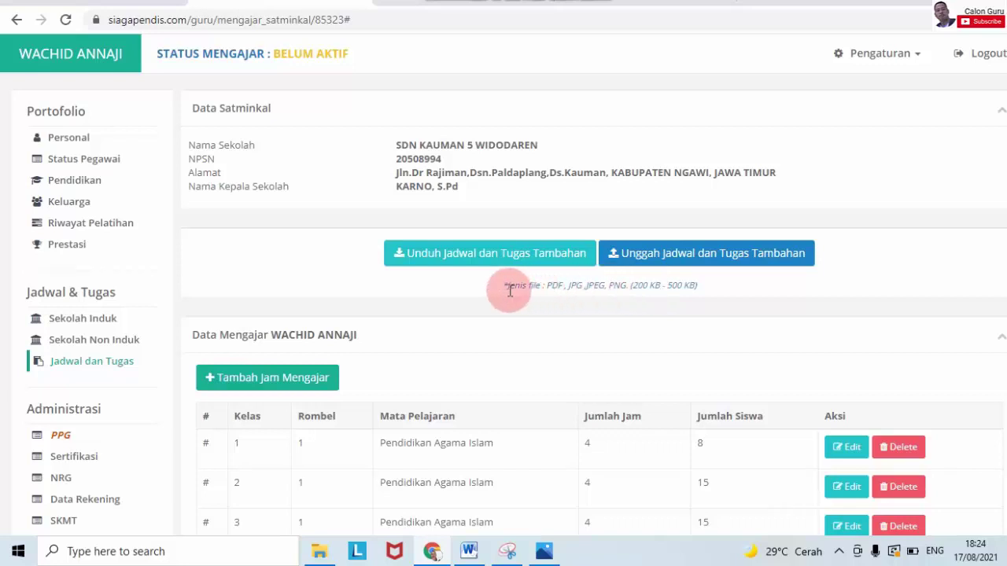
{"action": "left_click_drag", "start_coordinate": [510, 291], "coordinate": [671, 288]}
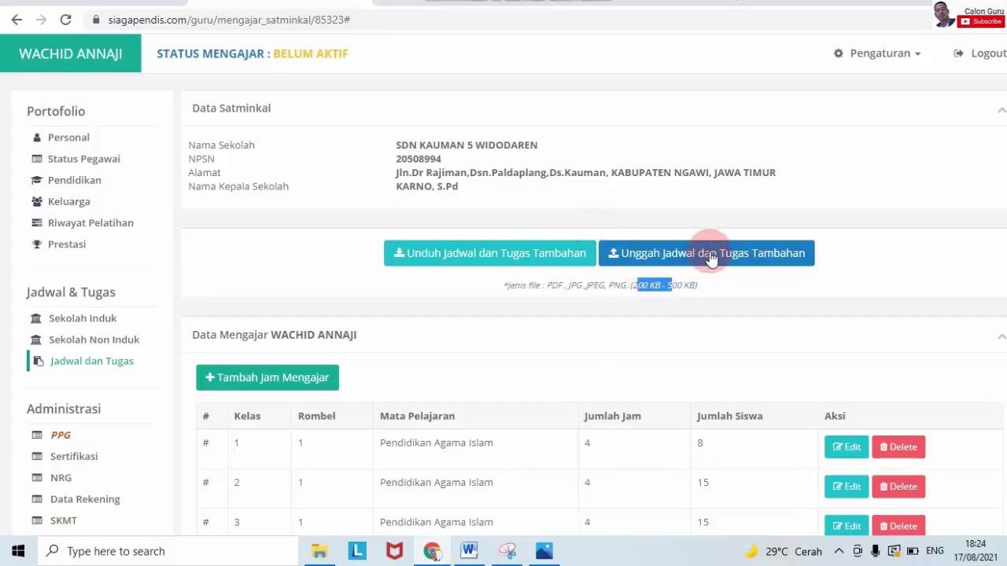
{"action": "left_click", "coordinate": [905, 296]}
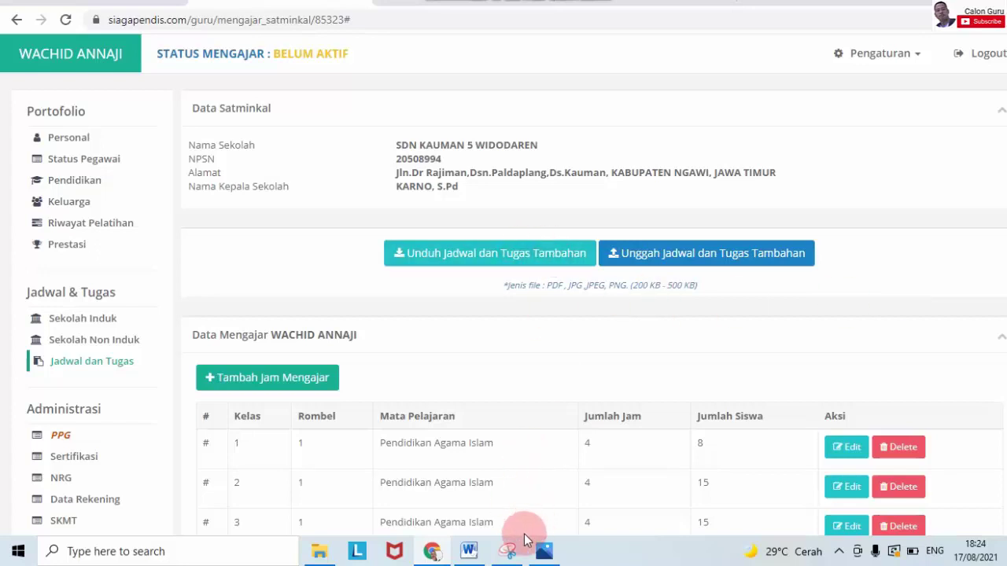
Switch to the Downloads folder in File Explorer and check the signed schedule photo IMG-20210817-WA0000
{"action": "left_click", "coordinate": [321, 553]}
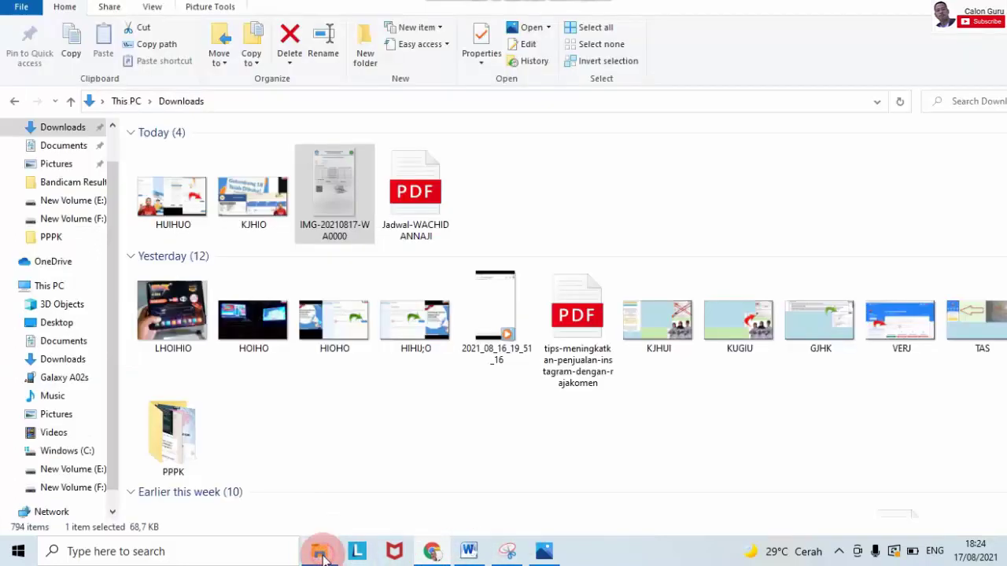
{"action": "left_click", "coordinate": [602, 177]}
{"action": "left_click", "coordinate": [343, 215]}
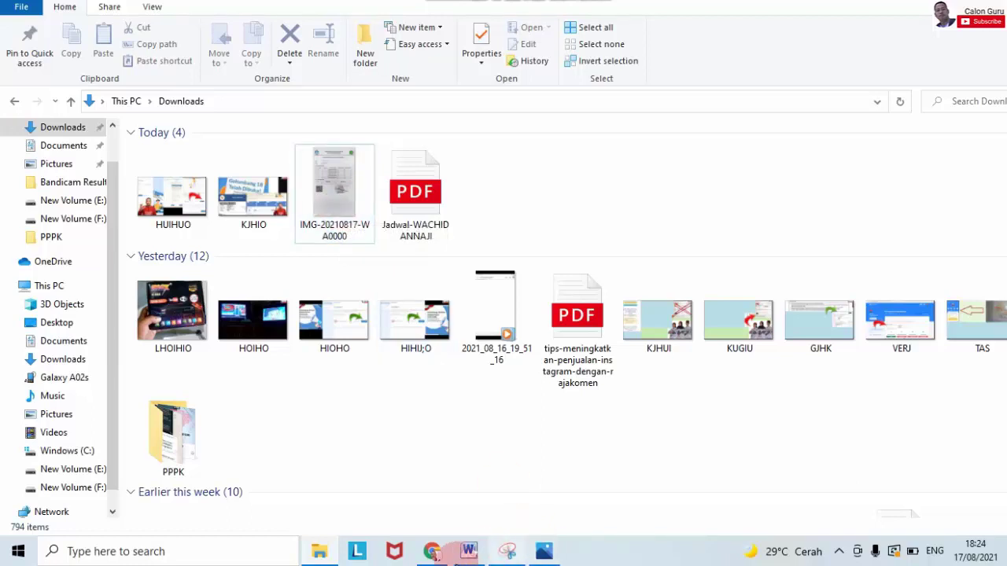
{"action": "left_click", "coordinate": [432, 552]}
{"action": "left_click", "coordinate": [441, 508]}
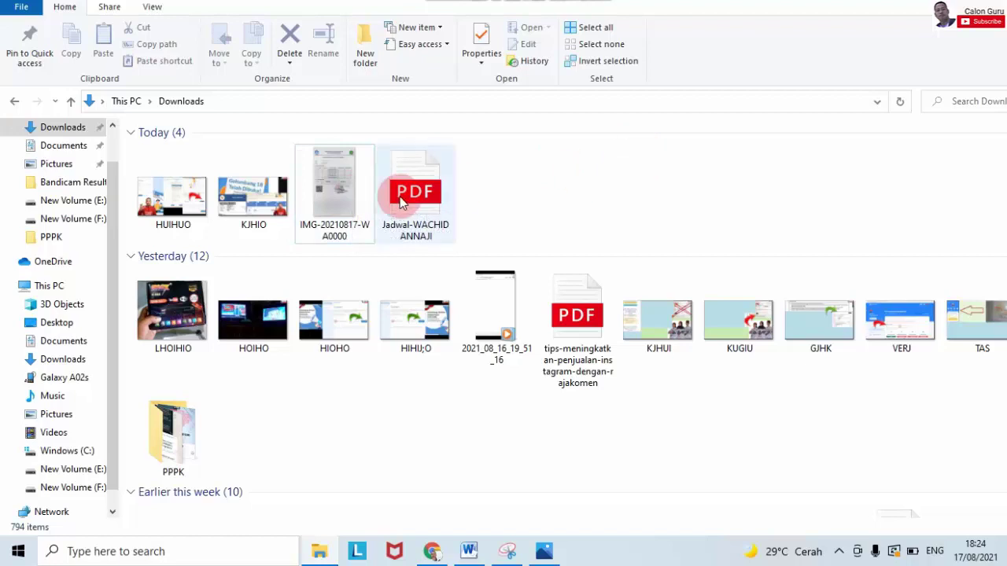
Open the file name of the schedule photo IMG-20210817-WA0000 for editing
{"action": "left_click", "coordinate": [344, 198]}
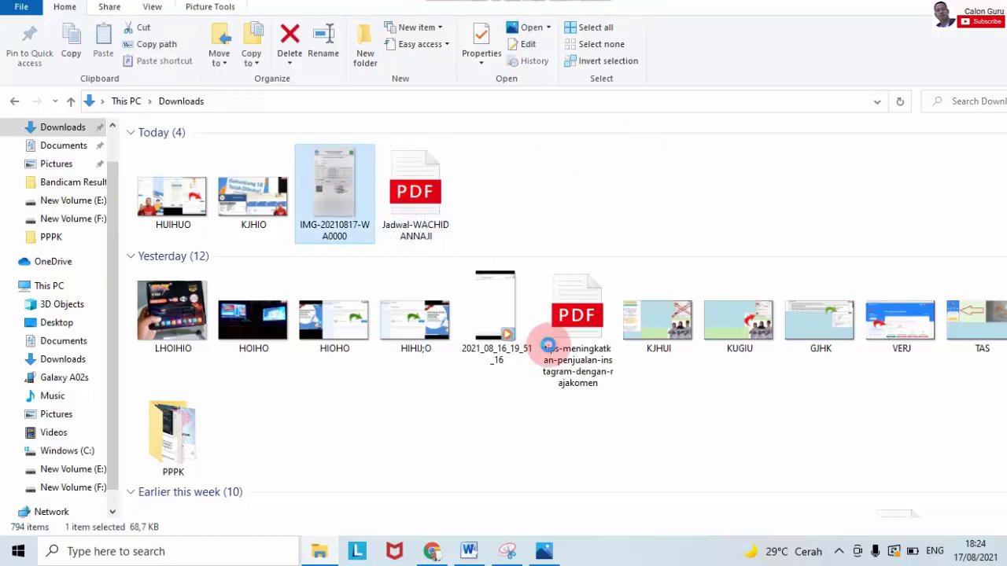
{"action": "key", "text": "shift+F10"}
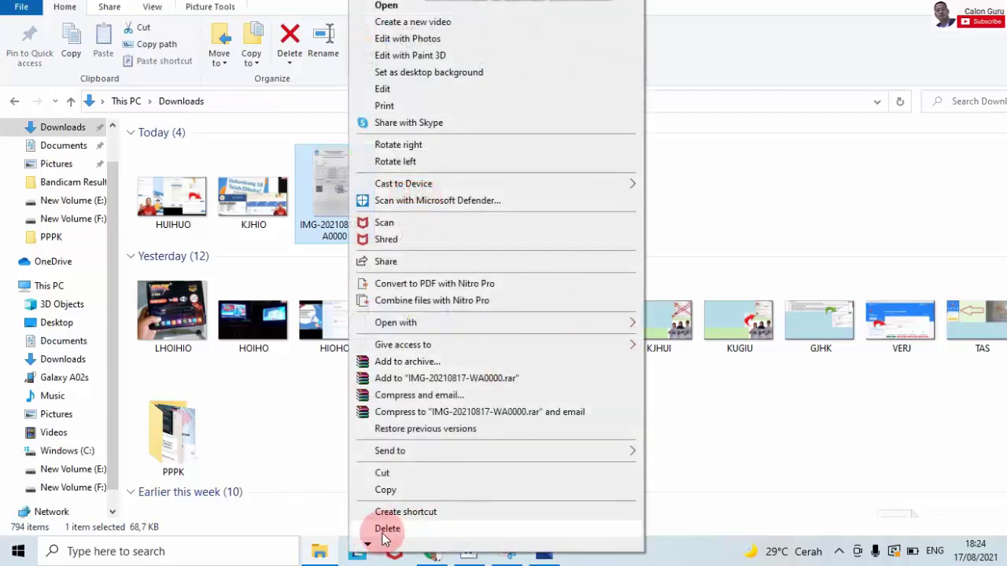
{"action": "scroll", "coordinate": [362, 544], "scroll_direction": "down", "scroll_amount": 1}
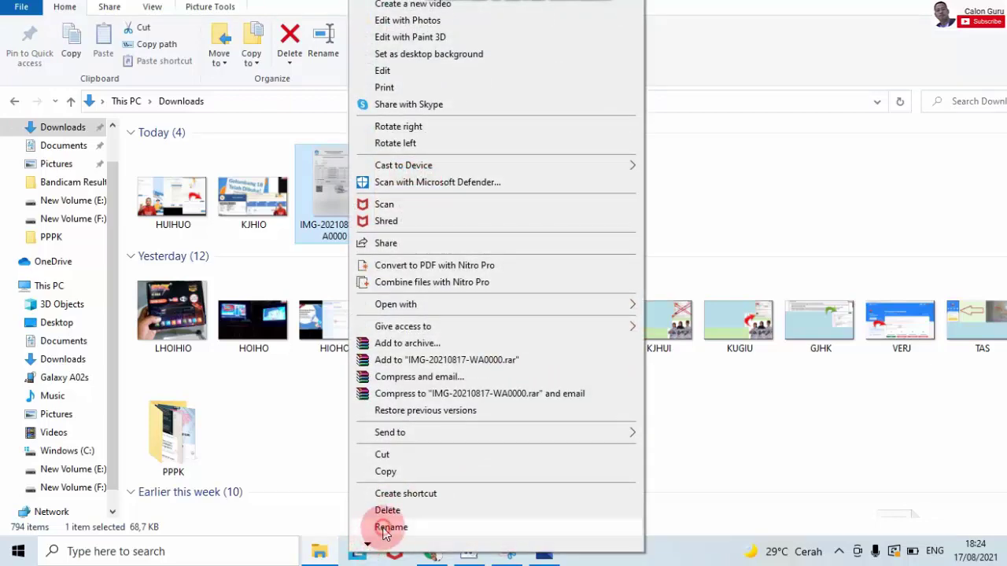
{"action": "left_click", "coordinate": [386, 528]}
{"action": "key", "text": "Caps_Lock"}
{"action": "type", "text": "SK"}
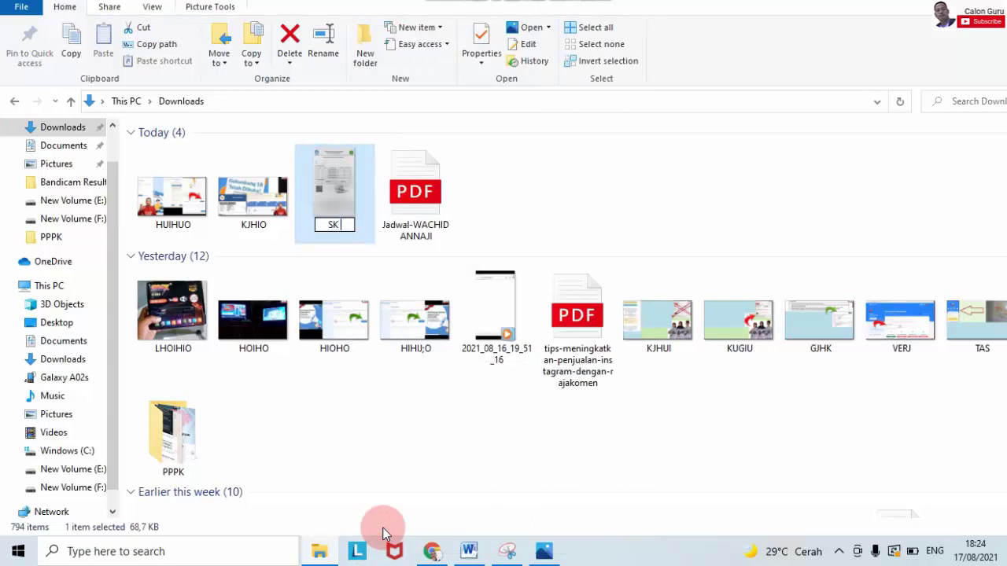
{"action": "key", "text": "BackSpace"}
{"action": "key", "text": "BackSpace"}
{"action": "key", "text": "BackSpace"}
{"action": "key", "text": "Caps_Lock"}
Rename the signed schedule photo as Jadwal dan Tugas
{"action": "type", "text": "Jadwal "}
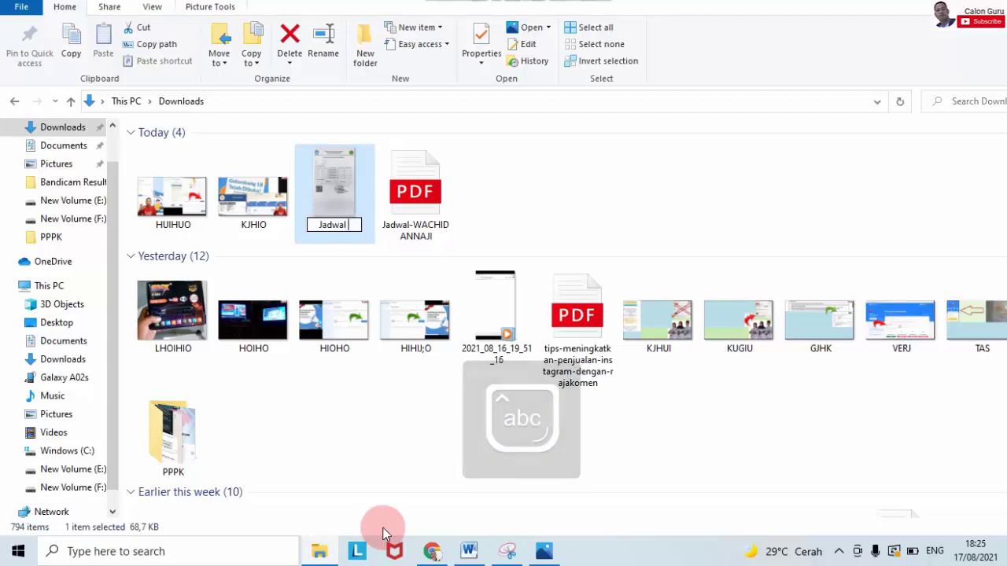
{"action": "type", "text": "dan"}
{"action": "key", "text": "Caps_Lock"}
{"action": "type", "text": "T"}
{"action": "key", "text": "Caps_Lock"}
{"action": "type", "text": "ugas"}
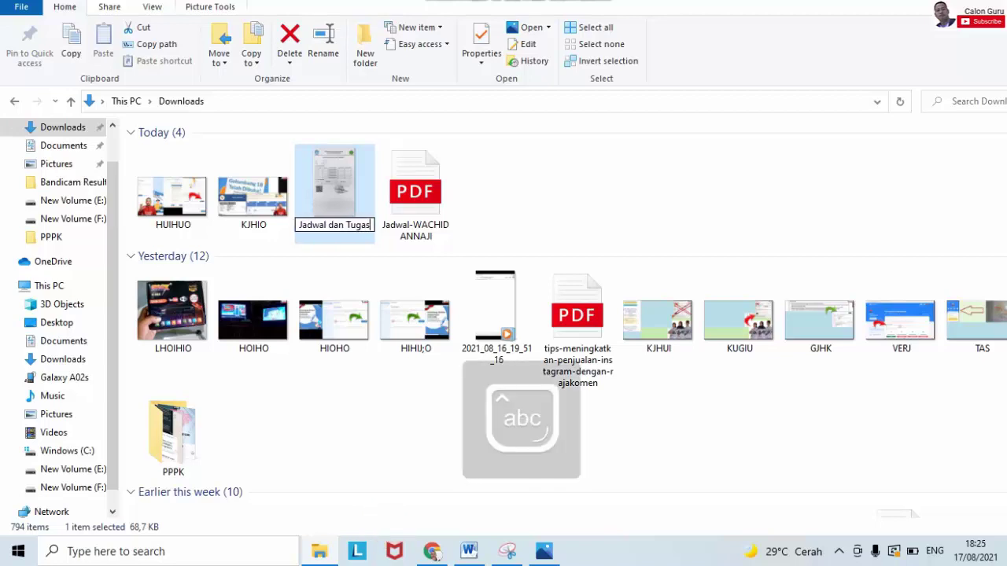
{"action": "key", "text": "Return"}
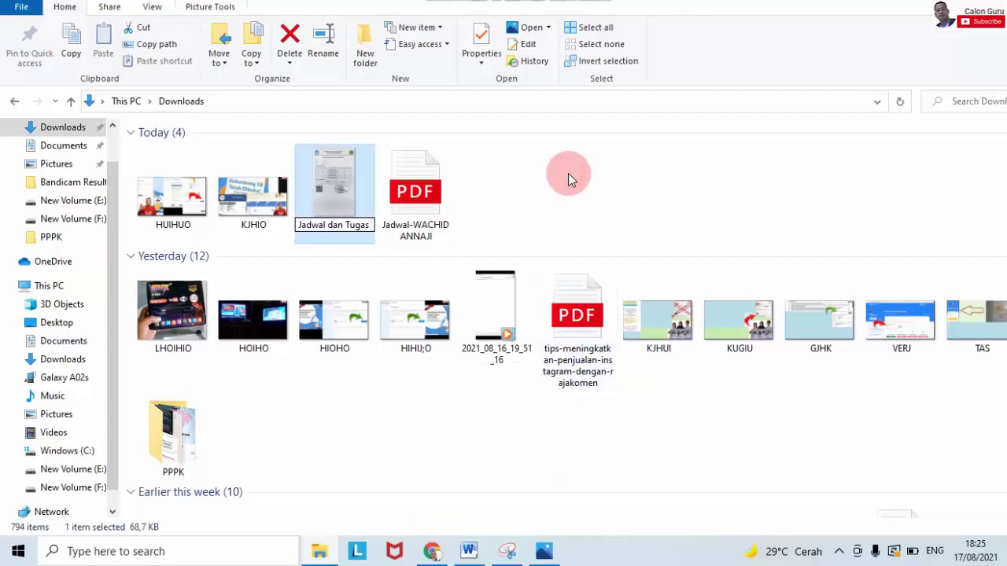
{"action": "left_click", "coordinate": [345, 201], "text": "ctrl"}
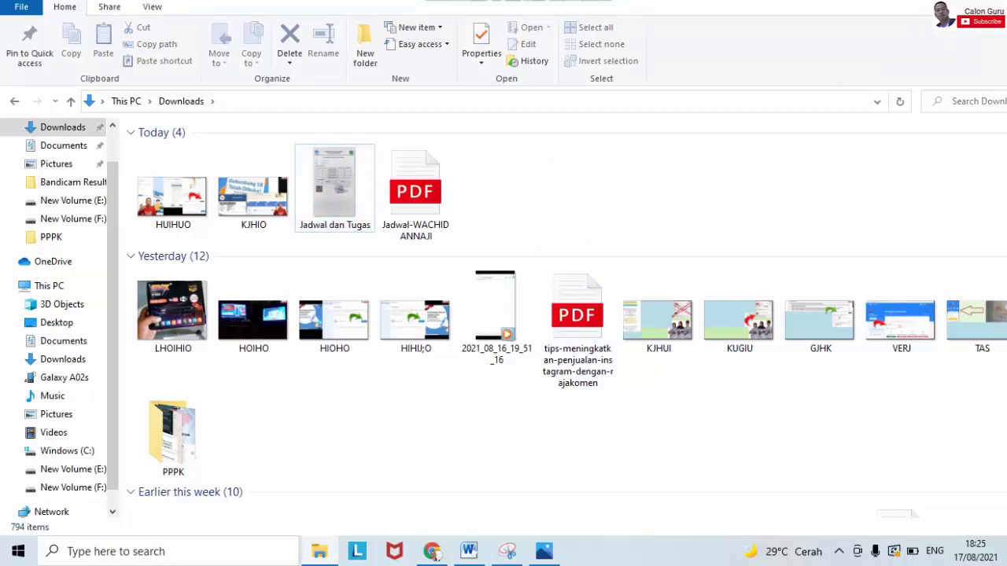
{"action": "left_click", "coordinate": [784, 198]}
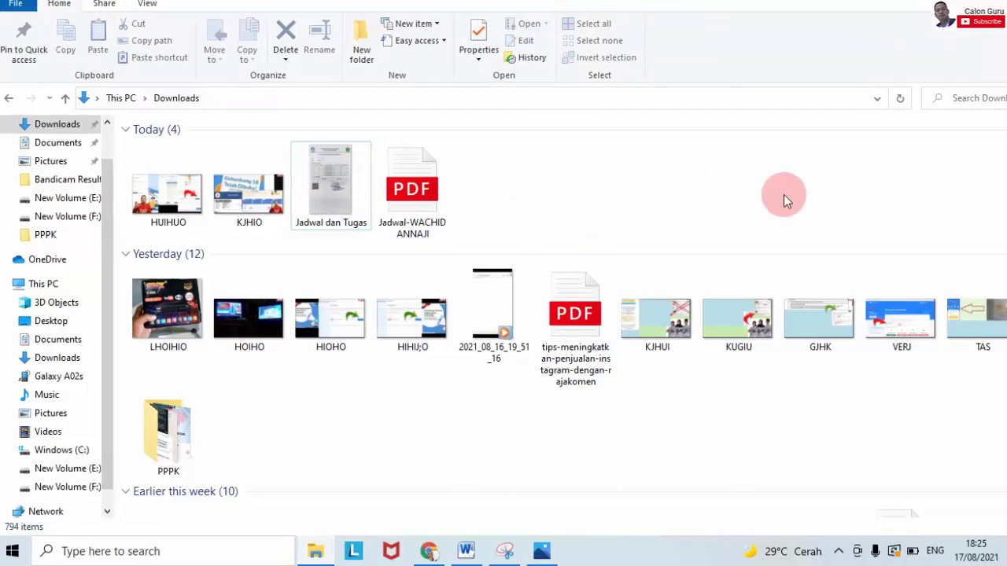
Open the Jadwal dan Tugas photo with Microsoft Office 2010, bring up its Resize settings and dismiss the activation notice
{"action": "left_click", "coordinate": [339, 198]}
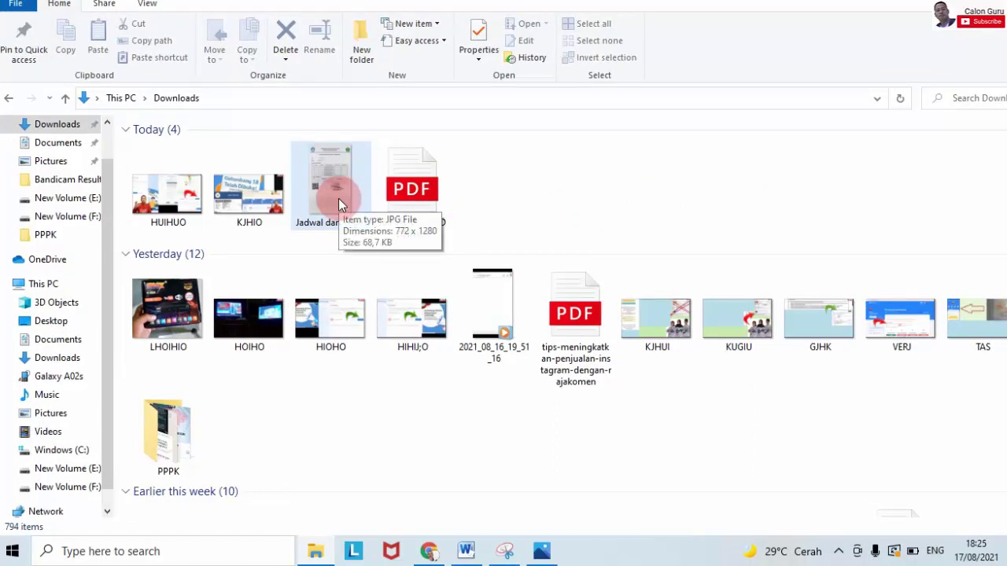
{"action": "right_click", "coordinate": [339, 198]}
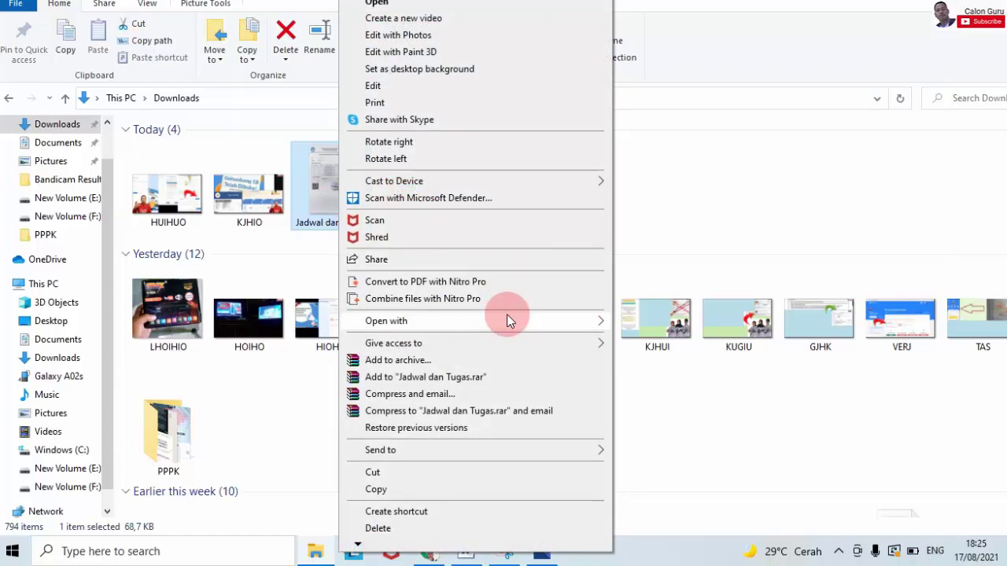
{"action": "mouse_move", "coordinate": [548, 317]}
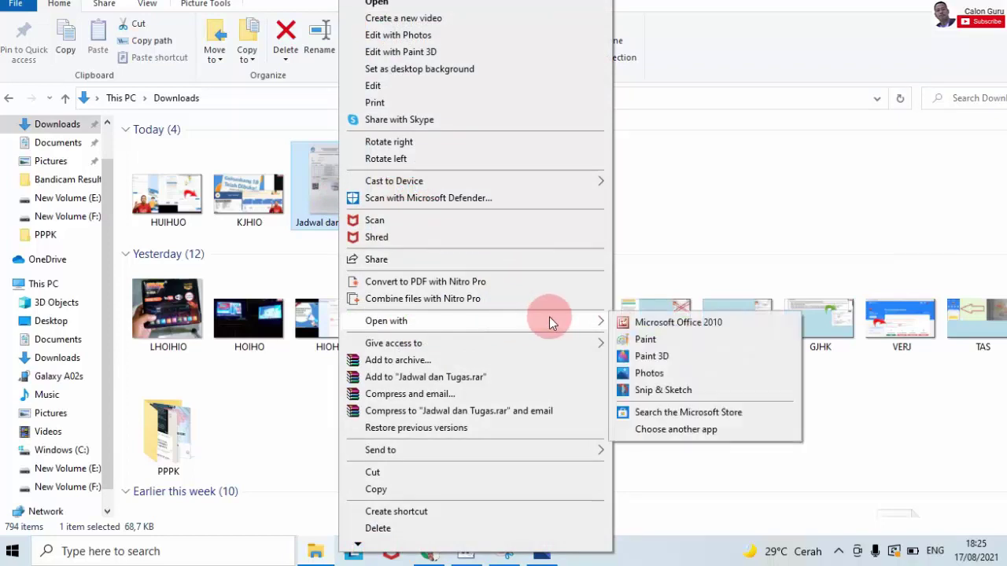
{"action": "left_click", "coordinate": [633, 325]}
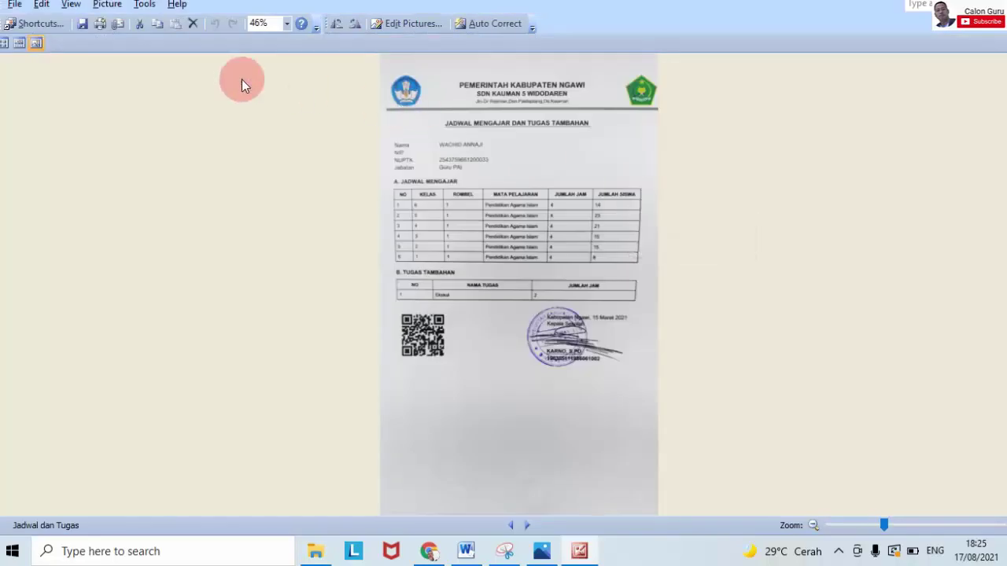
{"action": "left_click", "coordinate": [110, 6]}
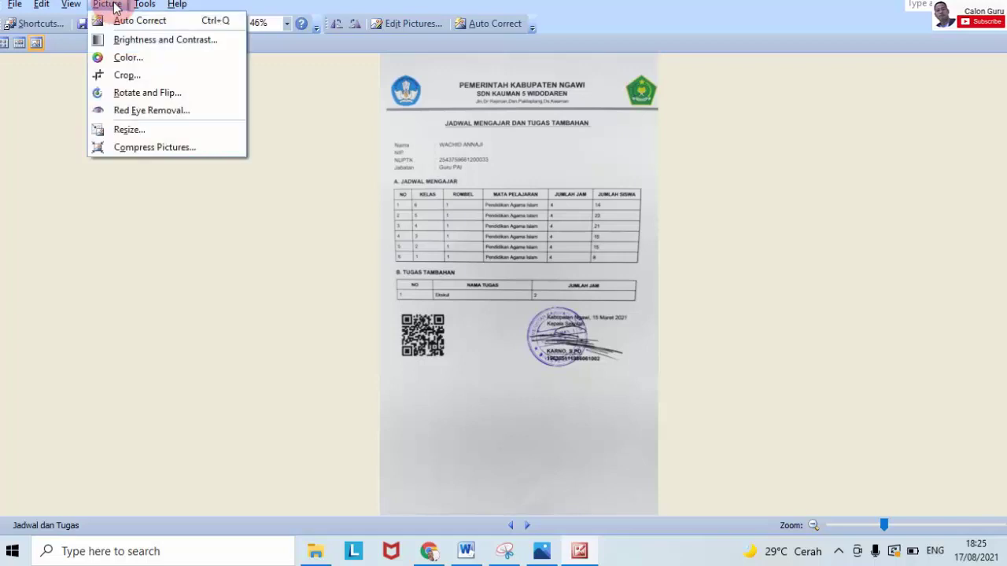
{"action": "left_click", "coordinate": [139, 130]}
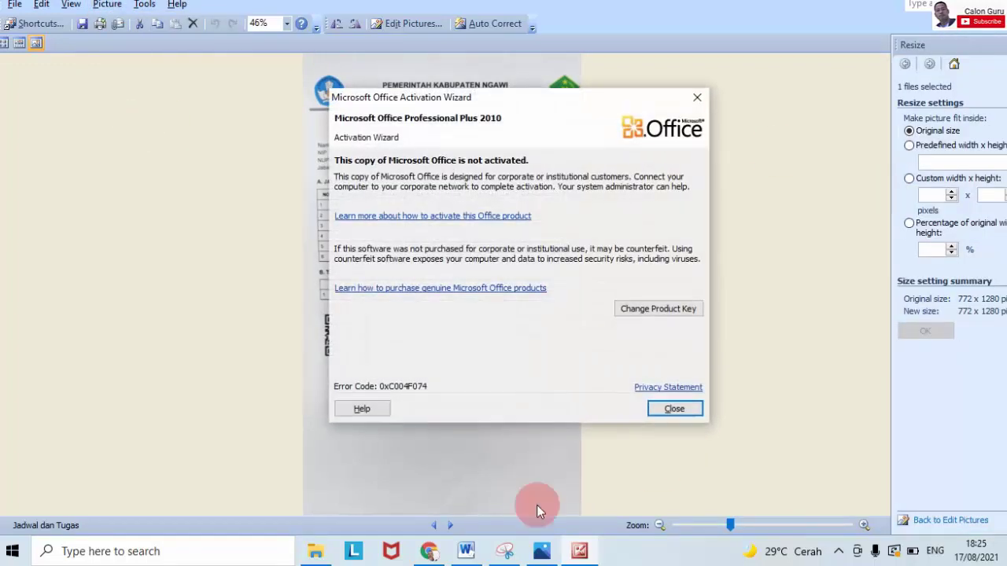
{"action": "left_click", "coordinate": [667, 410]}
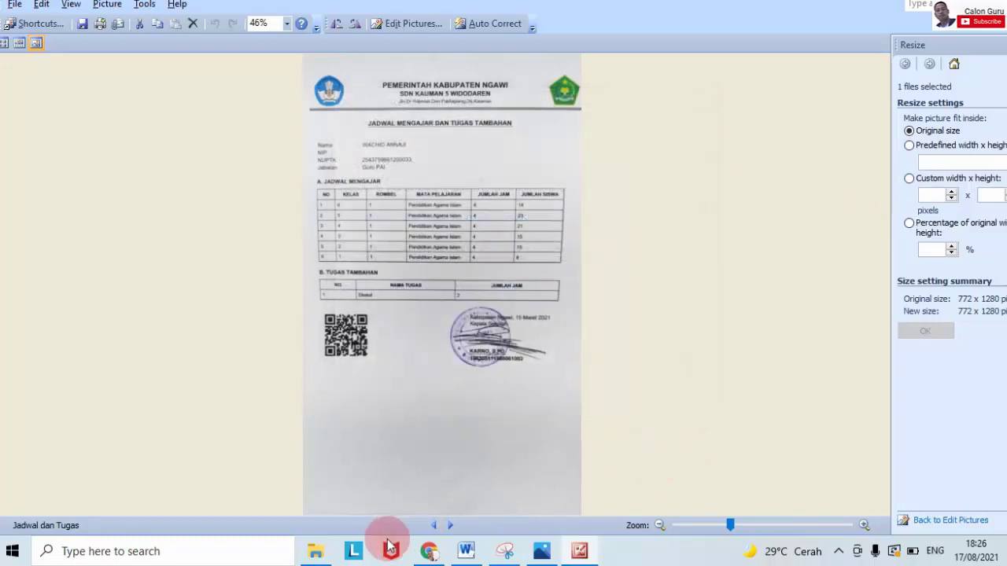
Switch to the Downloads folder in File Explorer and check the dimensions and file size of the Jadwal dan Tugas photo
{"action": "mouse_move", "coordinate": [322, 554]}
{"action": "left_click", "coordinate": [309, 458]}
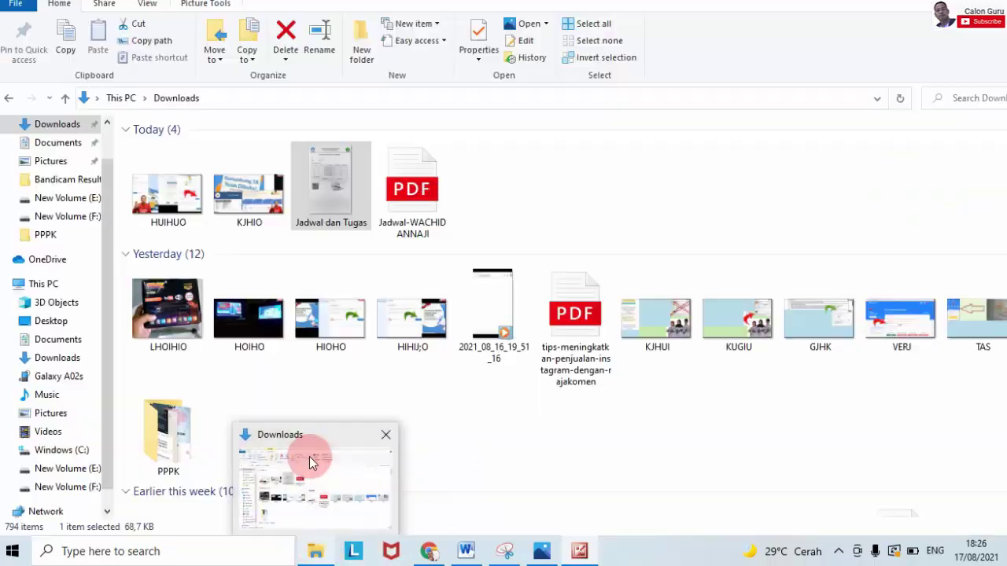
{"action": "left_click", "coordinate": [340, 158]}
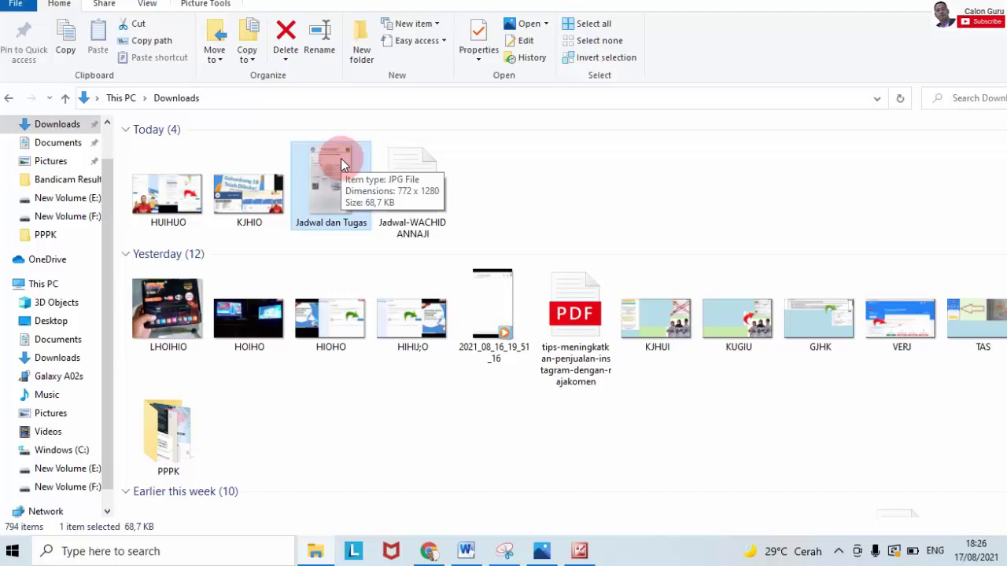
Switch back to Microsoft Office 2010 and resize the photo to 400% of its original width and height
{"action": "left_click", "coordinate": [582, 553]}
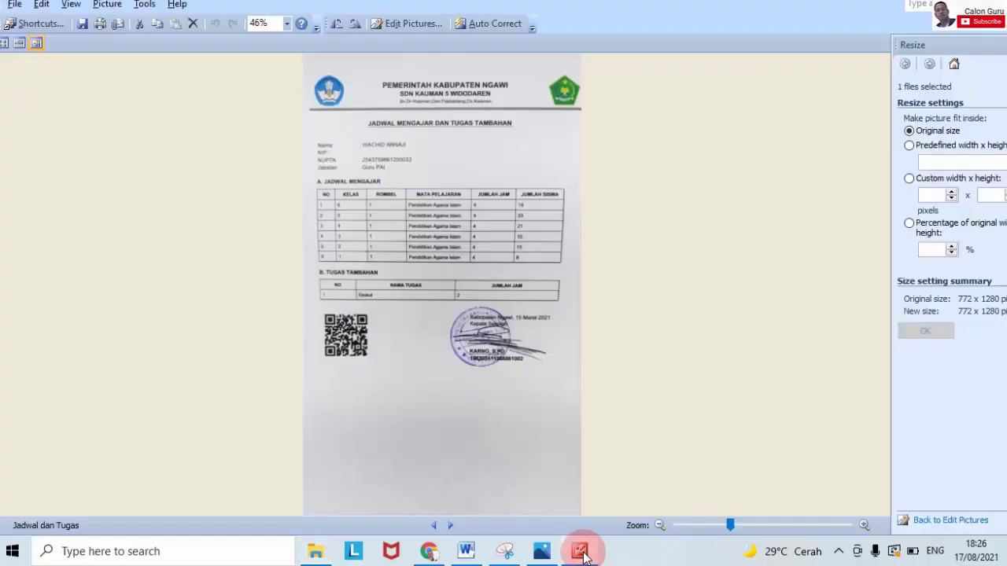
{"action": "left_click", "coordinate": [933, 250]}
{"action": "type", "text": "400"}
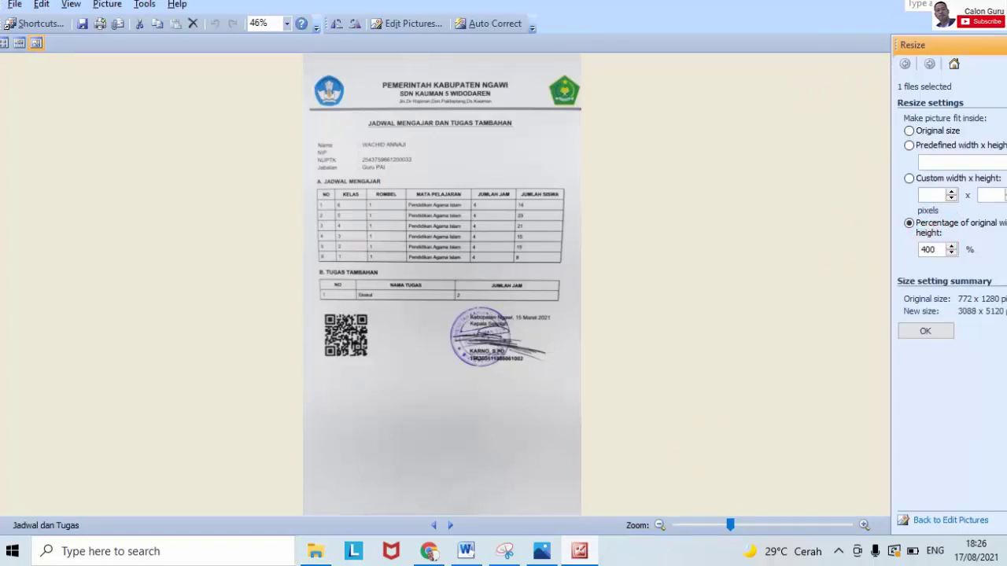
{"action": "left_click", "coordinate": [935, 333]}
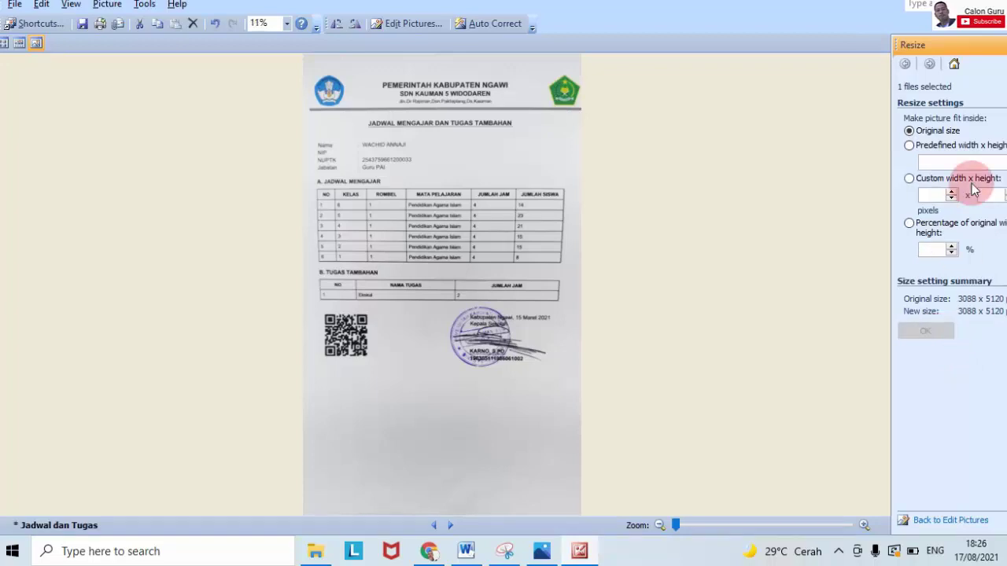
Export the enlarged photo to its original location as a JPEG under the file name Jadwal dan Tugas 400
{"action": "left_click", "coordinate": [1001, 44]}
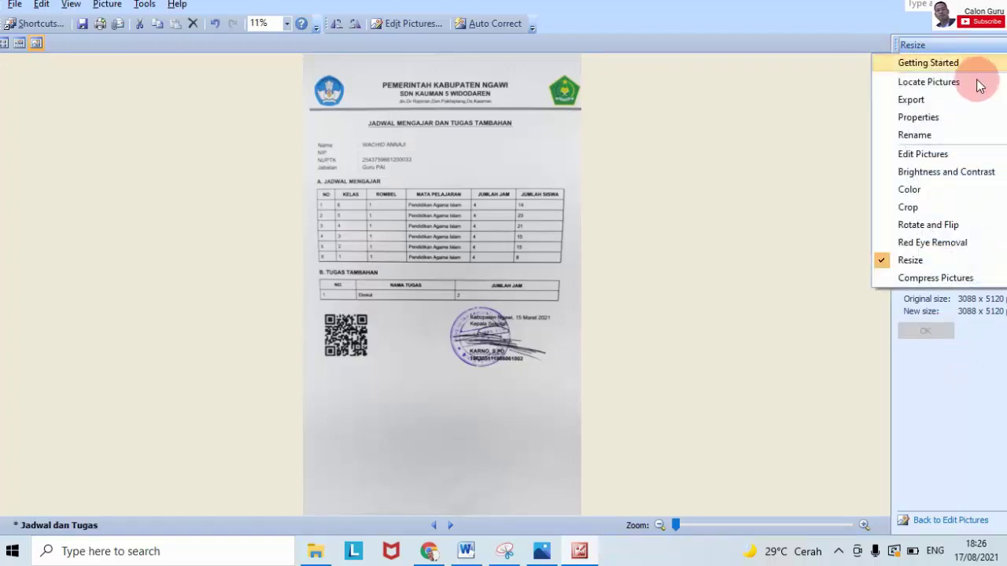
{"action": "left_click", "coordinate": [955, 102]}
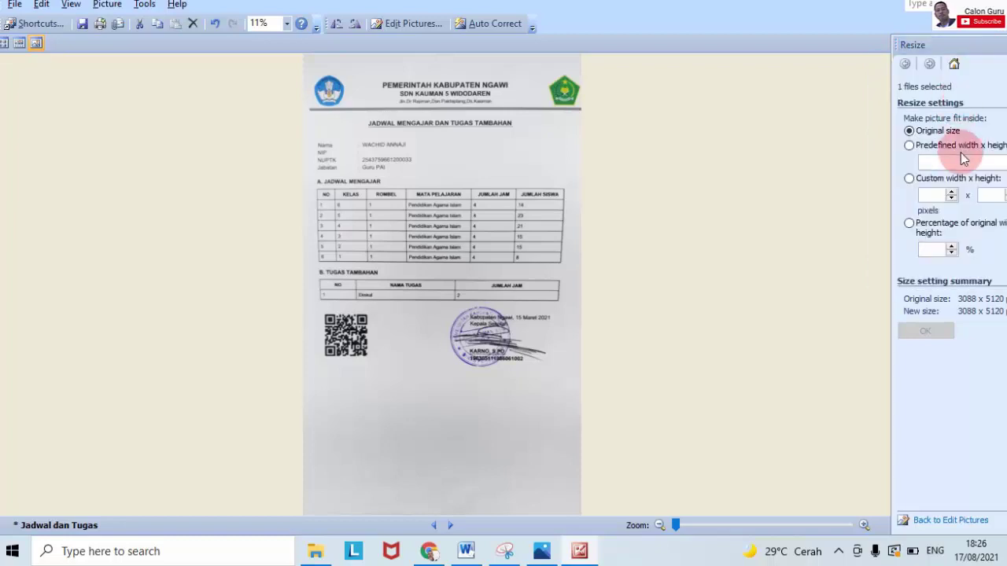
{"action": "left_click", "coordinate": [978, 208]}
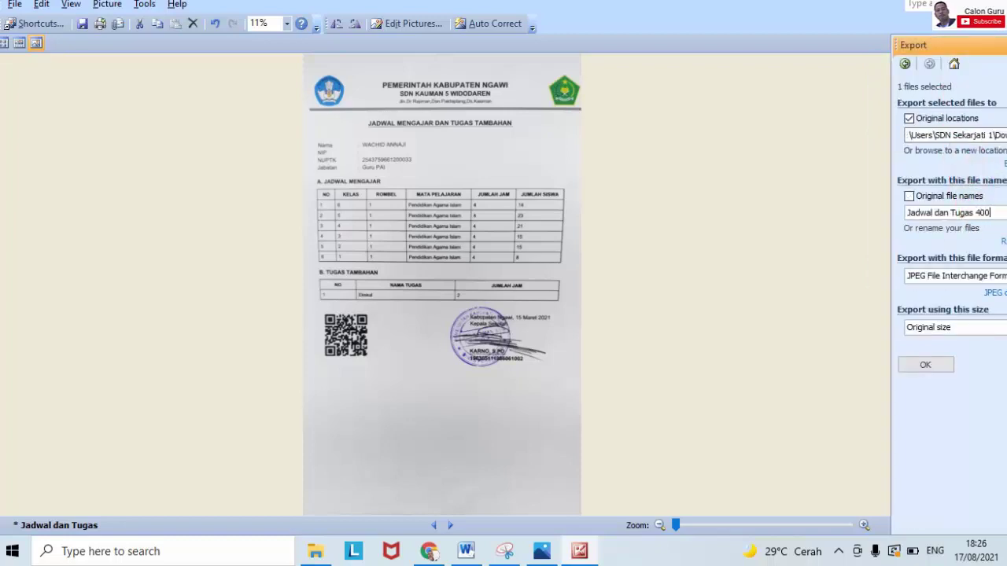
{"action": "left_click", "coordinate": [937, 365]}
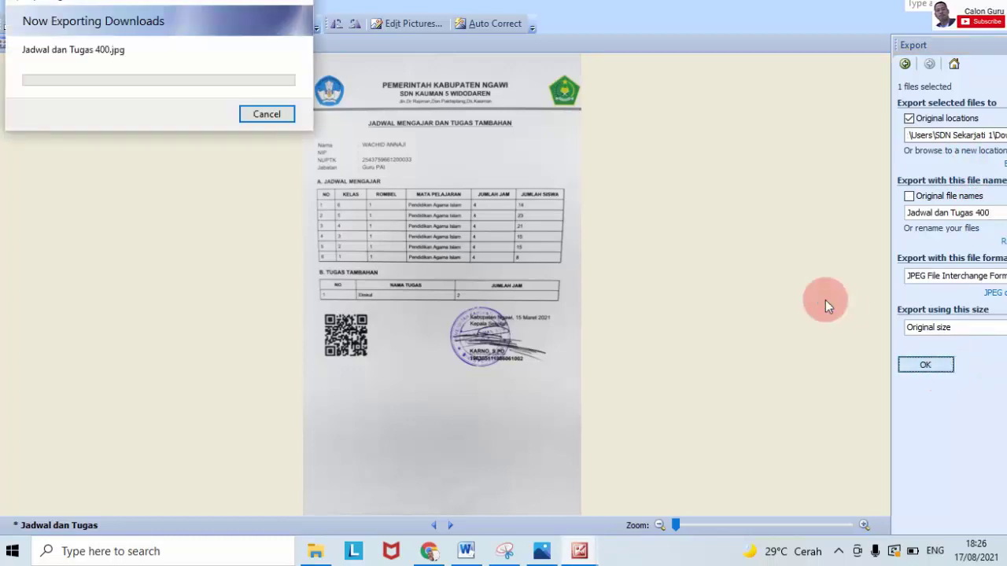
Switch to the Downloads folder in File Explorer and check the file size of the exported Jadwal dan Tugas 400 photo
{"action": "left_click", "coordinate": [316, 553]}
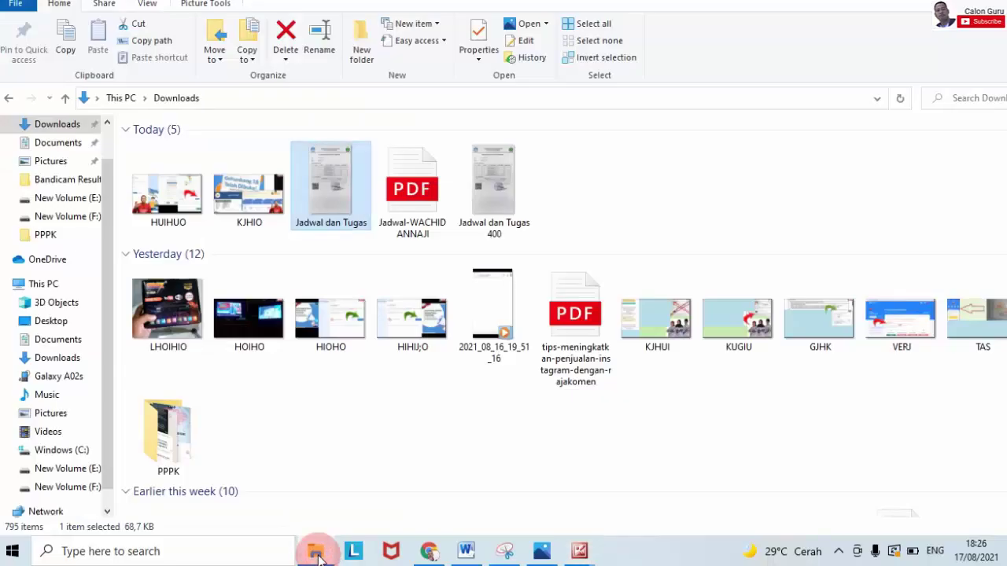
{"action": "left_click", "coordinate": [687, 151]}
{"action": "left_click", "coordinate": [720, 163]}
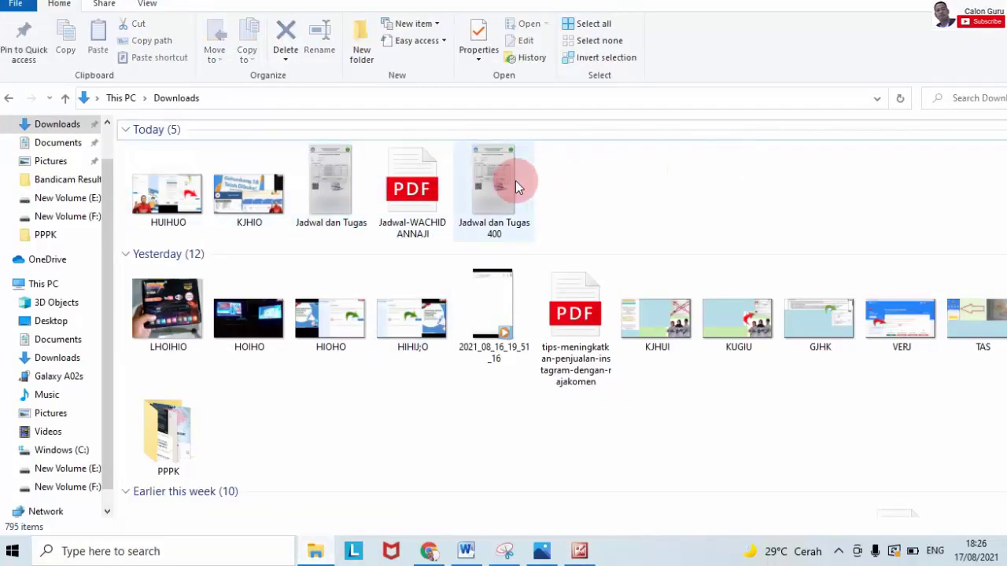
{"action": "mouse_move", "coordinate": [517, 186]}
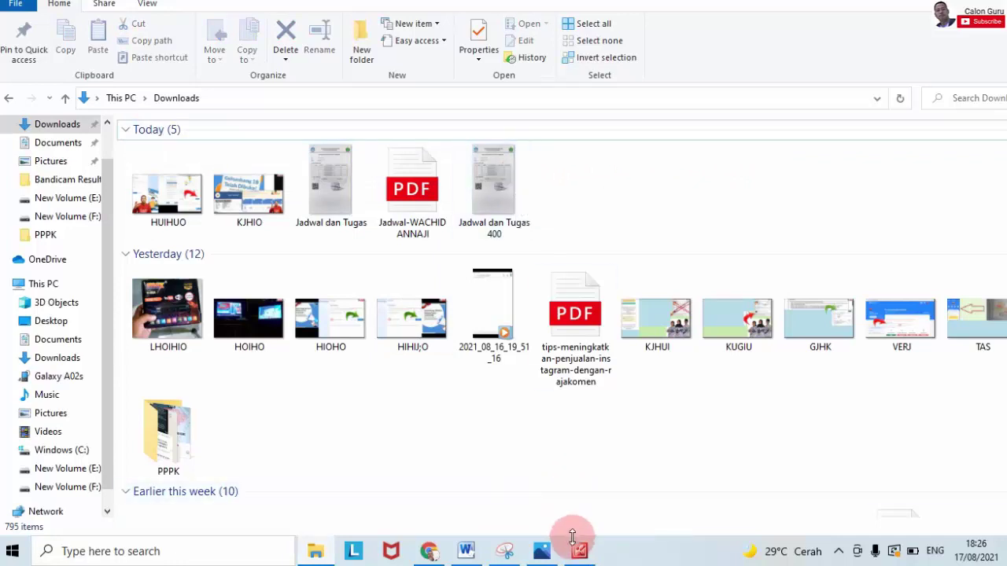
{"action": "mouse_move", "coordinate": [427, 546]}
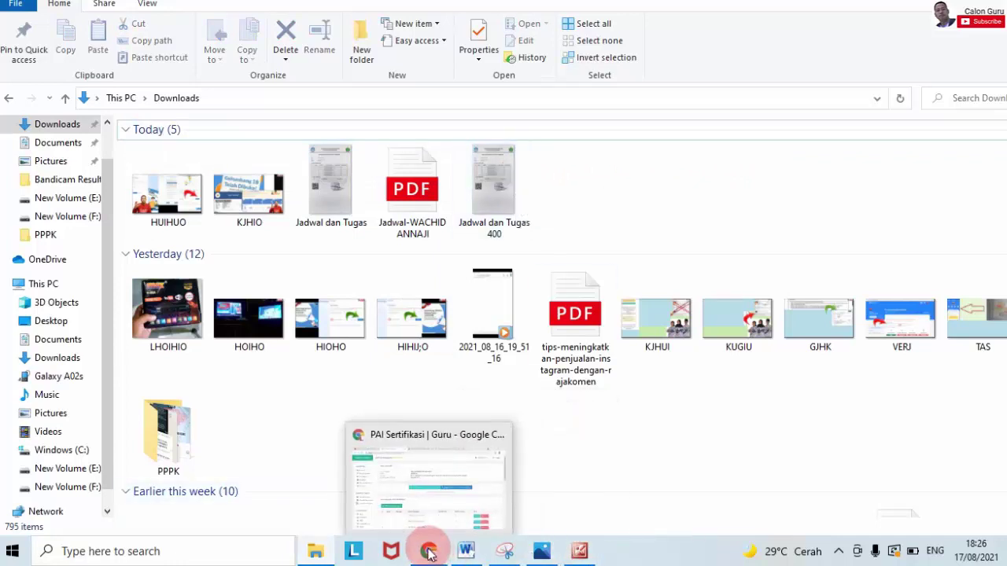
{"action": "mouse_move", "coordinate": [470, 455]}
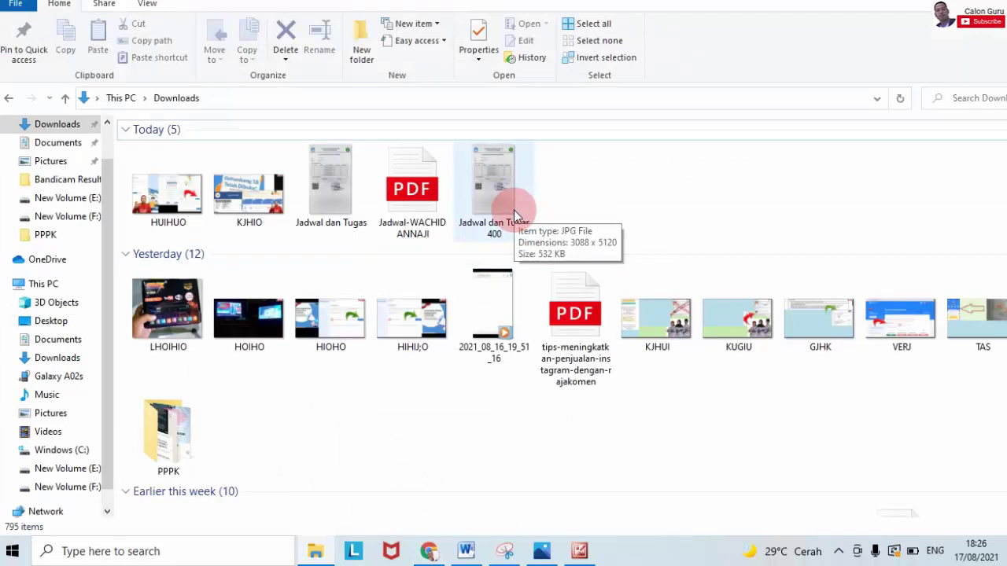
Delete the Jadwal dan Tugas 400 photo from the Downloads folder and close Microsoft Office 2010
{"action": "right_click", "coordinate": [503, 204]}
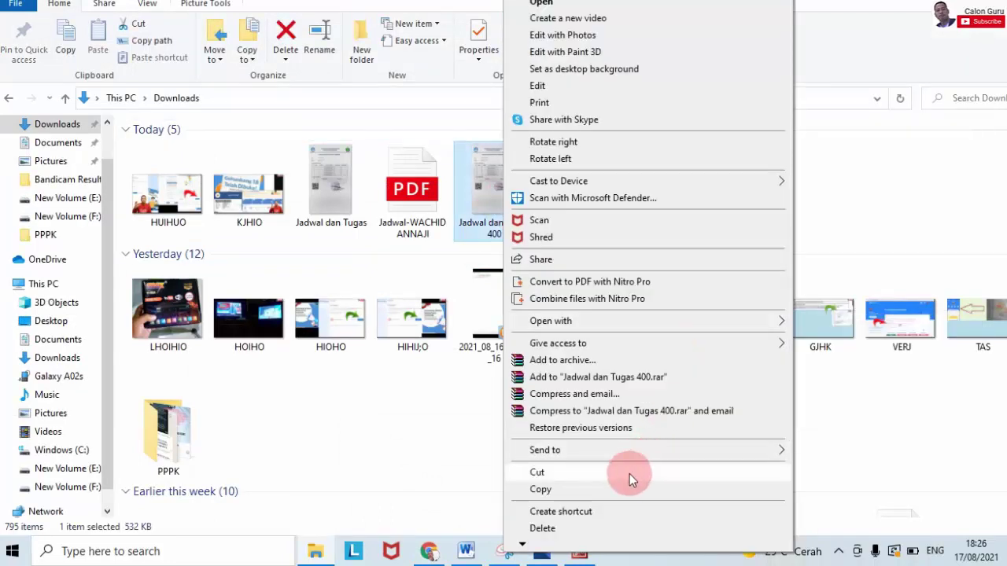
{"action": "left_click", "coordinate": [590, 531]}
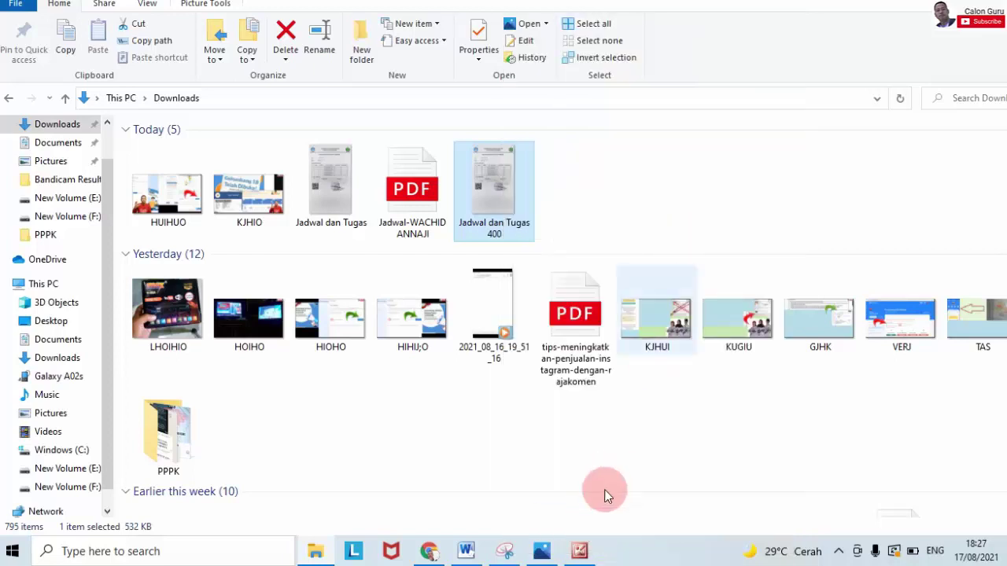
{"action": "mouse_move", "coordinate": [580, 554]}
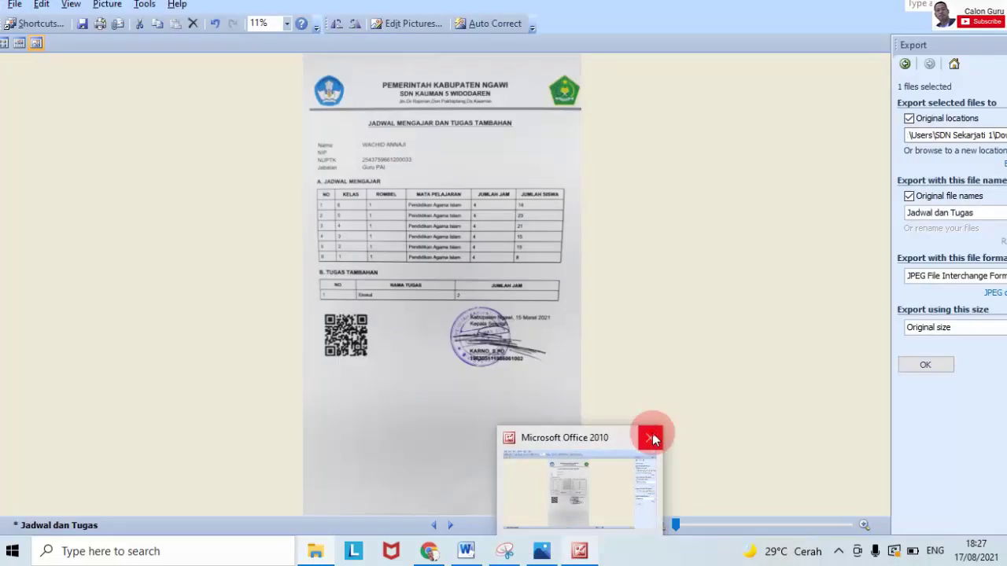
{"action": "left_click", "coordinate": [652, 437]}
{"action": "left_click", "coordinate": [588, 487]}
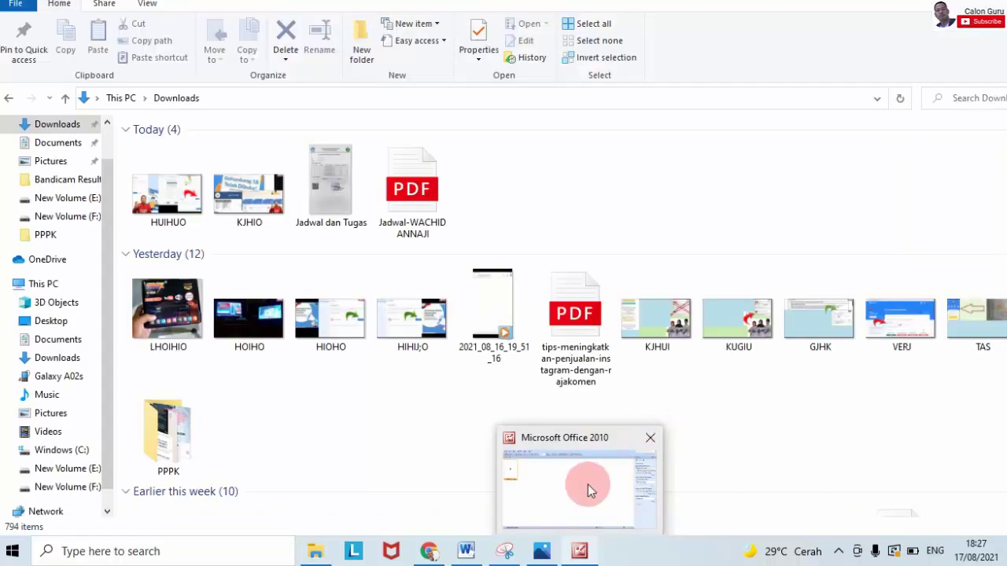
{"action": "left_click", "coordinate": [533, 305]}
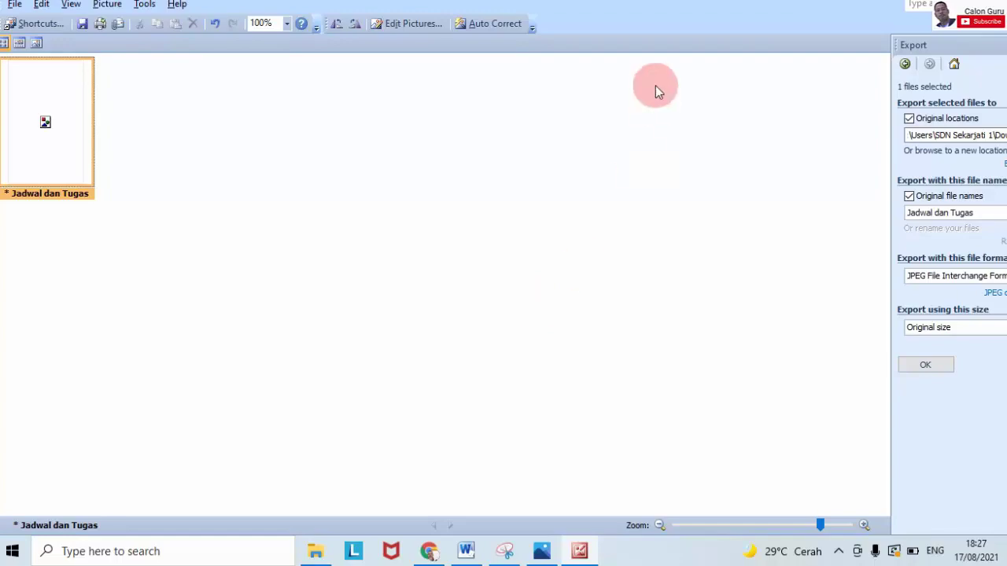
{"action": "left_click", "coordinate": [1006, 1]}
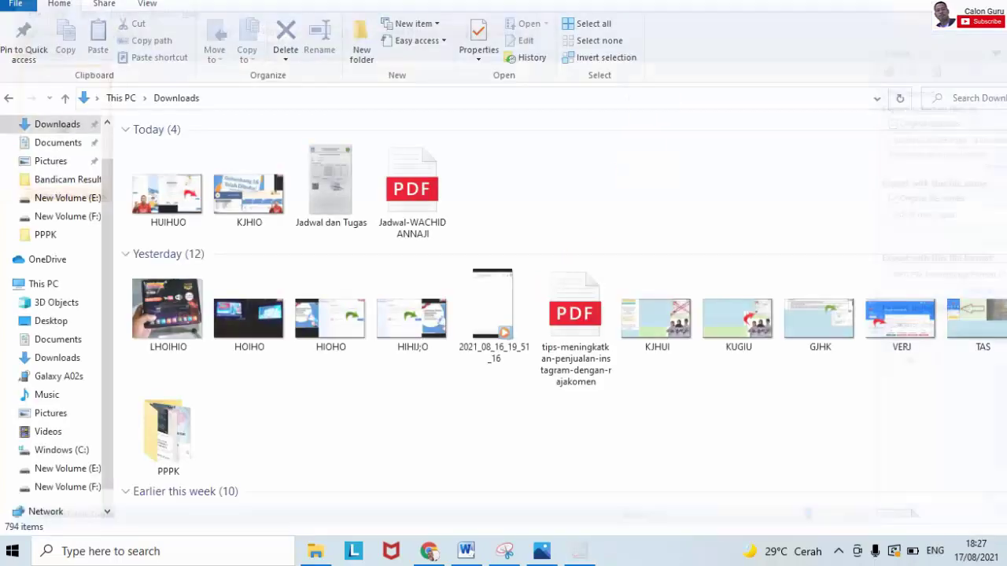
Reopen the original Jadwal dan Tugas photo with Microsoft Office 2010 and bring up its Resize settings, dismissing the activation notice
{"action": "left_click", "coordinate": [321, 189]}
{"action": "right_click", "coordinate": [321, 190]}
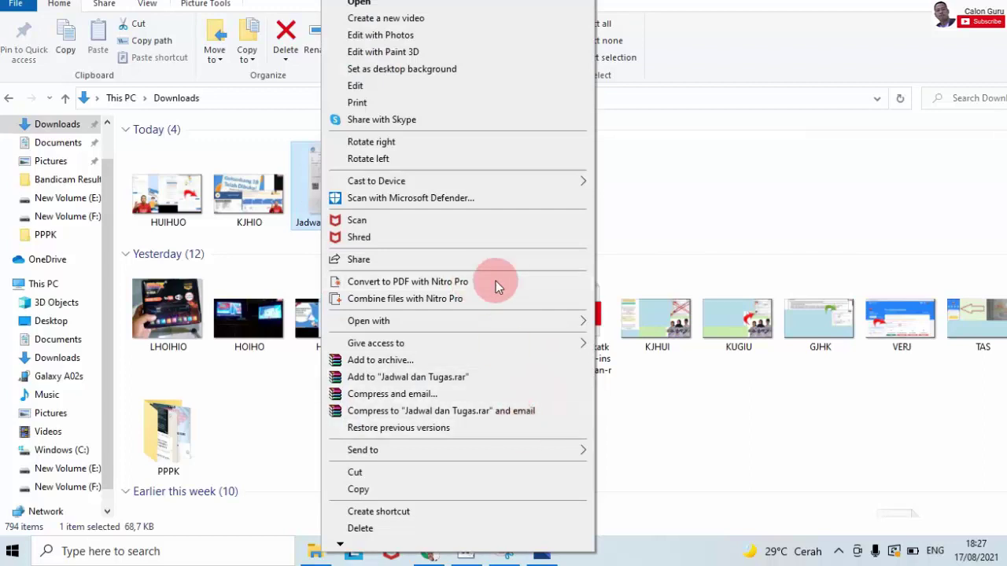
{"action": "mouse_move", "coordinate": [517, 319]}
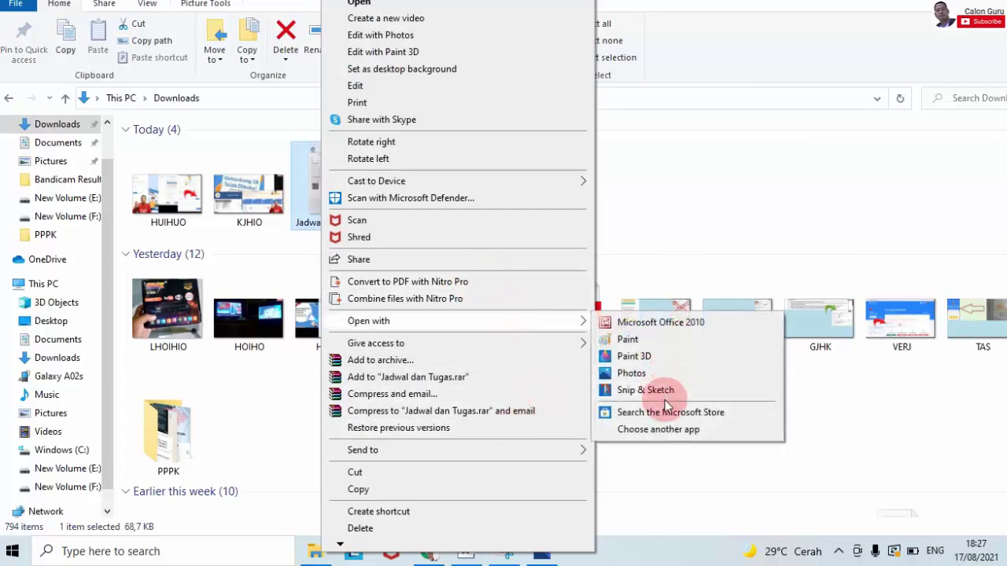
{"action": "left_click", "coordinate": [646, 318]}
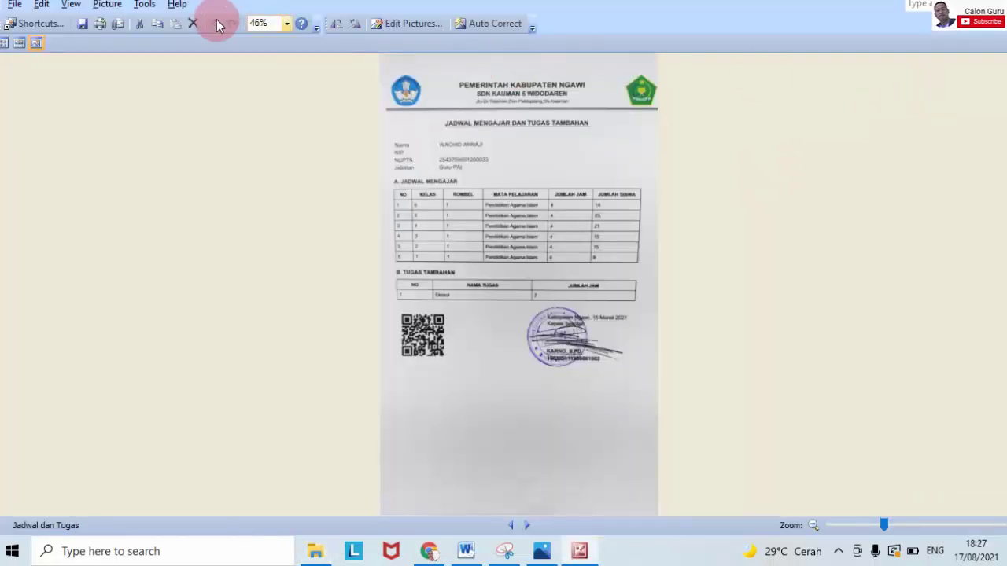
{"action": "left_click", "coordinate": [107, 4]}
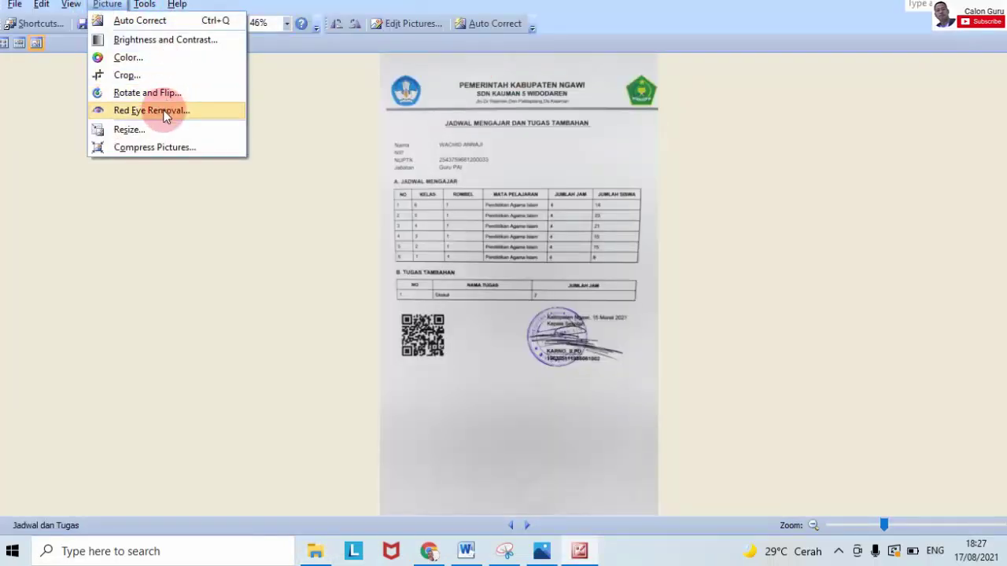
{"action": "left_click", "coordinate": [153, 129]}
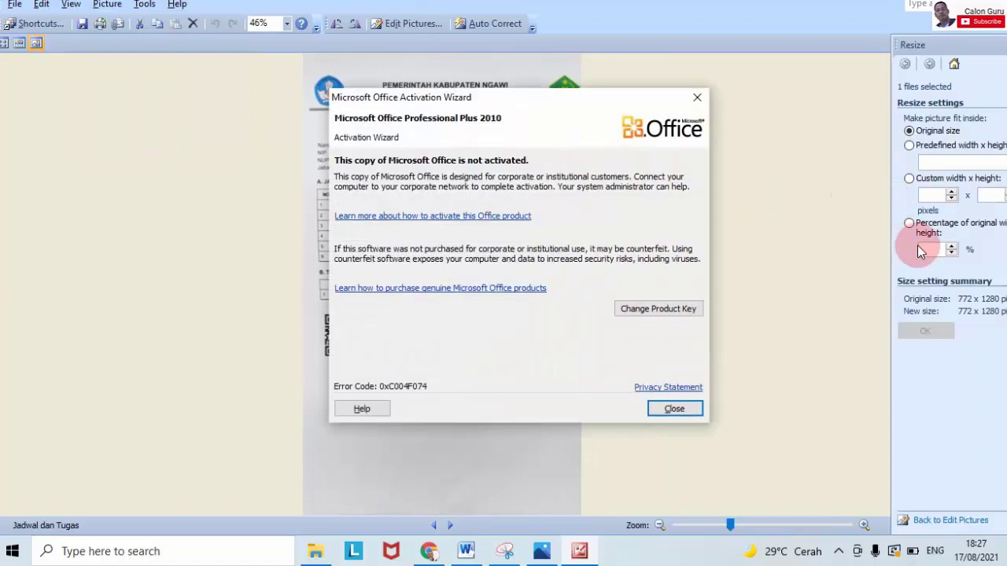
{"action": "left_click", "coordinate": [674, 409]}
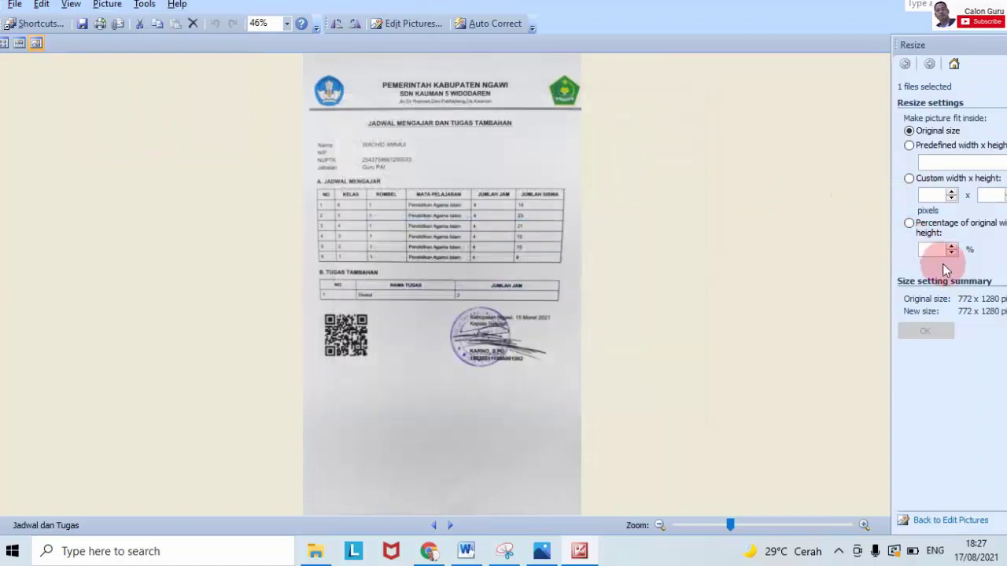
Resize the photo to 300% of its original width and height
{"action": "left_click", "coordinate": [935, 252]}
{"action": "type", "text": "300"}
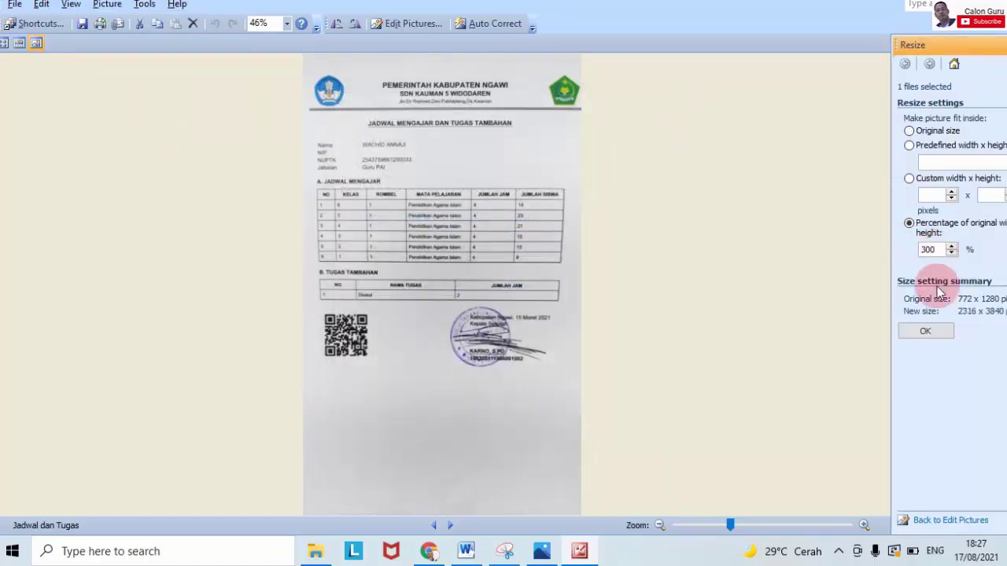
{"action": "left_click", "coordinate": [933, 332]}
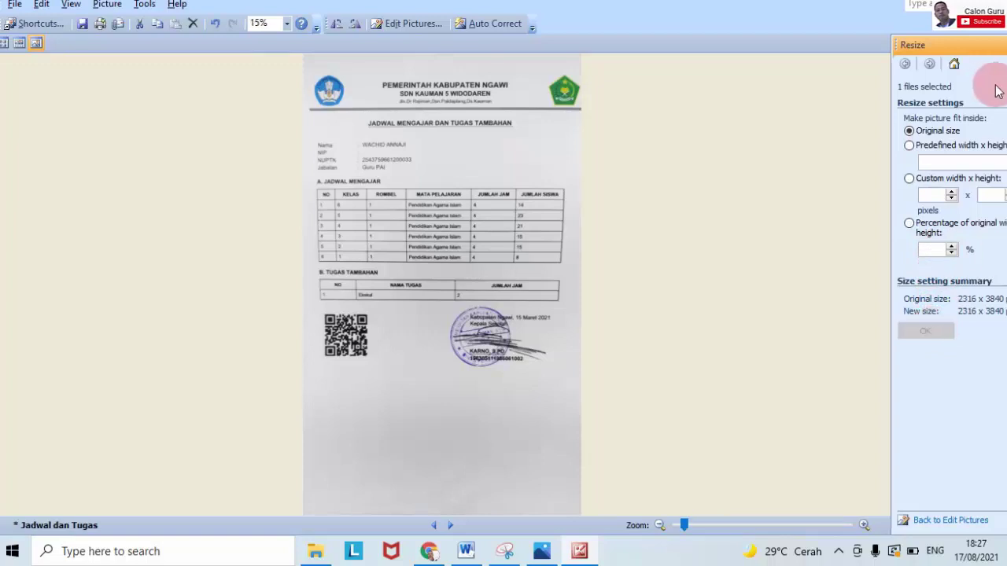
Export the resized photo to its original location as a JPEG under the file name Jadwal dan Tugas 300
{"action": "left_click", "coordinate": [998, 45]}
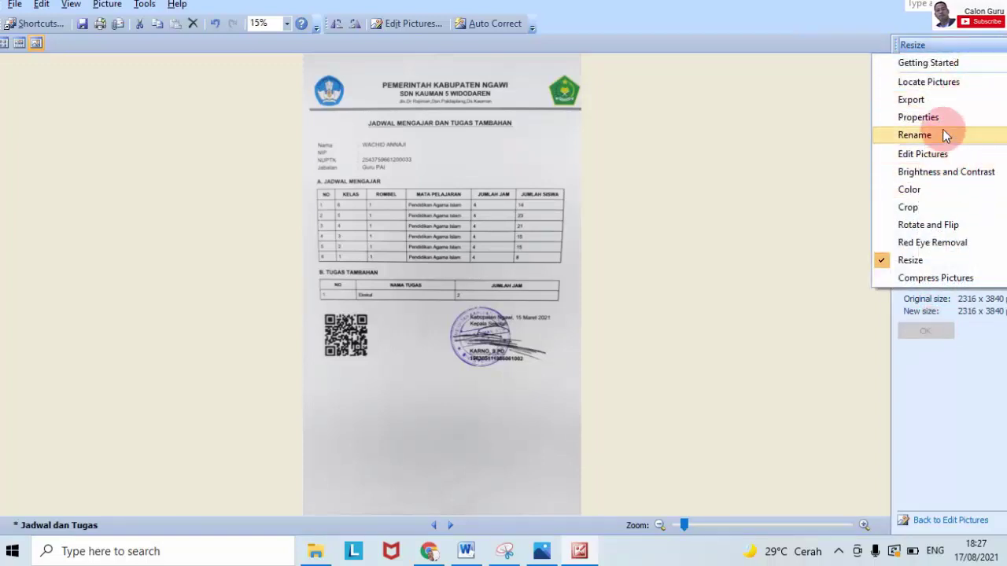
{"action": "left_click", "coordinate": [936, 100]}
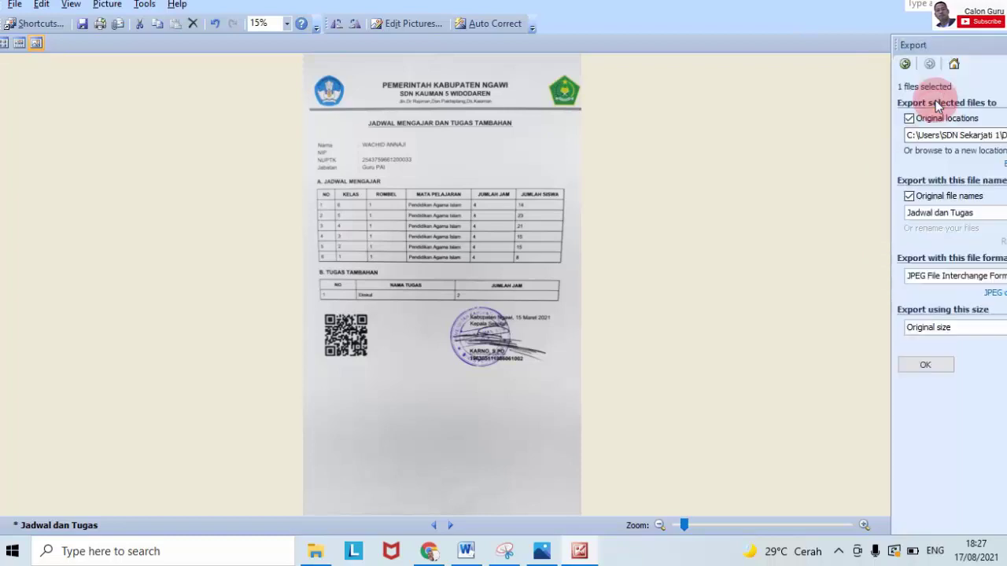
{"action": "left_click", "coordinate": [975, 210]}
{"action": "type", "text": "3"}
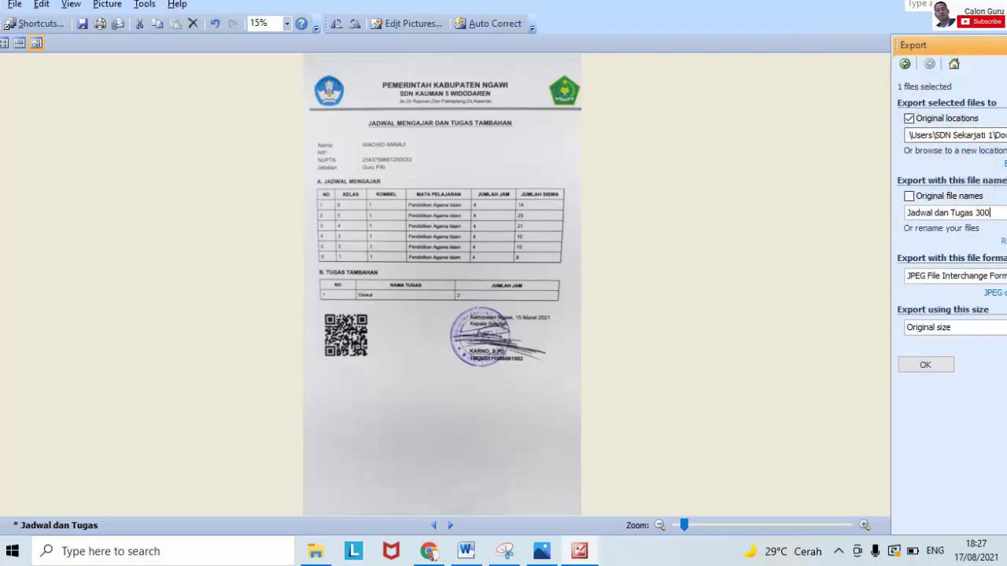
{"action": "type", "text": "00"}
{"action": "left_click", "coordinate": [938, 370]}
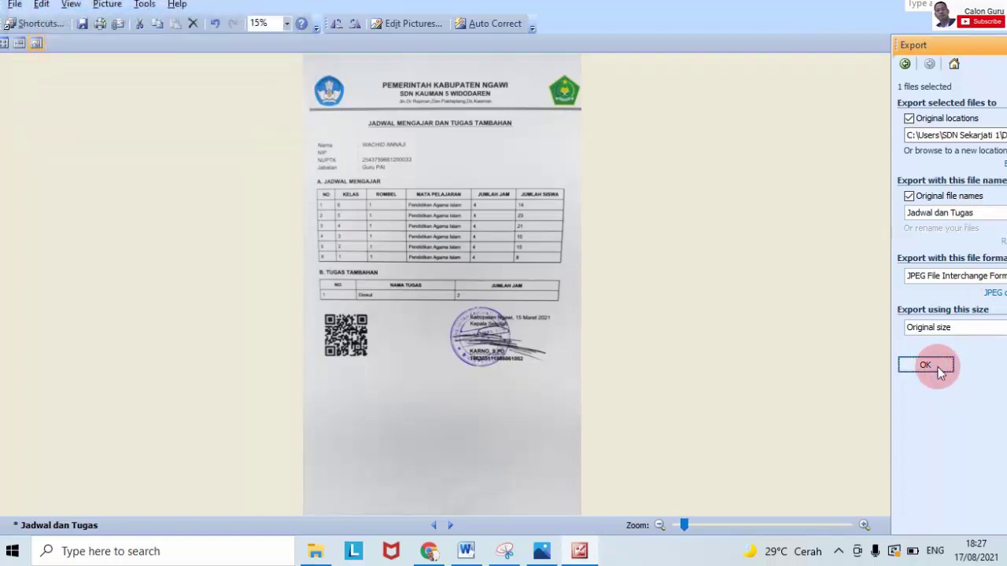
Switch to the Downloads folder in File Explorer and check the dimensions and file size of the Jadwal dan Tugas 300 photo
{"action": "left_click", "coordinate": [307, 552]}
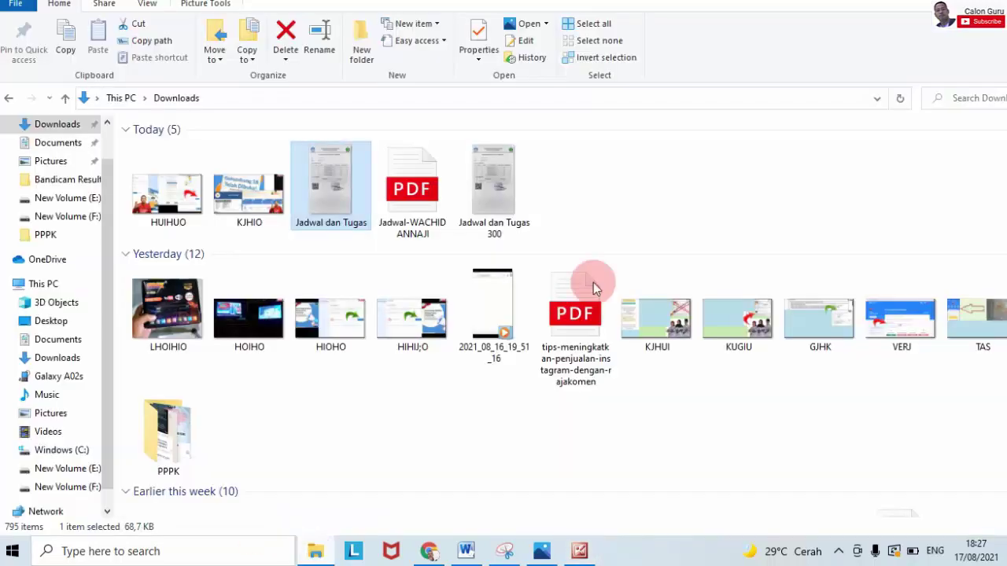
{"action": "left_click", "coordinate": [609, 222]}
{"action": "left_click", "coordinate": [513, 187]}
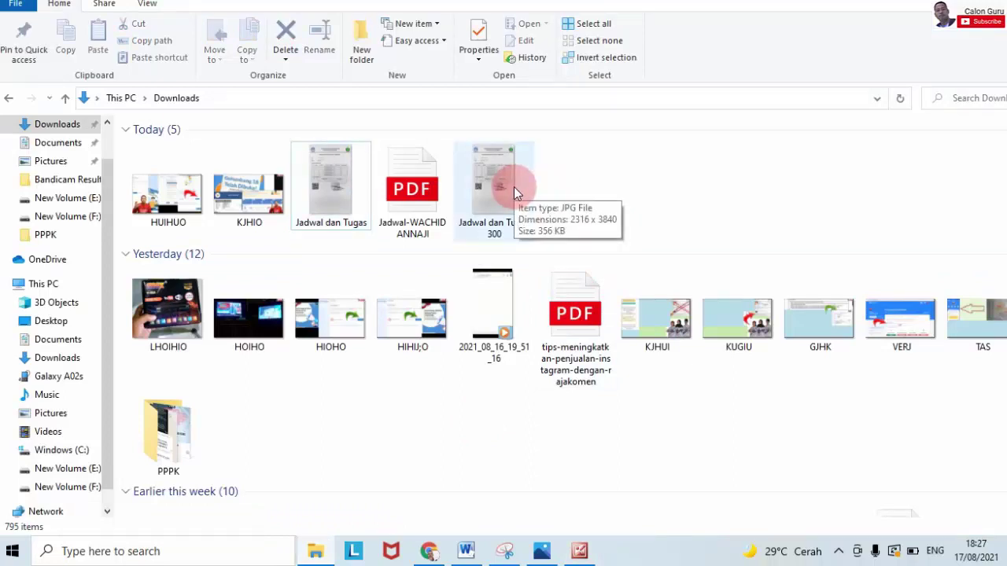
{"action": "left_click", "coordinate": [665, 195]}
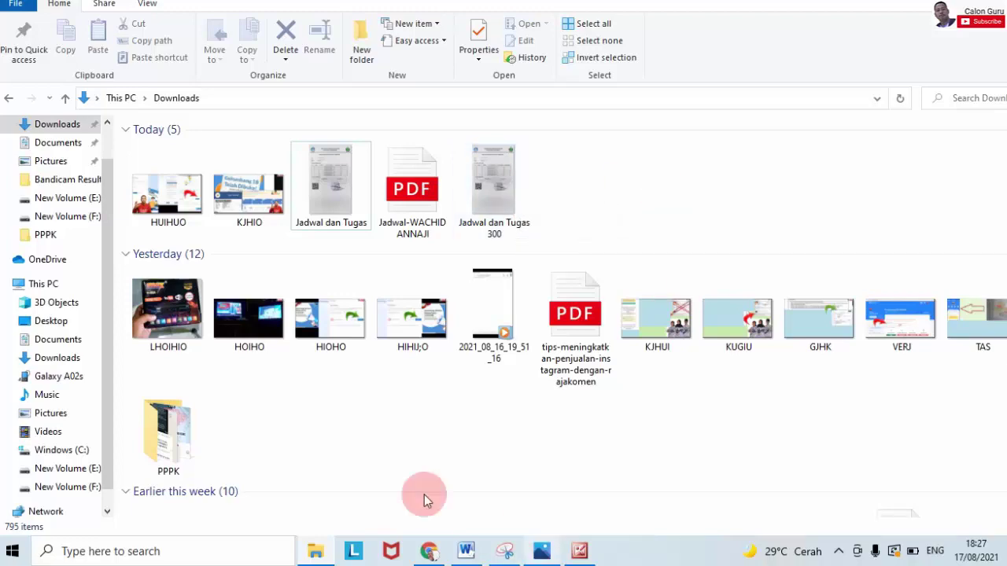
Switch to SIAGA Pendis in Chrome and upload the Jadwal dan Tugas 300 photo from Downloads as the schedule and additional duties file
{"action": "left_click", "coordinate": [429, 551]}
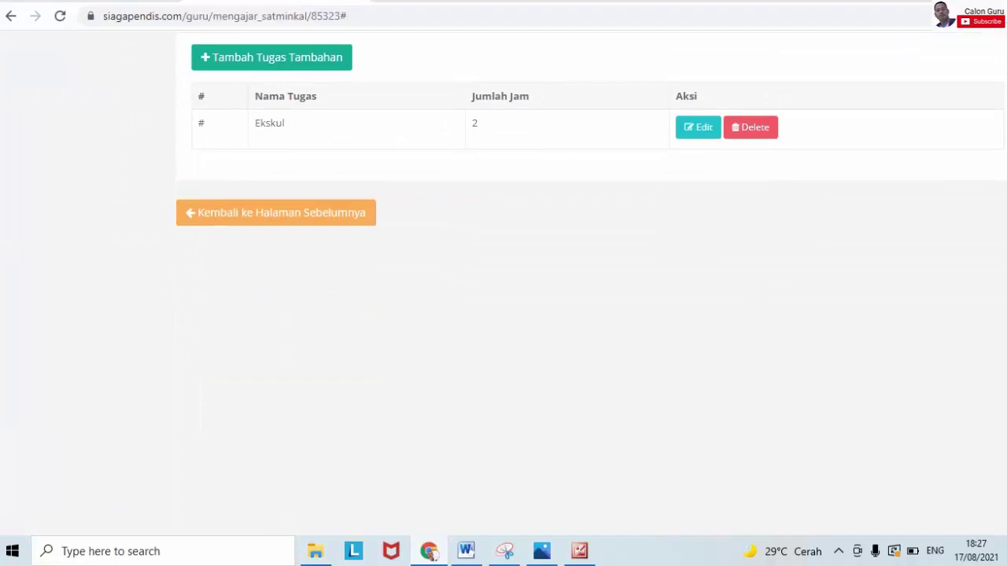
{"action": "scroll", "coordinate": [591, 284], "scroll_direction": "up", "scroll_amount": 10}
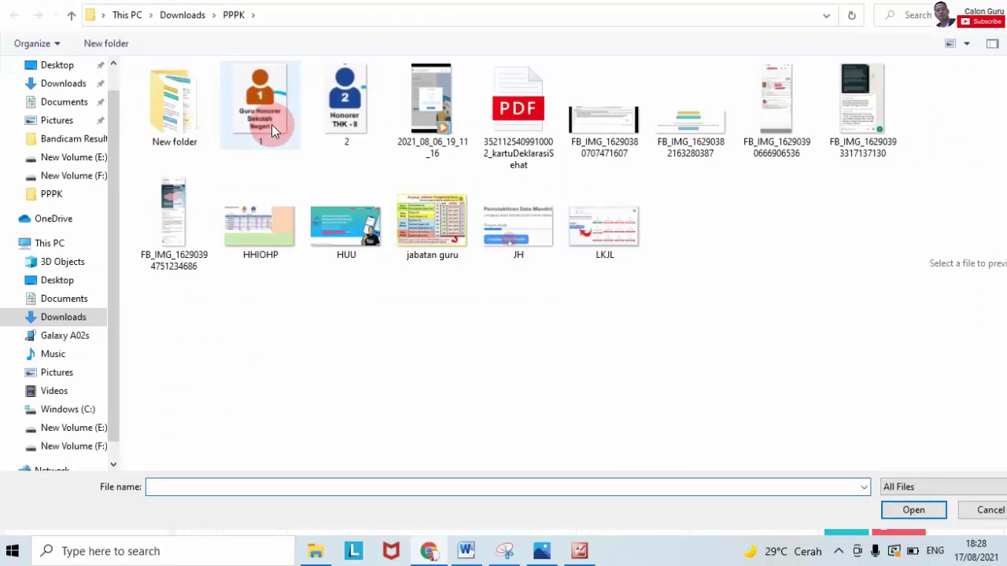
{"action": "left_click", "coordinate": [78, 86]}
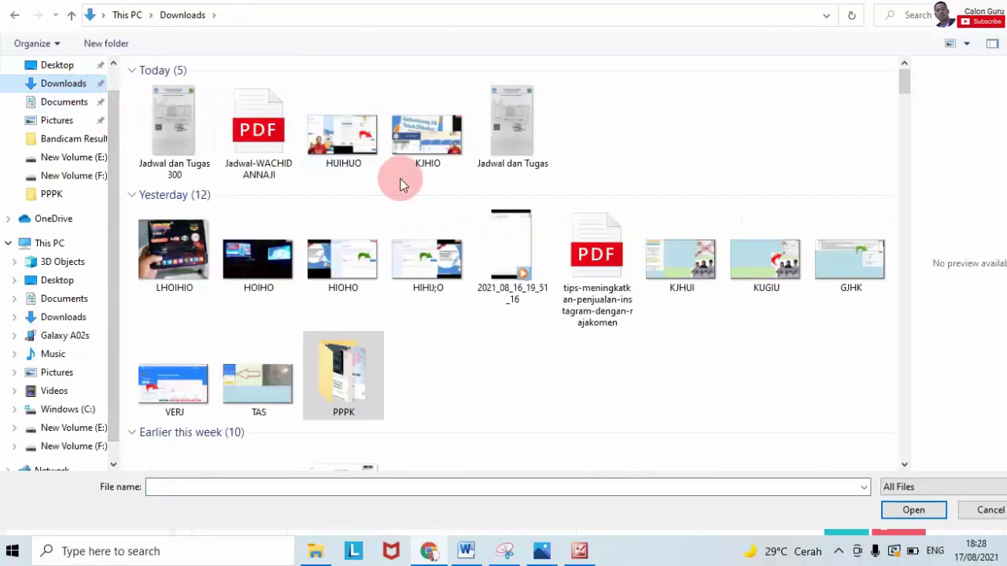
{"action": "left_click", "coordinate": [192, 128]}
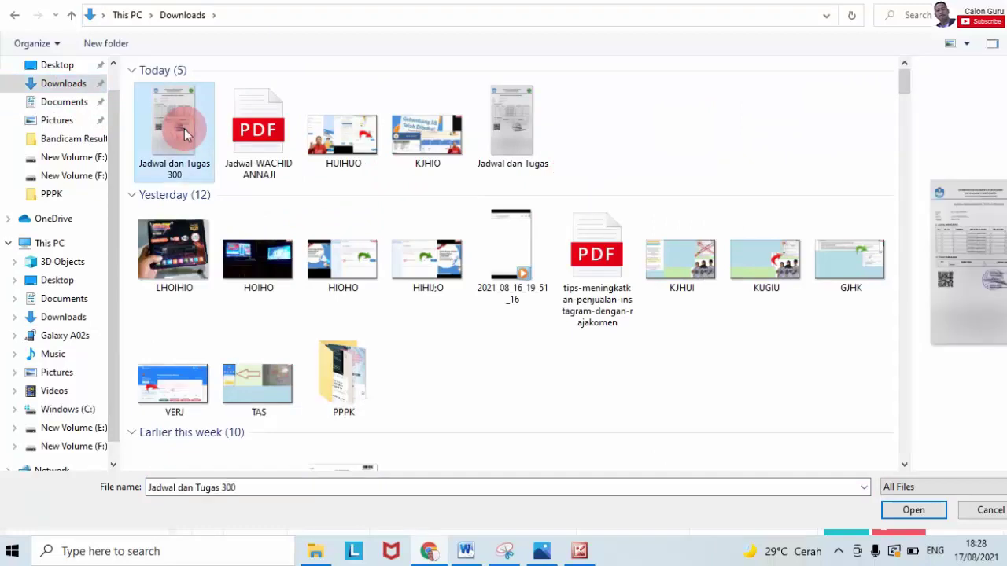
{"action": "left_click", "coordinate": [938, 511]}
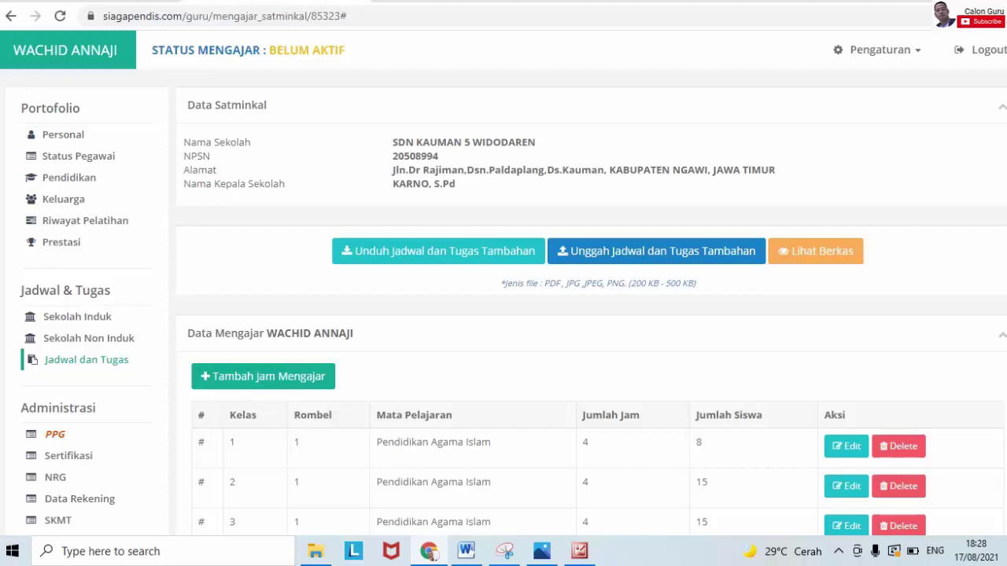
View the uploaded schedule file, and return to the satminkal page to review the teaching hours and additional duties entries
{"action": "left_click", "coordinate": [841, 252]}
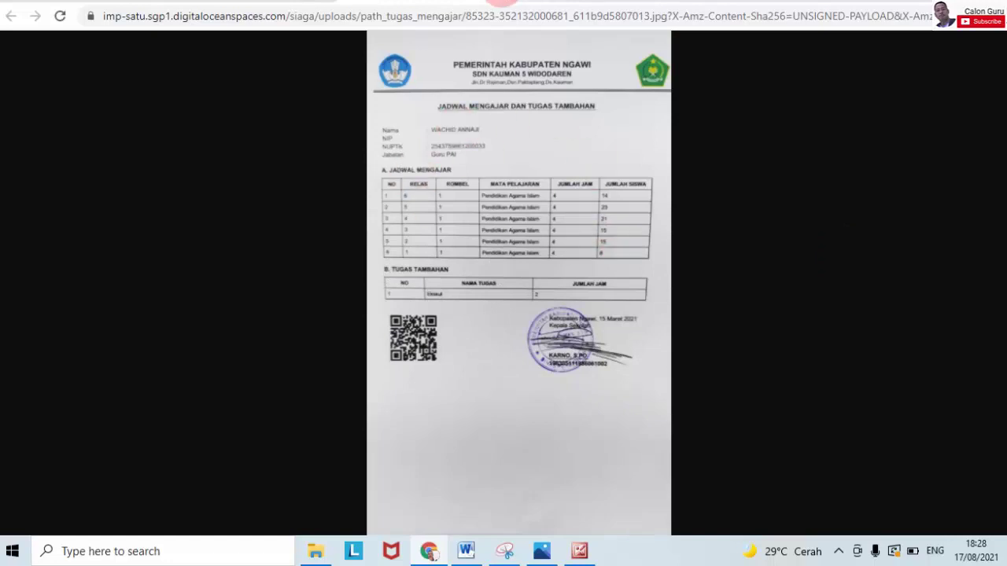
{"action": "key", "text": "alt+Left"}
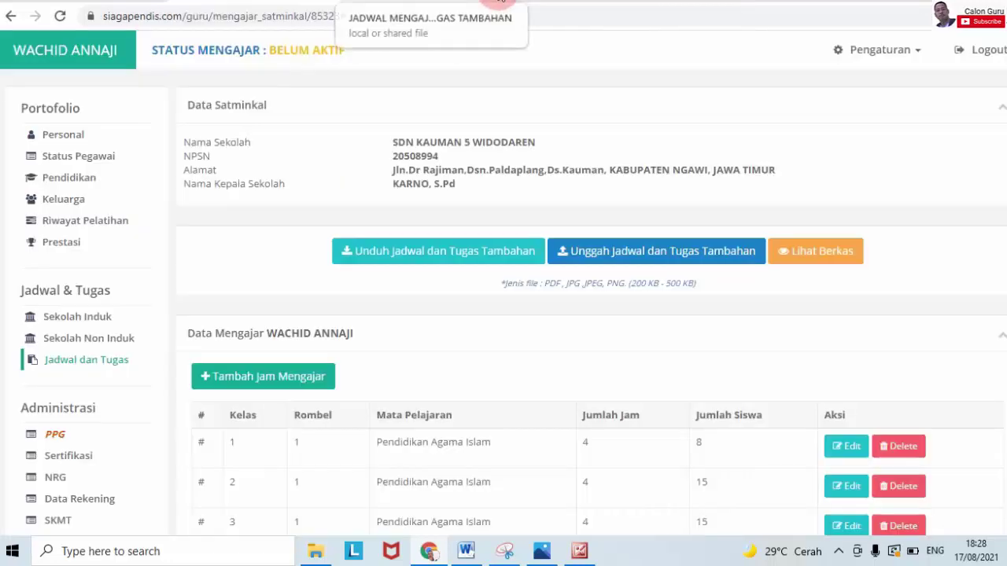
{"action": "scroll", "coordinate": [504, 284], "scroll_direction": "down", "scroll_amount": 5}
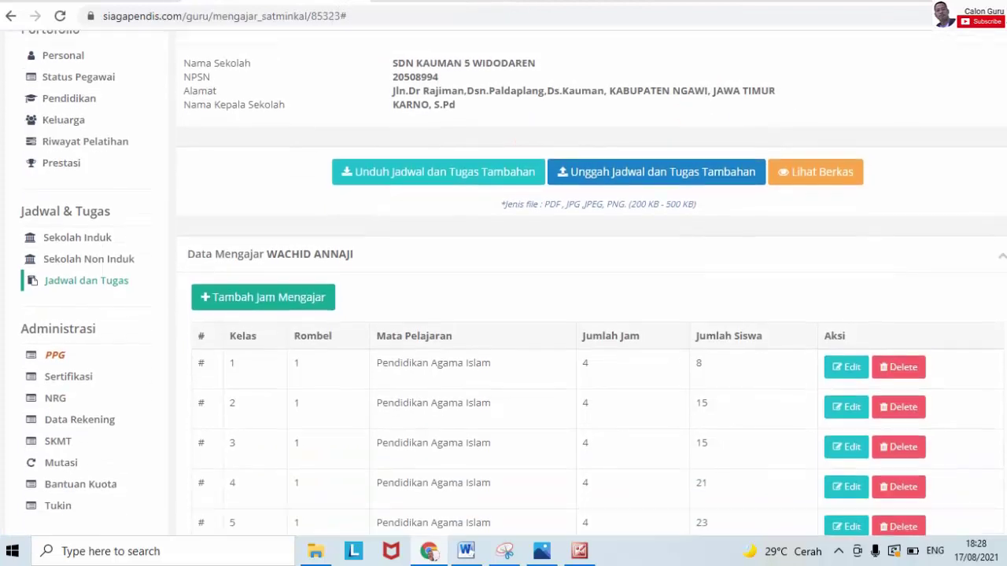
{"action": "scroll", "coordinate": [504, 284], "scroll_direction": "up", "scroll_amount": 1}
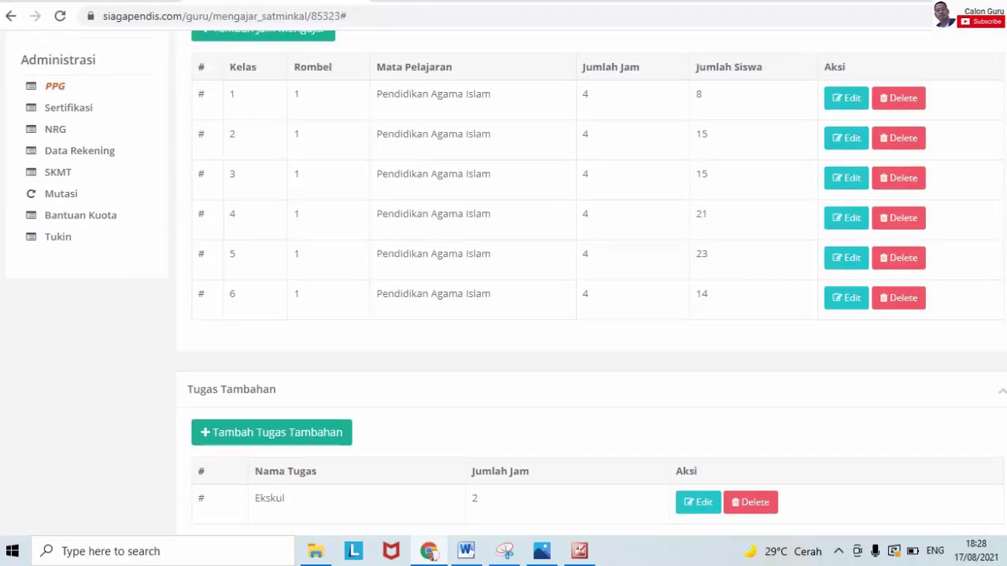
{"action": "scroll", "coordinate": [503, 284], "scroll_direction": "down", "scroll_amount": 2}
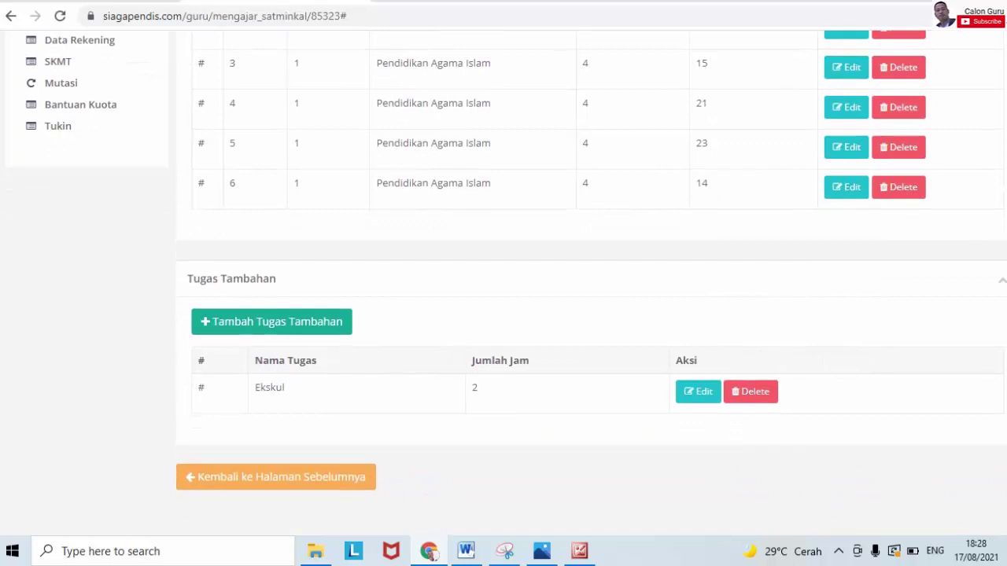
{"action": "scroll", "coordinate": [504, 283], "scroll_direction": "down", "scroll_amount": 2}
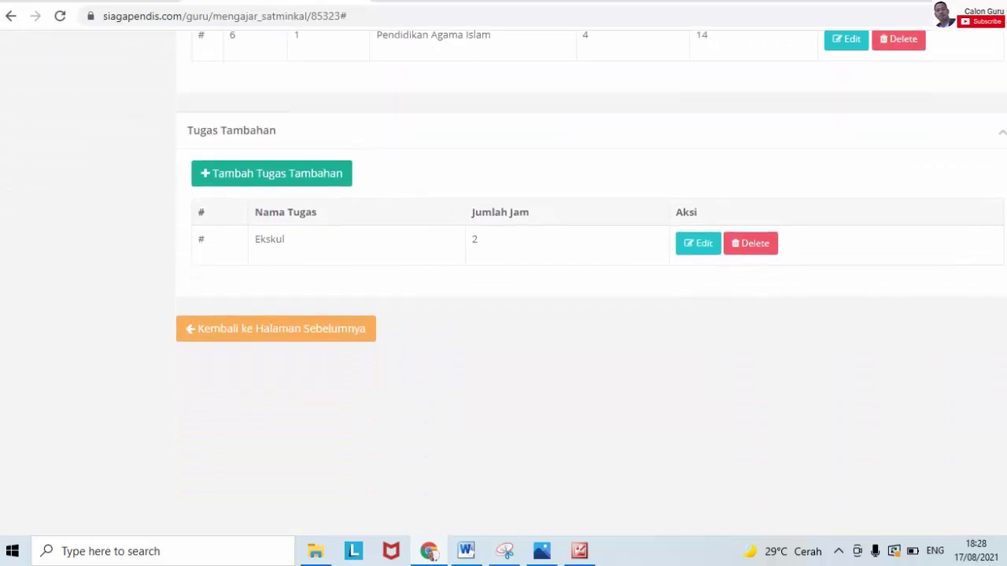
{"action": "scroll", "coordinate": [503, 283], "scroll_direction": "up", "scroll_amount": 8}
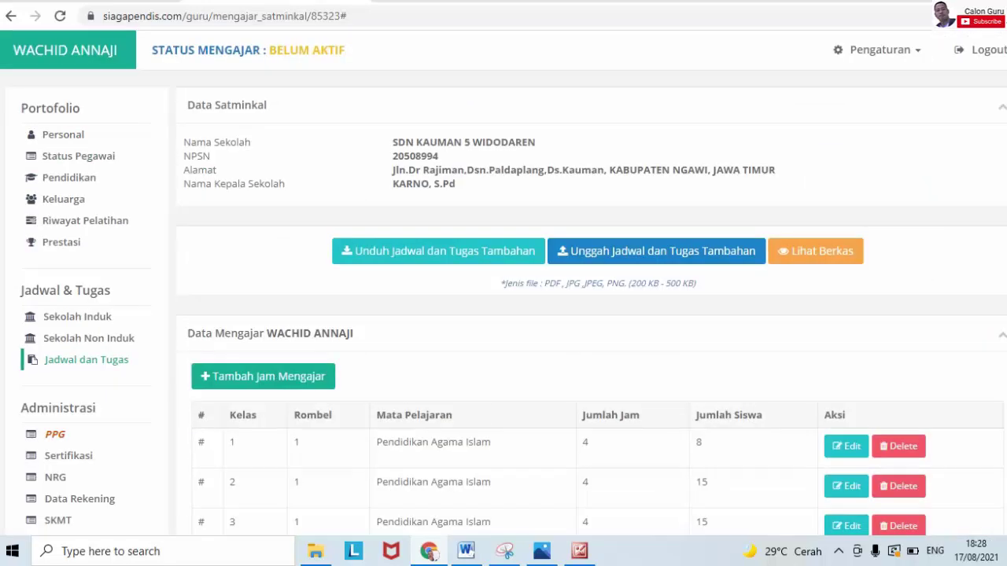
{"action": "left_click", "coordinate": [1002, 110]}
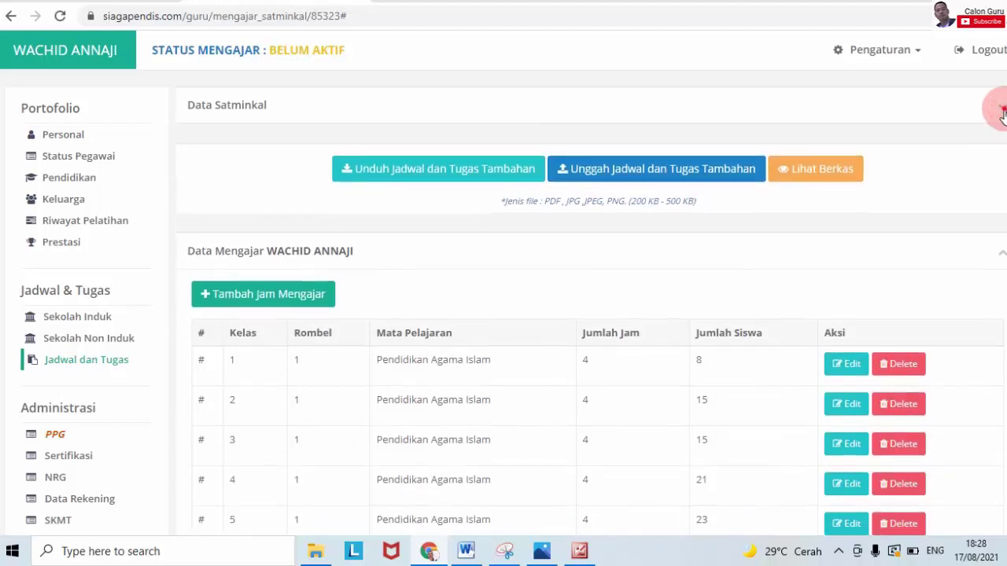
{"action": "left_click", "coordinate": [1002, 110]}
Open Bantuan Kuota and check the eligibility analysis for internet data quota assistance, including the Satminkal category
{"action": "scroll", "coordinate": [503, 283], "scroll_direction": "down", "scroll_amount": 3}
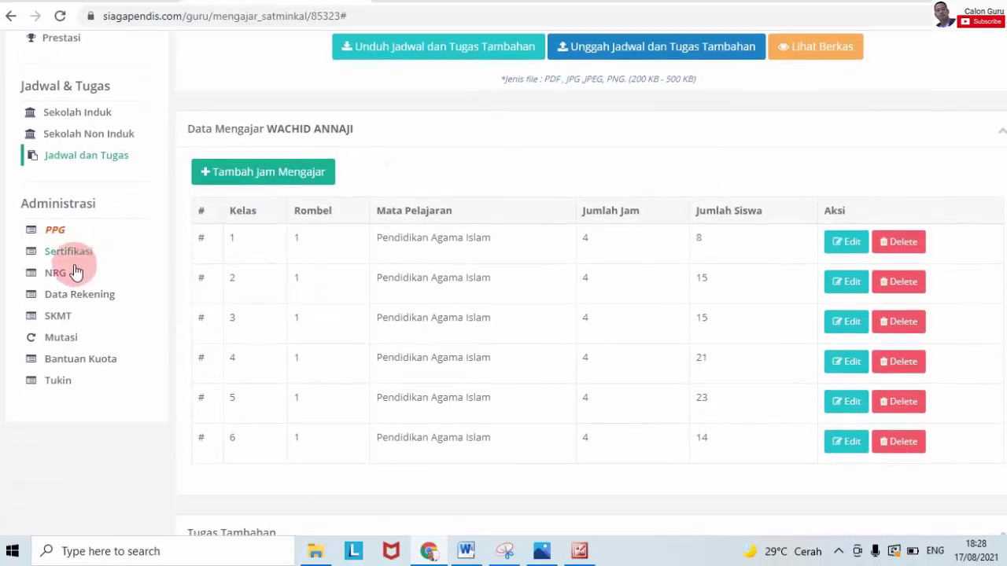
{"action": "left_click", "coordinate": [79, 359]}
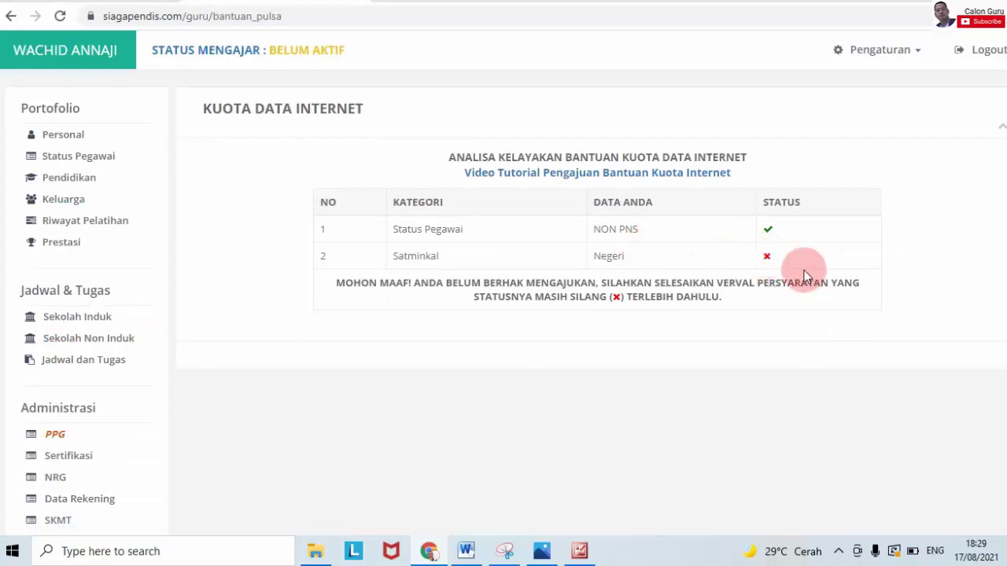
{"action": "mouse_move", "coordinate": [595, 261]}
{"action": "left_mouse_down"}
{"action": "mouse_move", "coordinate": [628, 259]}
{"action": "mouse_move", "coordinate": [602, 255]}
{"action": "left_mouse_up"}
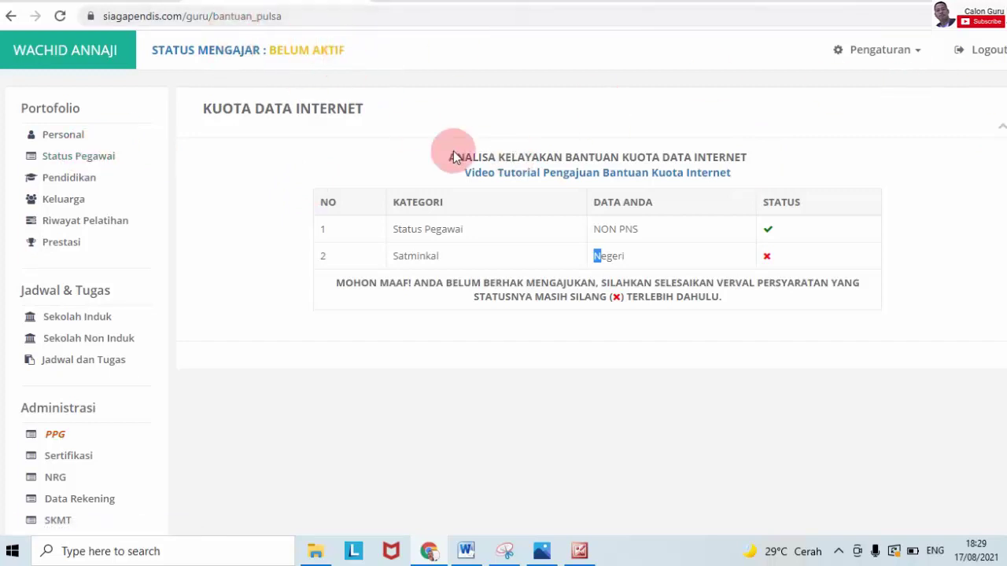
Return to Jadwal dan Tugas and submit the teaching data with Ajukan Verval, confirming the verification and validation request
{"action": "left_click", "coordinate": [93, 360]}
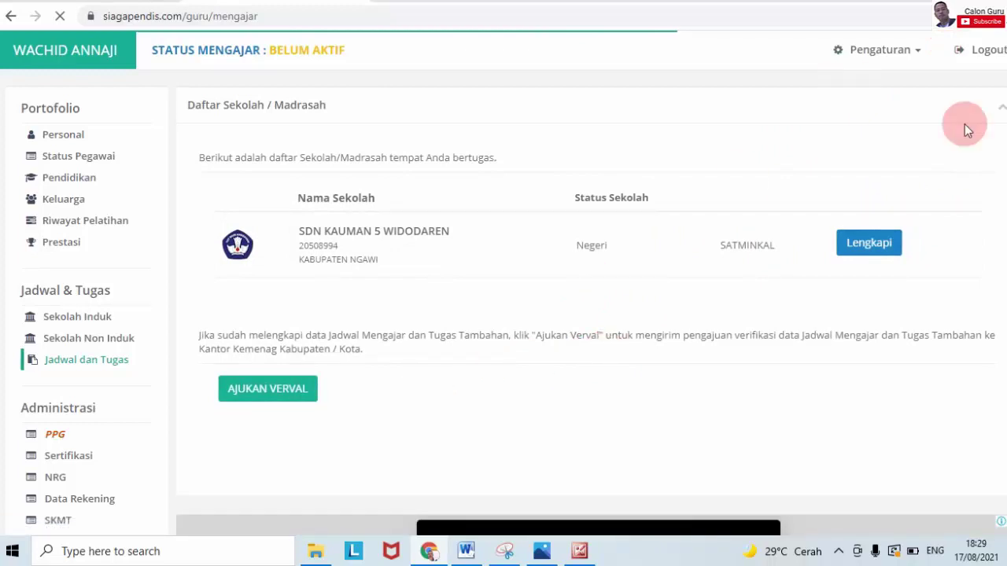
{"action": "scroll", "coordinate": [504, 283], "scroll_direction": "down", "scroll_amount": 2}
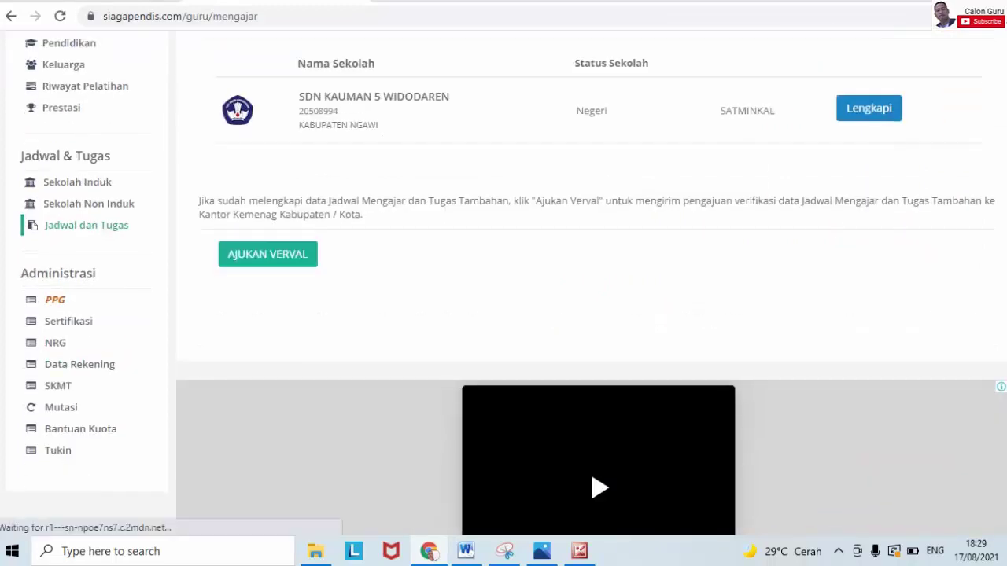
{"action": "scroll", "coordinate": [503, 283], "scroll_direction": "down", "scroll_amount": 1}
{"action": "scroll", "coordinate": [503, 283], "scroll_direction": "up", "scroll_amount": 3}
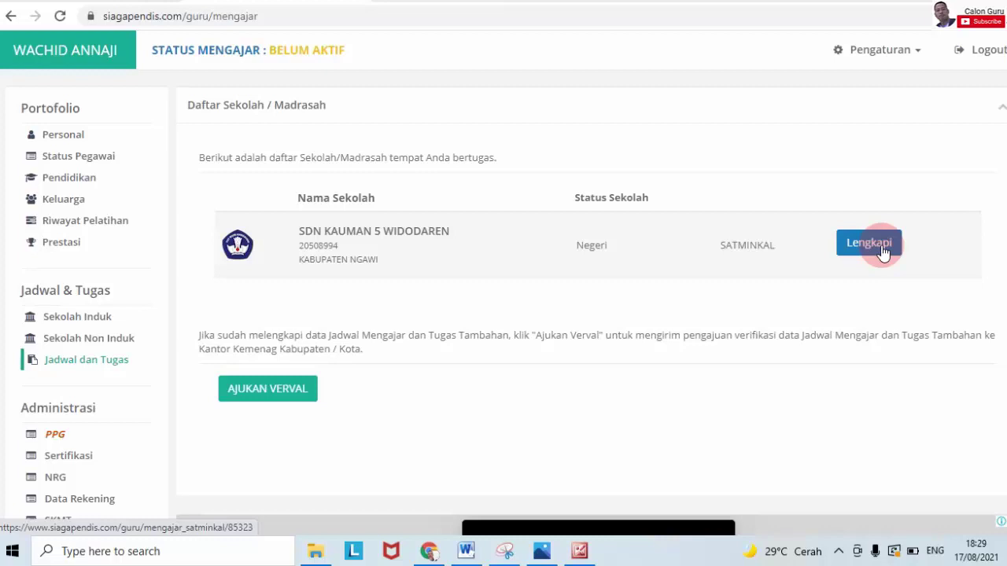
{"action": "scroll", "coordinate": [326, 340], "scroll_direction": "down", "scroll_amount": 1}
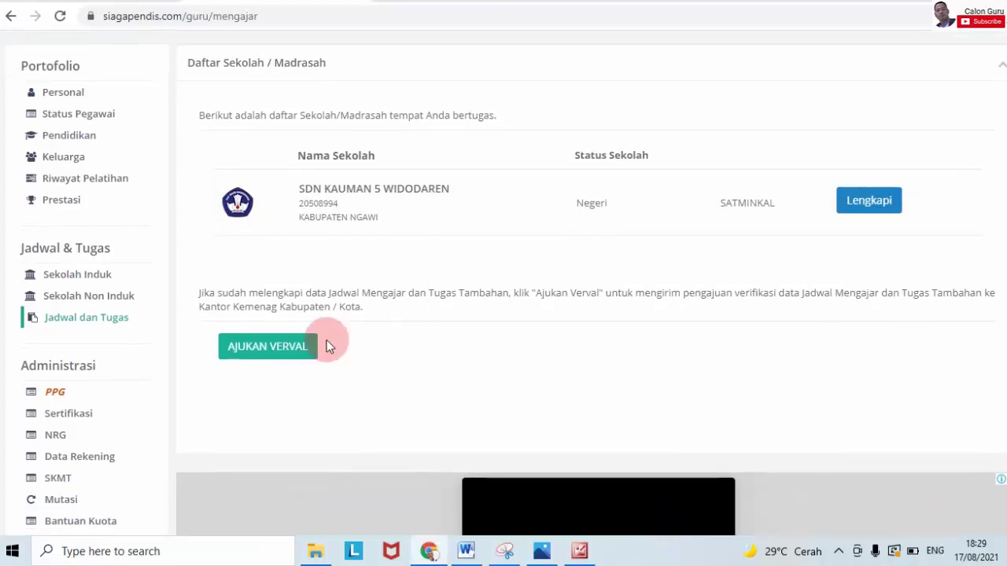
{"action": "left_click", "coordinate": [267, 350]}
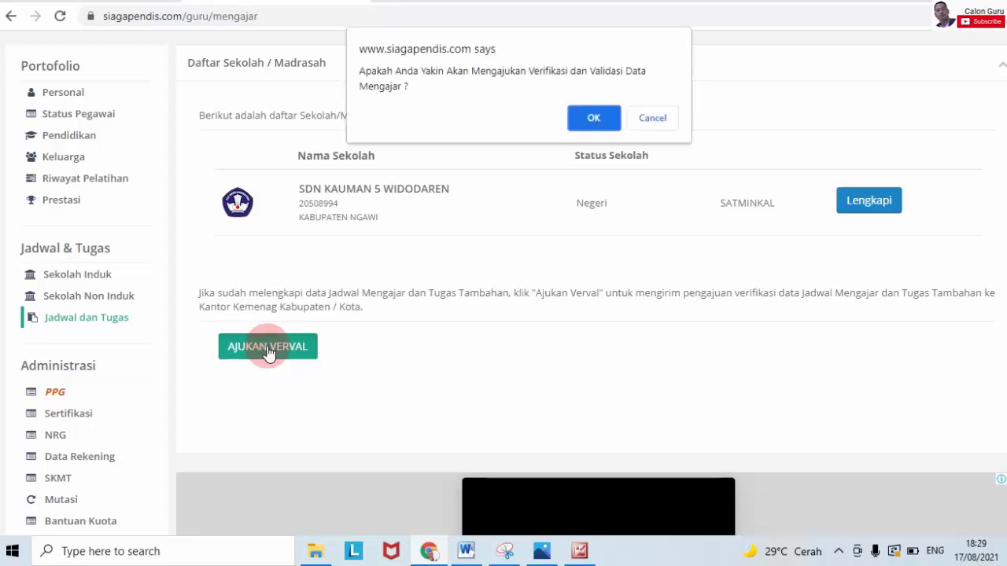
{"action": "left_click", "coordinate": [582, 117]}
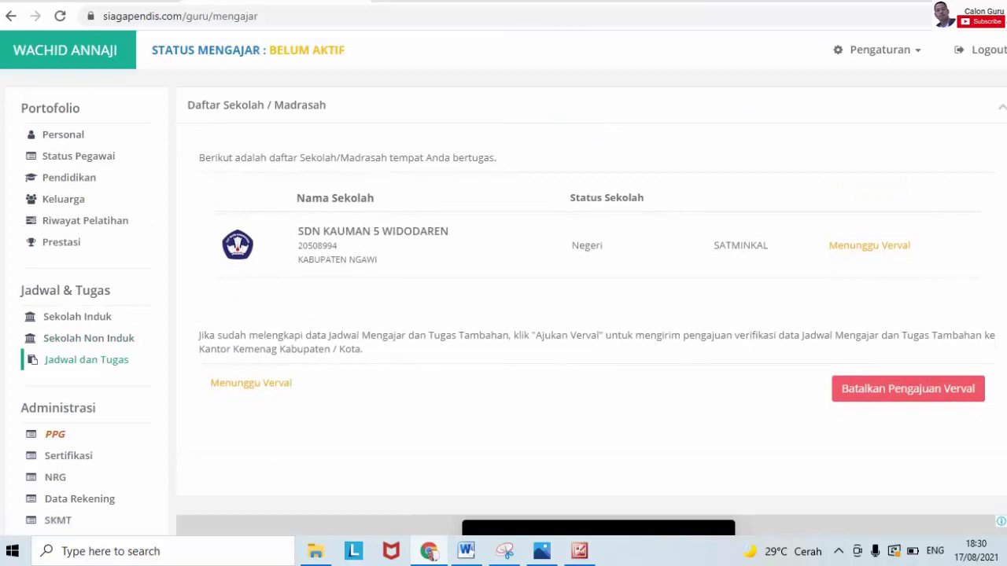
Look over the submitted school entry, reload the Jadwal dan Tugas page and check the verification and teaching status
{"action": "scroll", "coordinate": [504, 283], "scroll_direction": "down", "scroll_amount": 3}
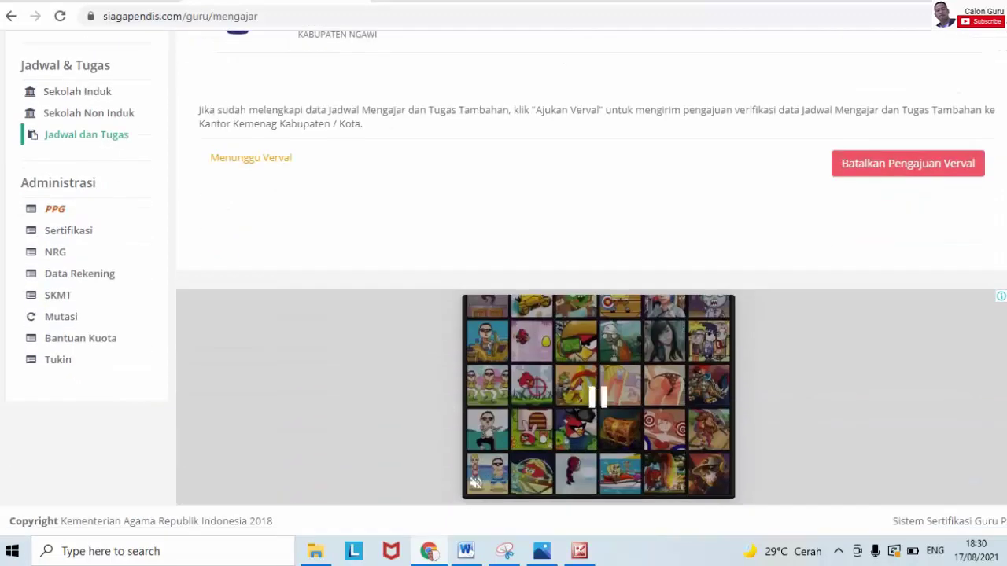
{"action": "scroll", "coordinate": [503, 284], "scroll_direction": "up", "scroll_amount": 1}
{"action": "scroll", "coordinate": [504, 283], "scroll_direction": "up", "scroll_amount": 2}
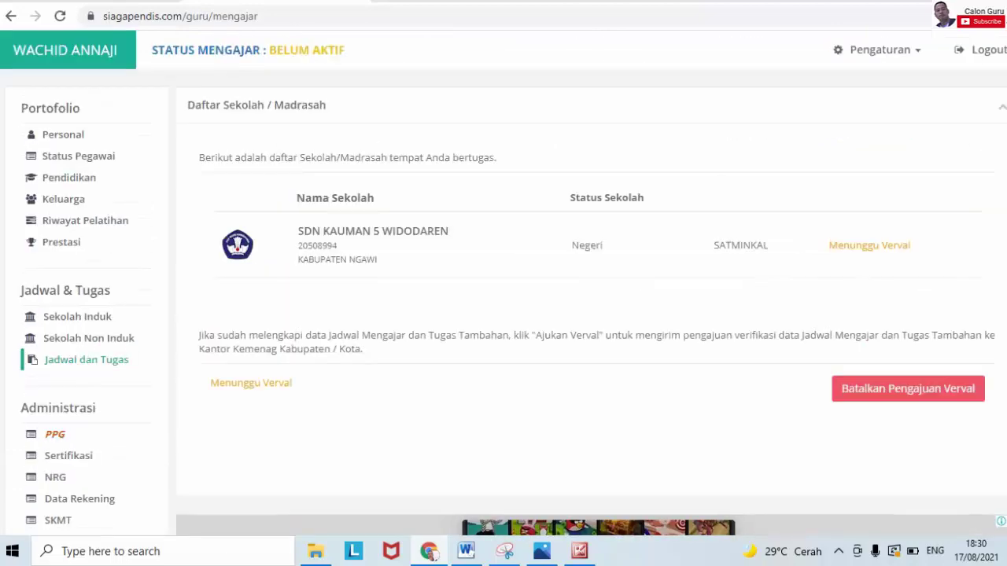
{"action": "left_click", "coordinate": [62, 16]}
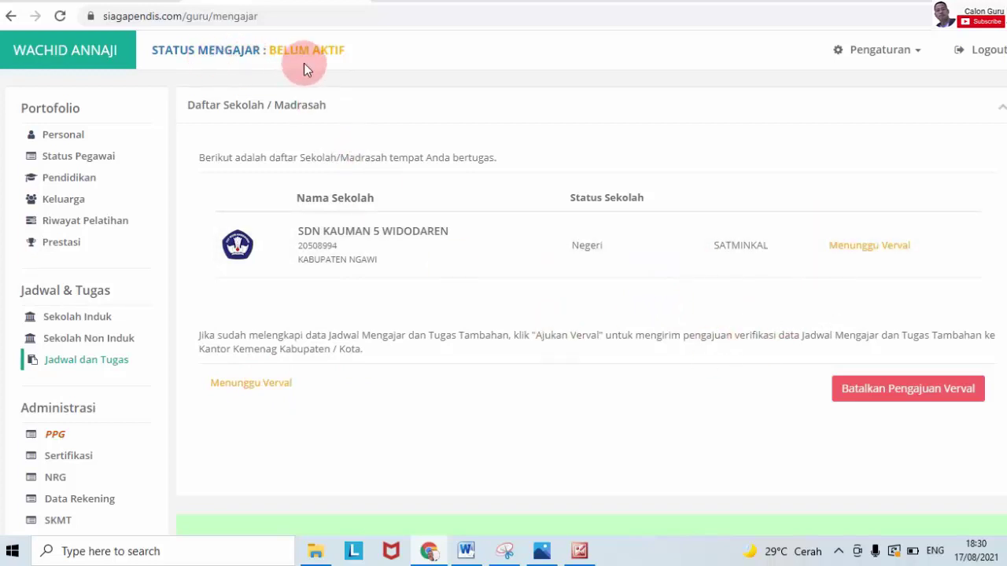
{"action": "scroll", "coordinate": [504, 283], "scroll_direction": "down", "scroll_amount": 1}
{"action": "scroll", "coordinate": [504, 284], "scroll_direction": "up", "scroll_amount": 1}
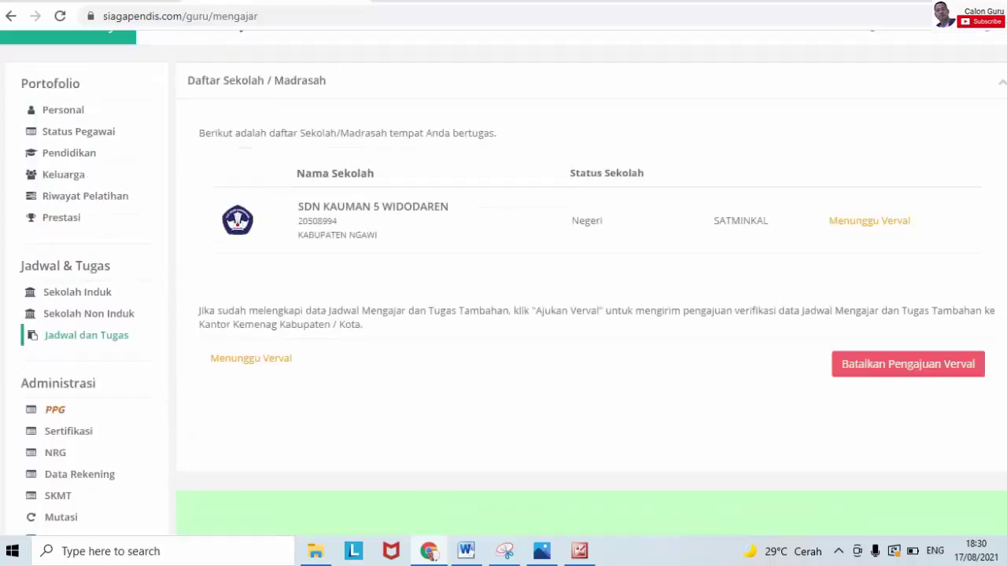